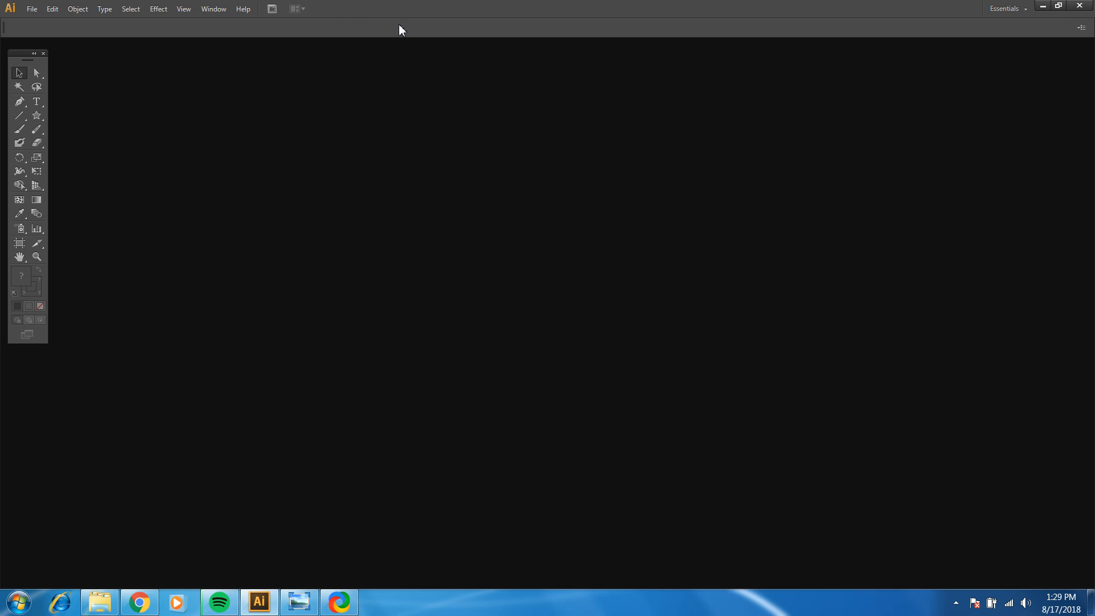
# Step: Start a new document 10 in wide and 10 in high, using inches as the units
pyautogui.click(32, 9)
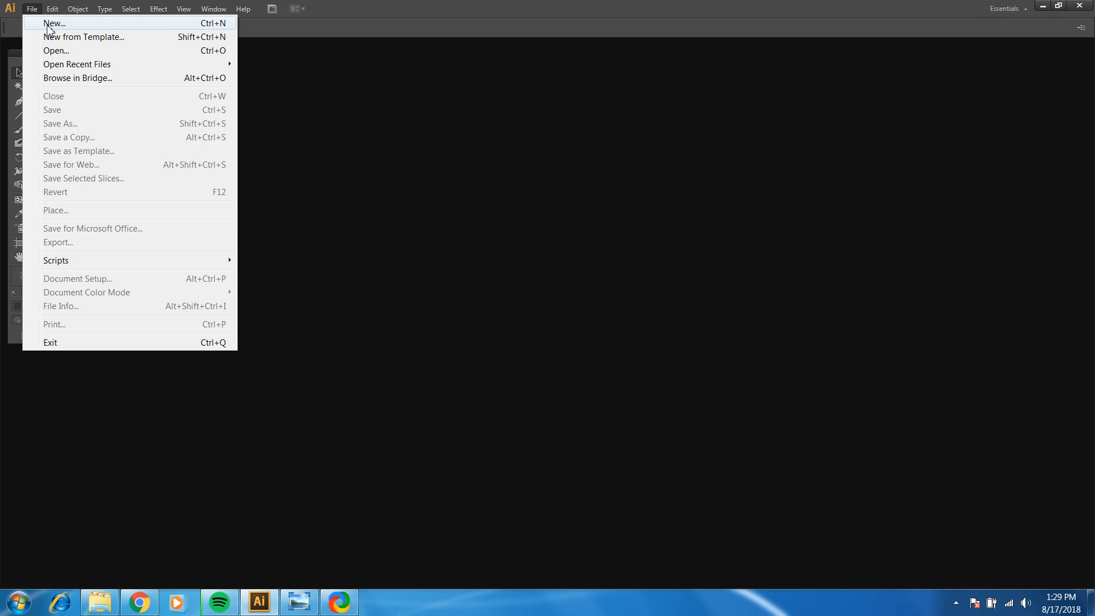
pyautogui.click(48, 25)
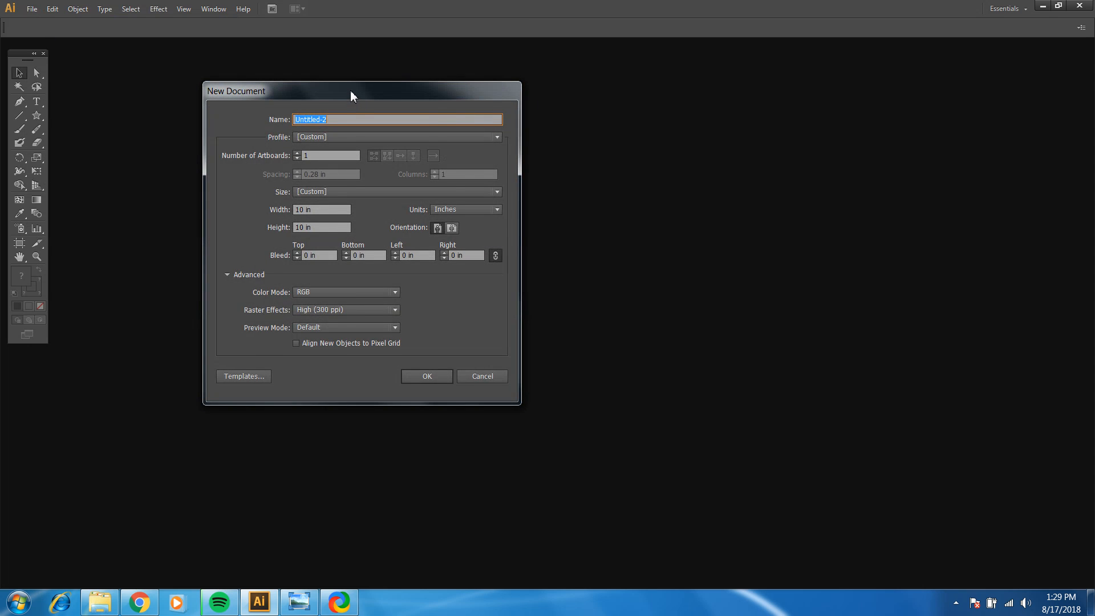
pyautogui.moveTo(350, 96); pyautogui.dragTo(452, 80)
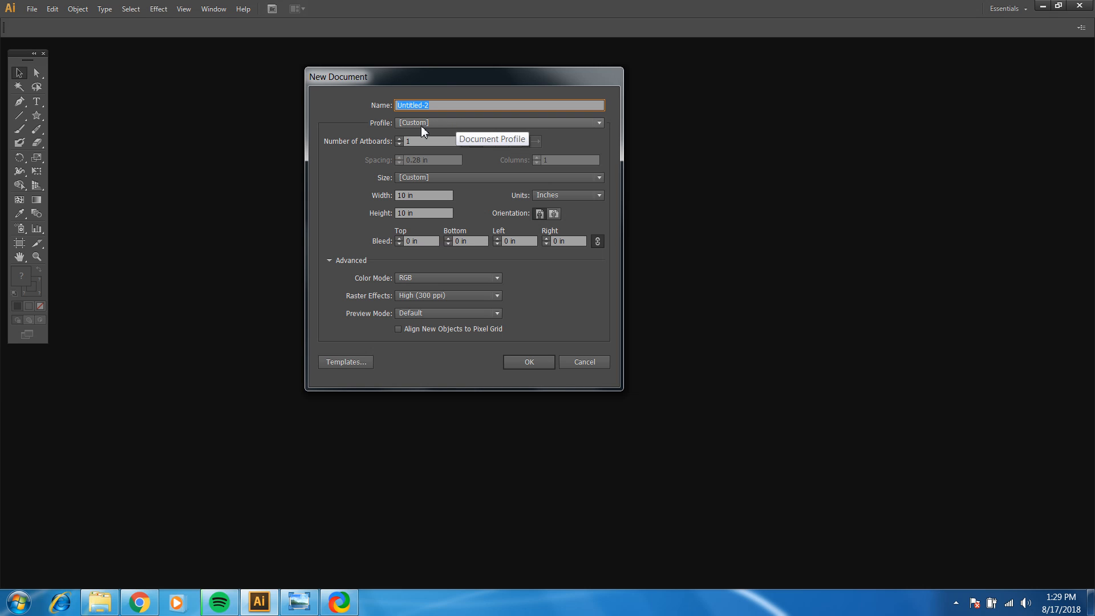
pyautogui.click(428, 195)
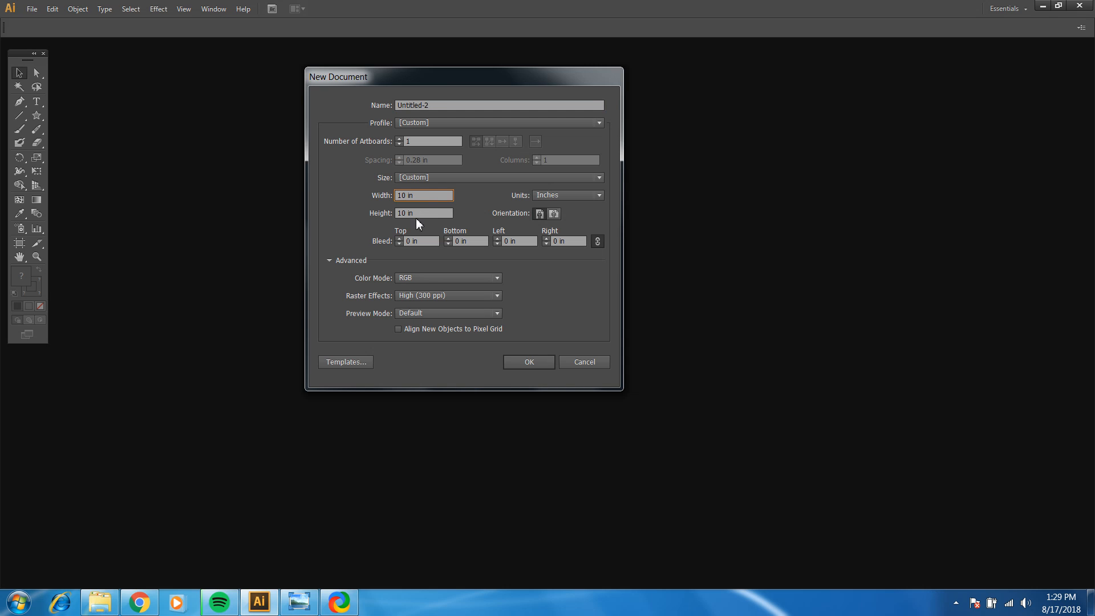
pyautogui.click(418, 214)
pyautogui.moveTo(434, 196); pyautogui.dragTo(351, 212)
pyautogui.moveTo(428, 216); pyautogui.dragTo(362, 225)
pyautogui.click(570, 194)
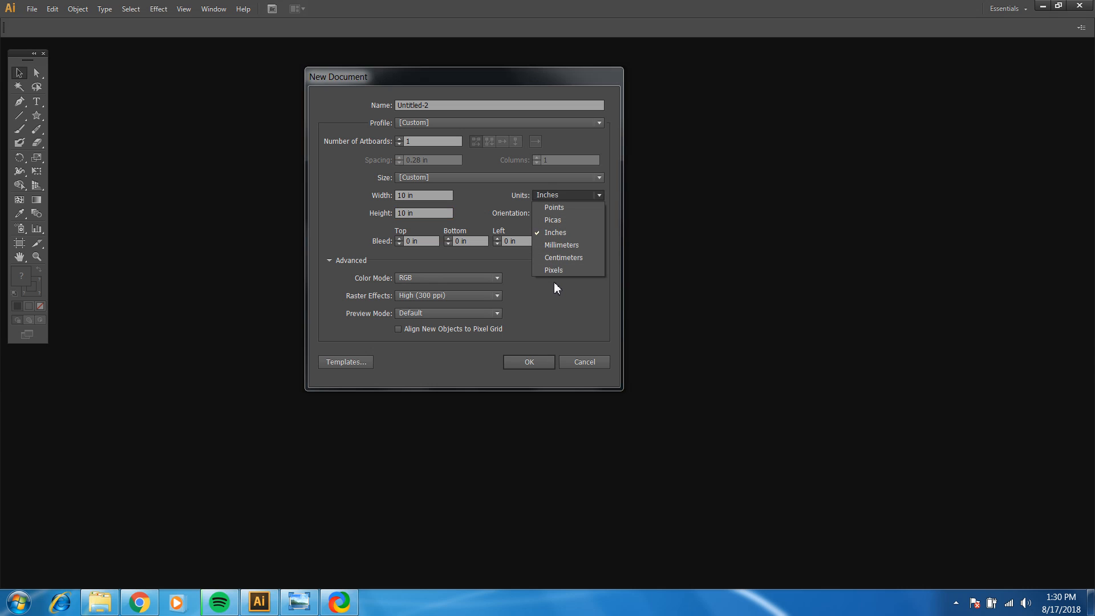
pyautogui.click(553, 232)
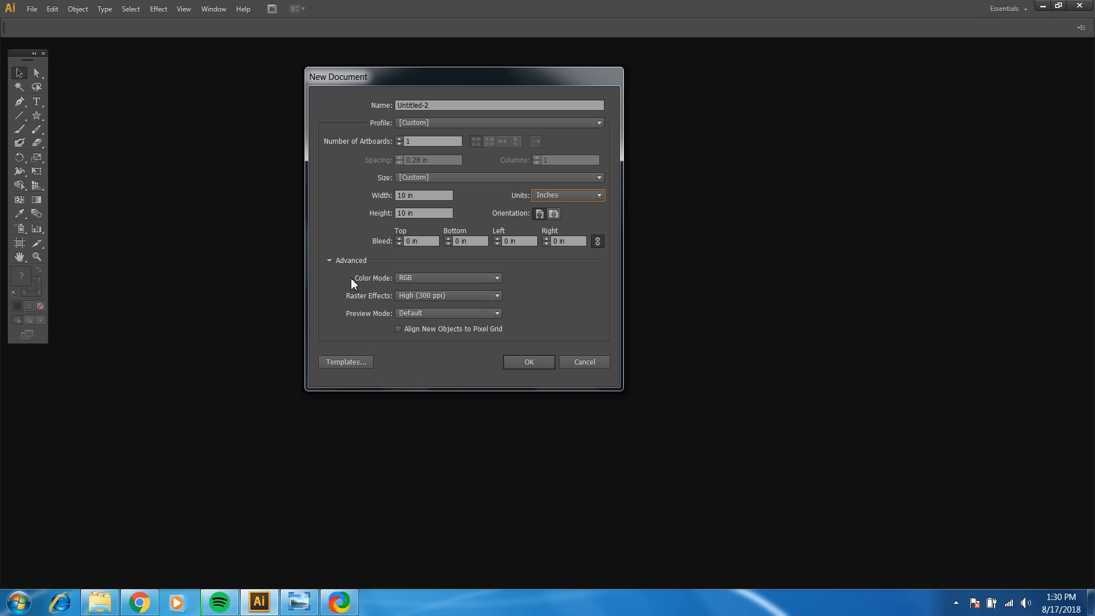
# Step: Choose RGB as the color mode in the advanced settings and create the document
pyautogui.click(329, 260)
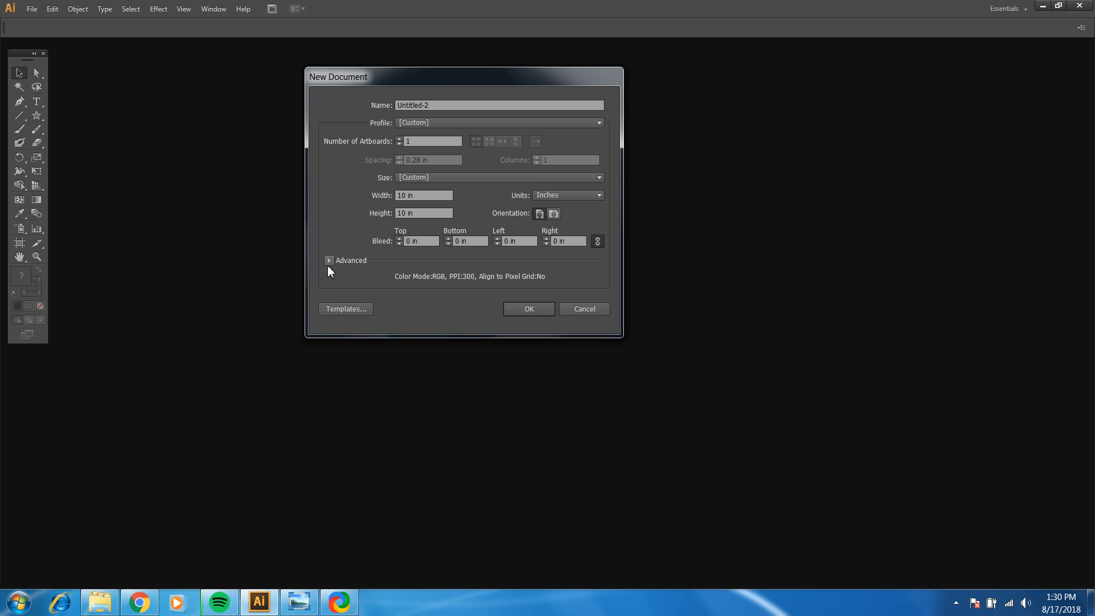
pyautogui.click(328, 264)
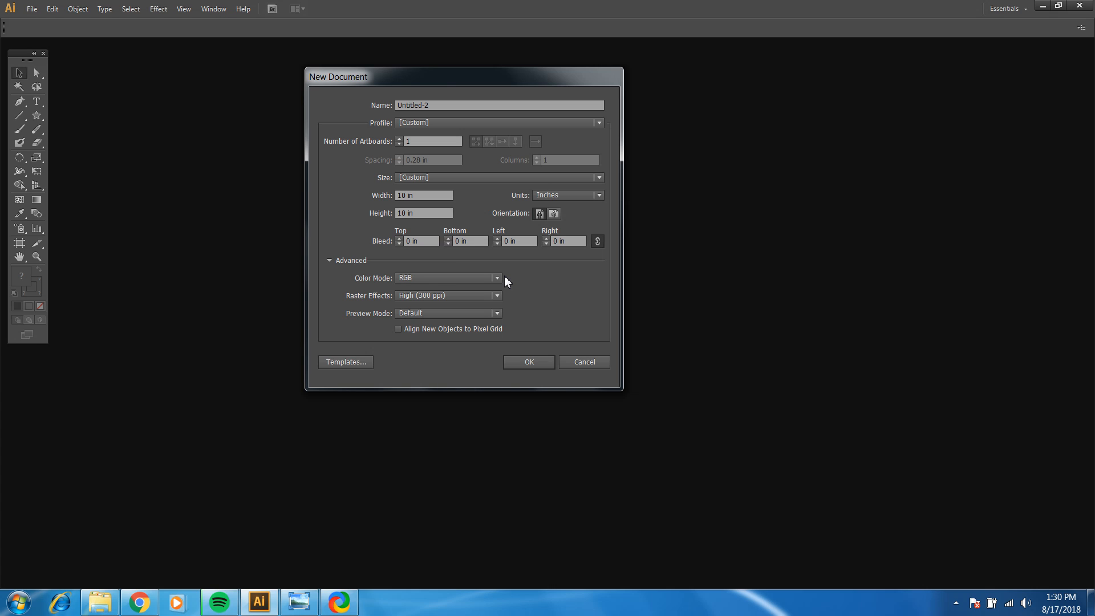
pyautogui.click(488, 278)
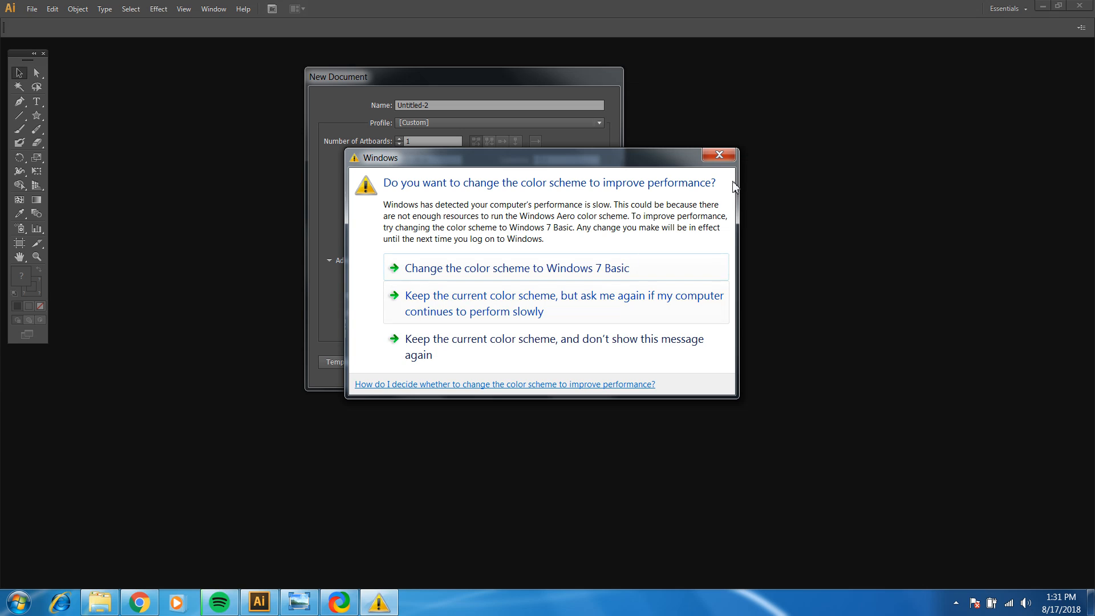
pyautogui.click(720, 156)
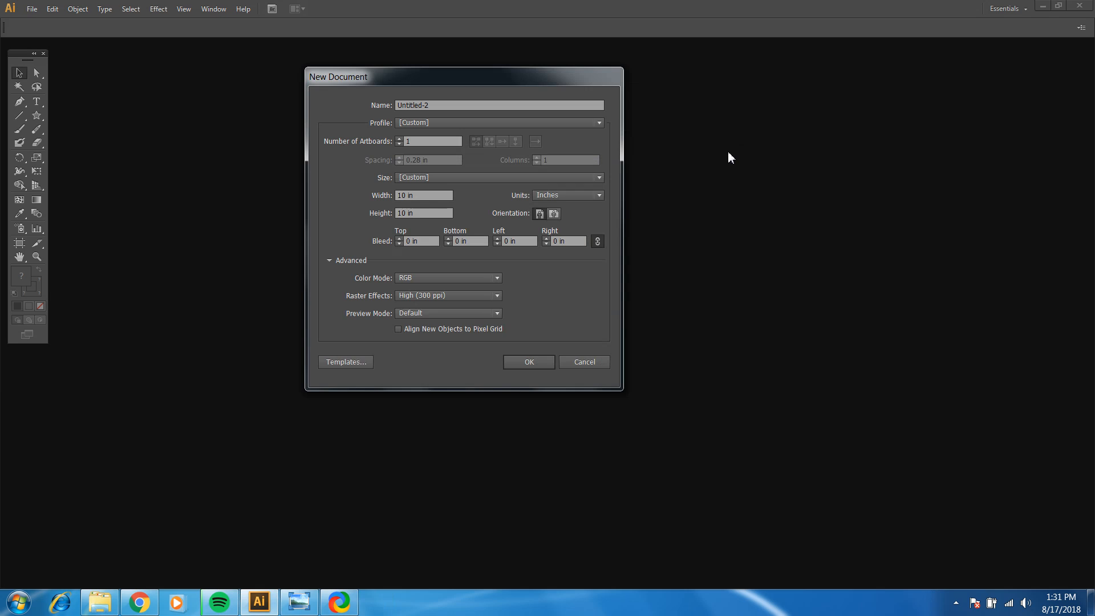
pyautogui.click(408, 278)
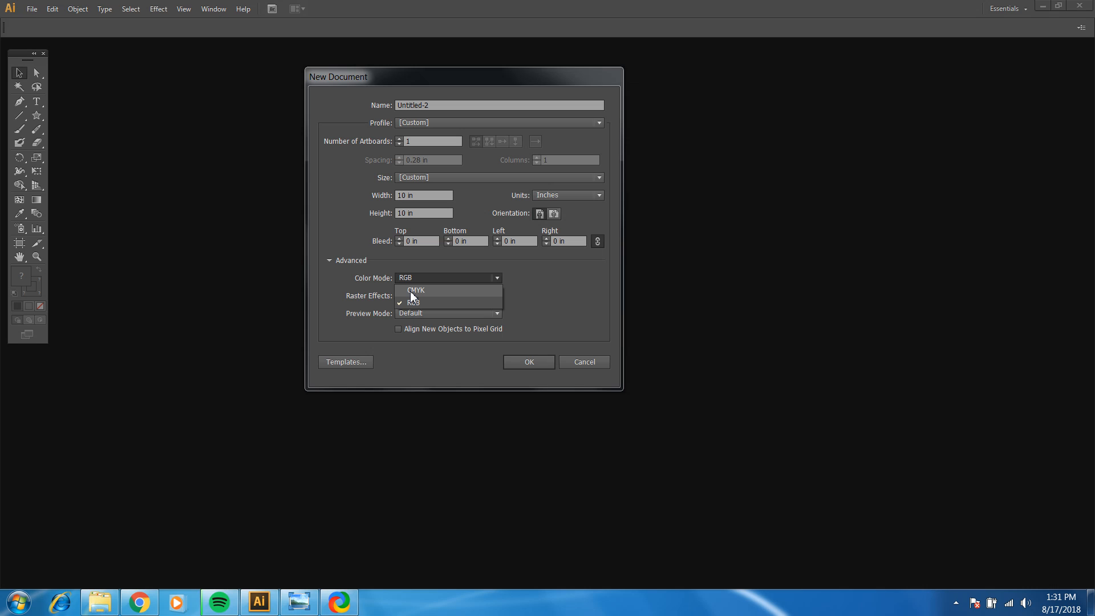
pyautogui.click(412, 303)
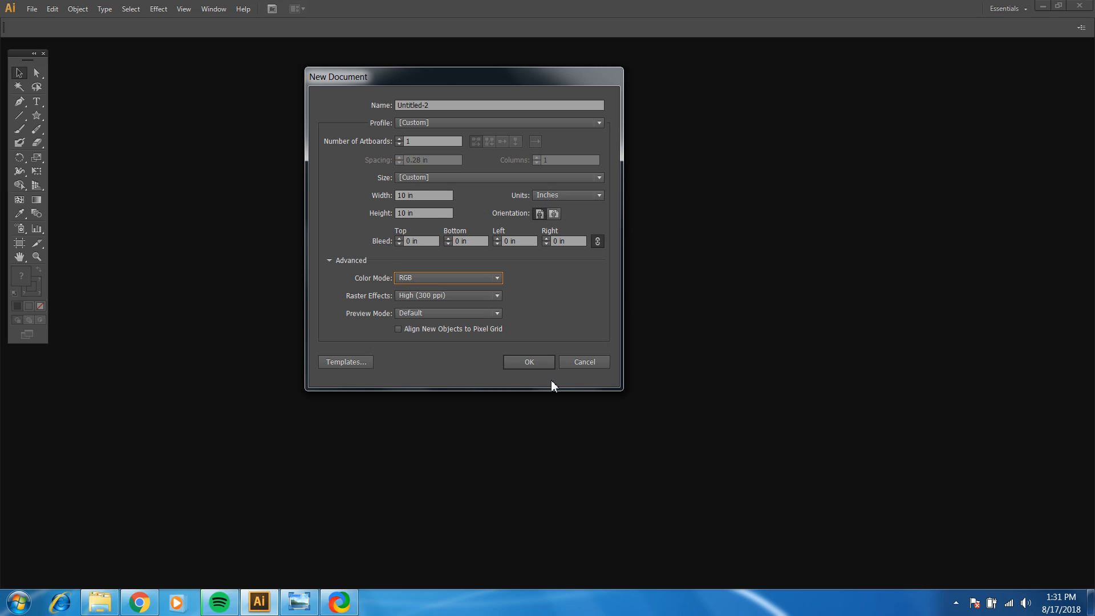
pyautogui.click(531, 363)
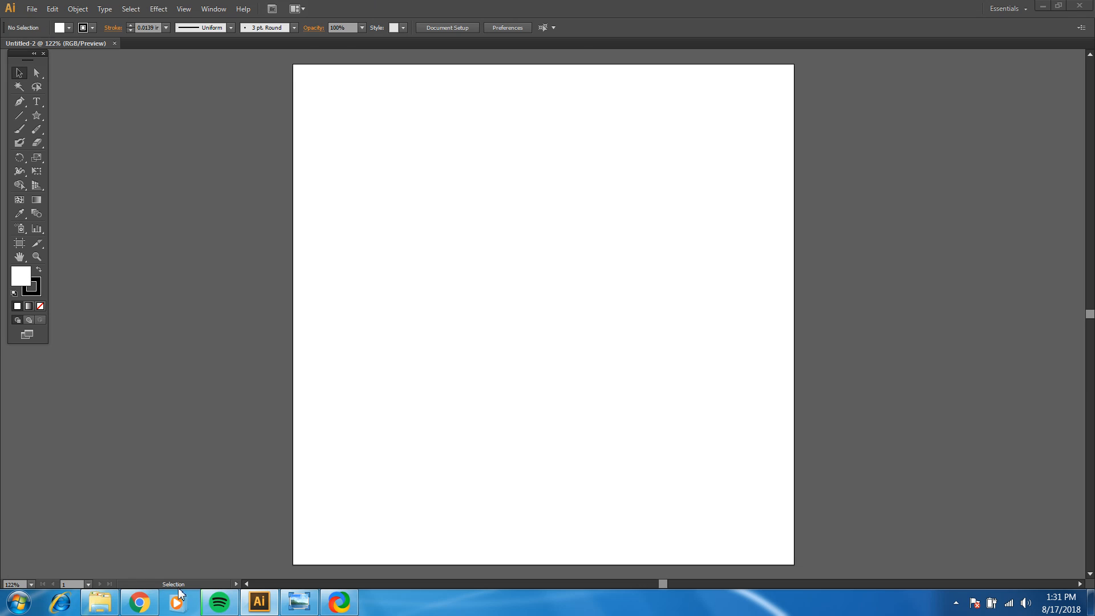
pyautogui.moveTo(336, 604)
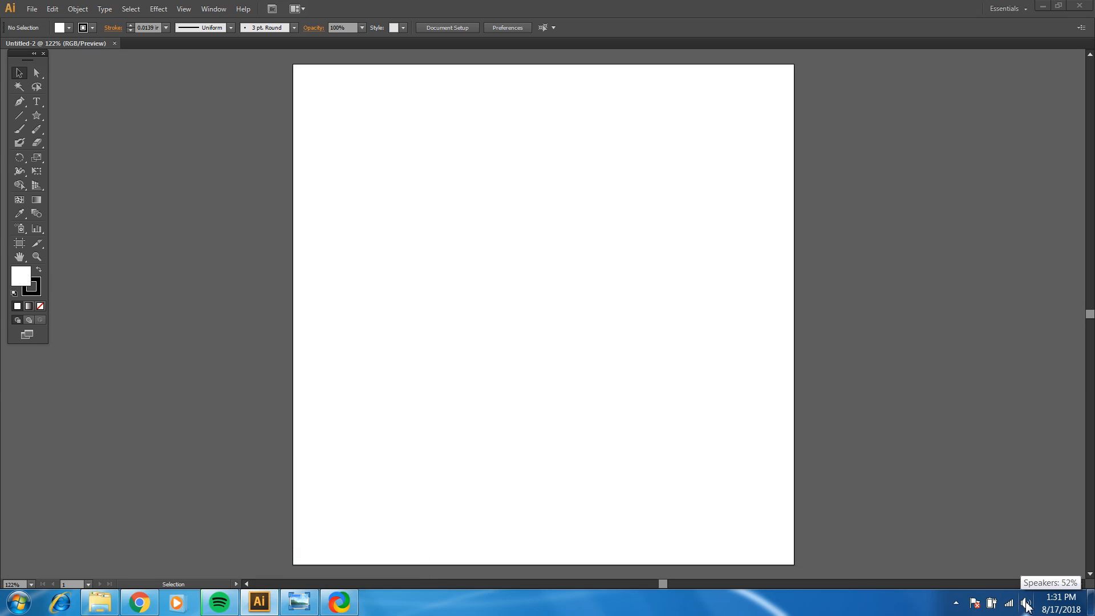
pyautogui.click(956, 603)
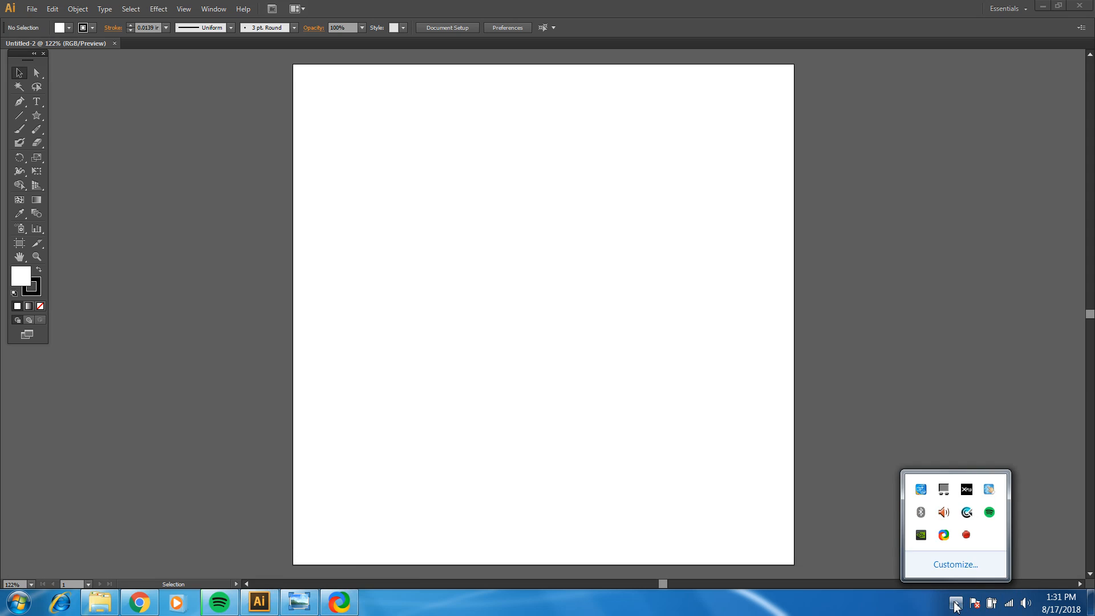
pyautogui.click(956, 606)
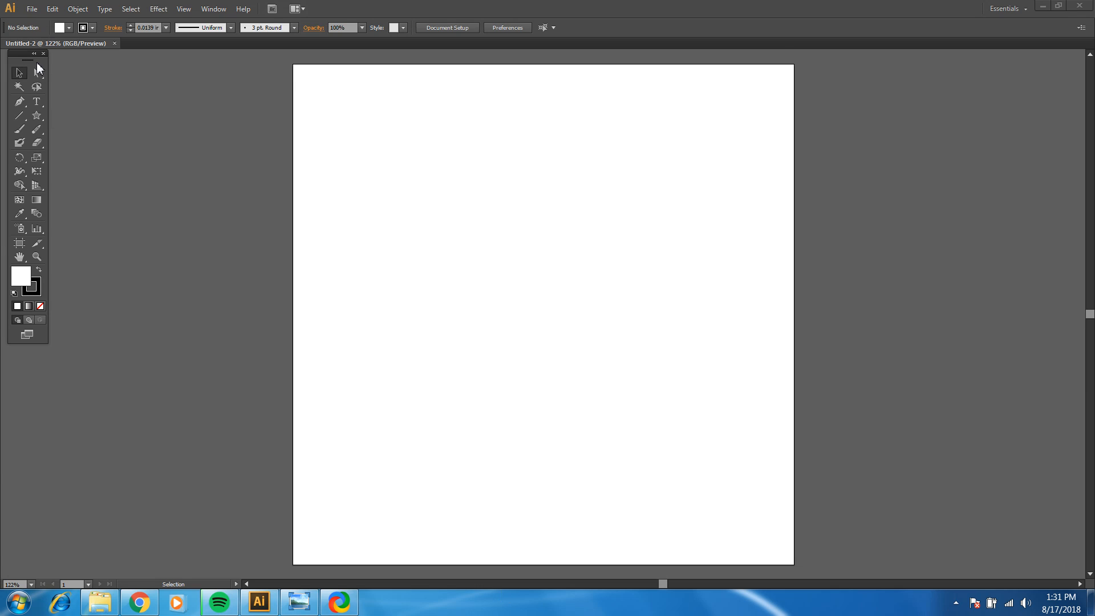
# Step: Move the tools panel nearer the artboard, and show the Layers panel beside the artboard's upper right corner
pyautogui.moveTo(28, 59); pyautogui.dragTo(97, 83)
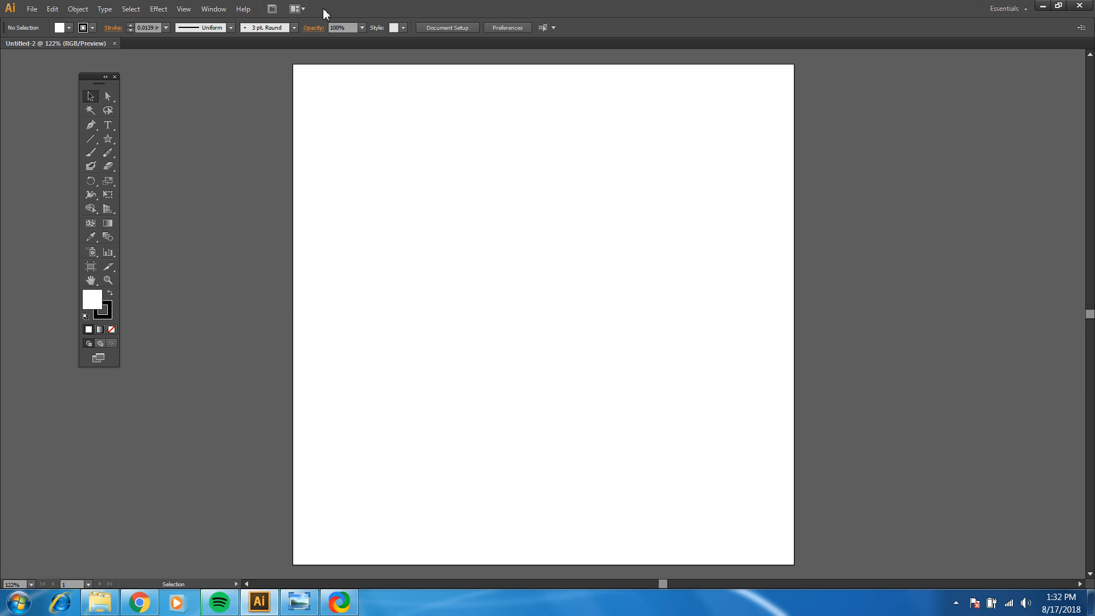
pyautogui.click(200, 11)
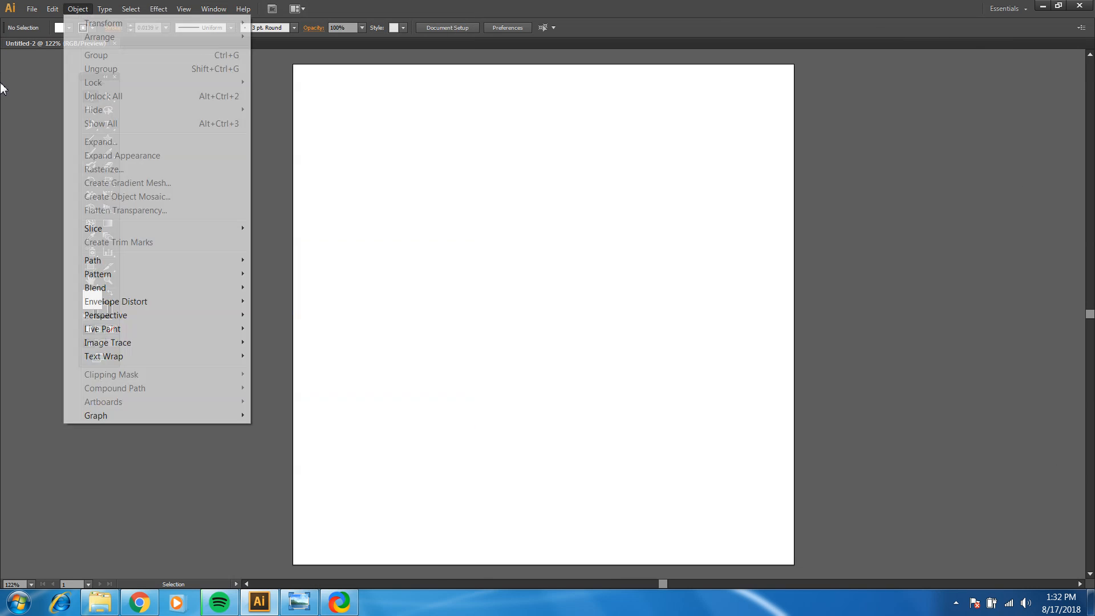
pyautogui.click(30, 363)
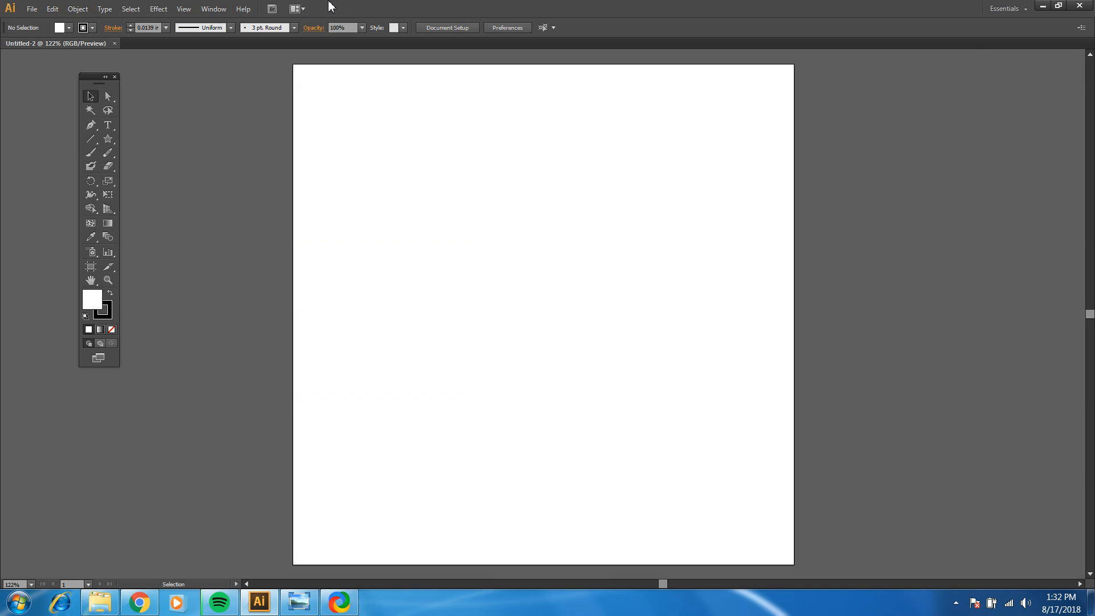
pyautogui.click(222, 11)
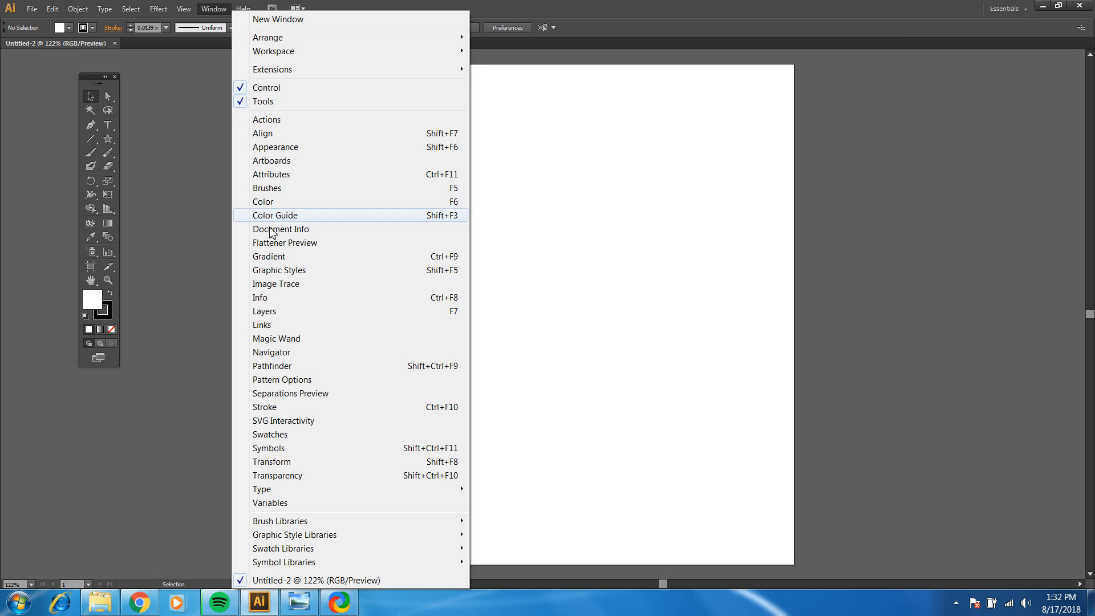
pyautogui.click(260, 312)
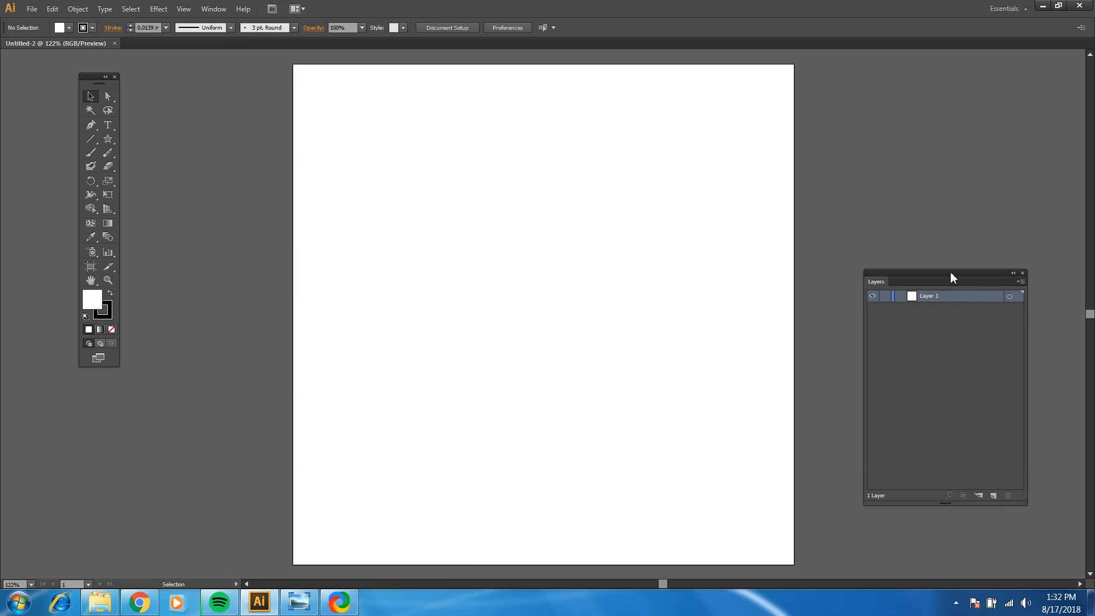
pyautogui.moveTo(951, 273); pyautogui.dragTo(893, 75)
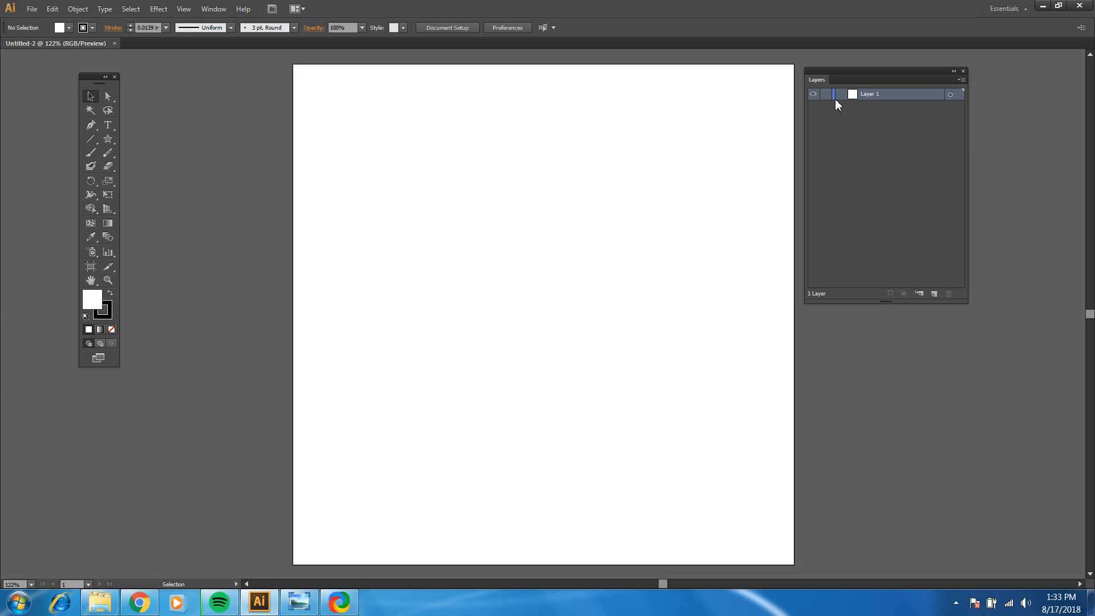
# Step: Show the Swatches panel and place it between the tools panel and the artboard
pyautogui.click(206, 10)
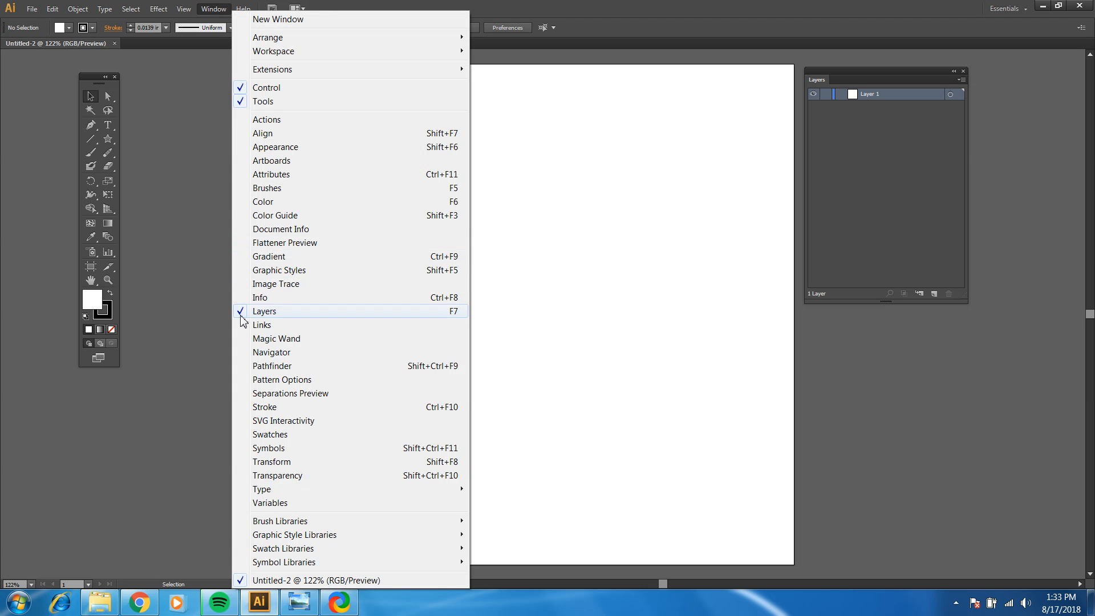
pyautogui.click(270, 434)
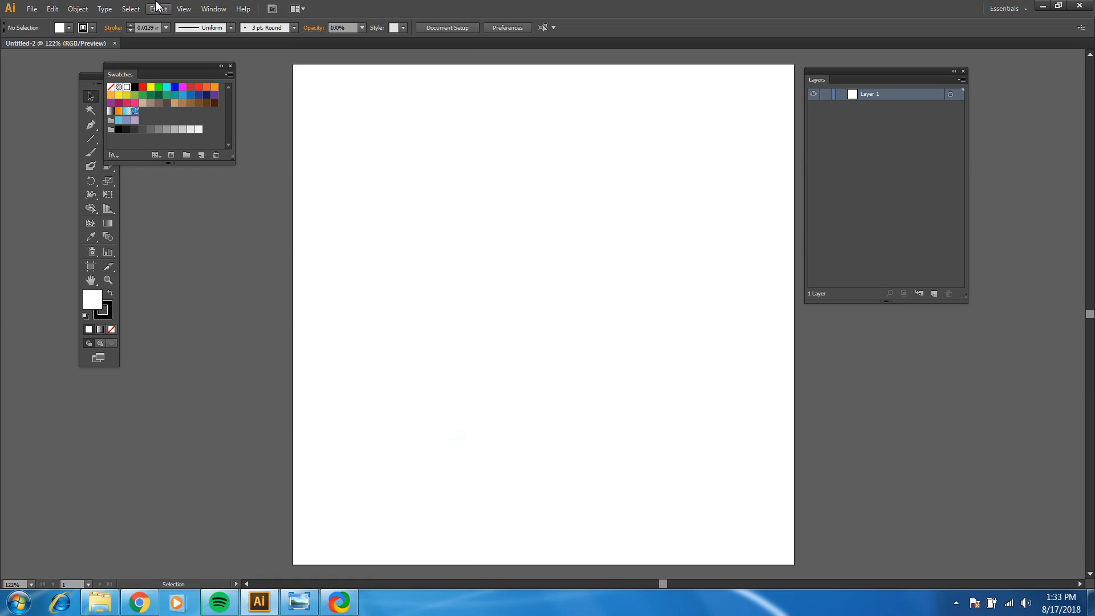
pyautogui.moveTo(153, 66); pyautogui.dragTo(188, 73)
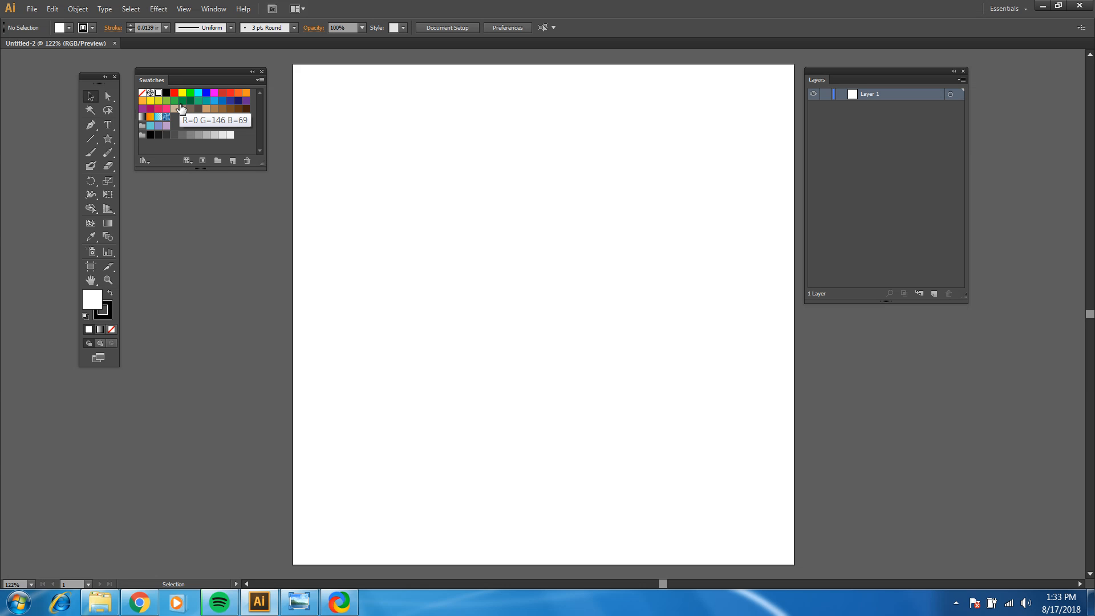
pyautogui.click(212, 9)
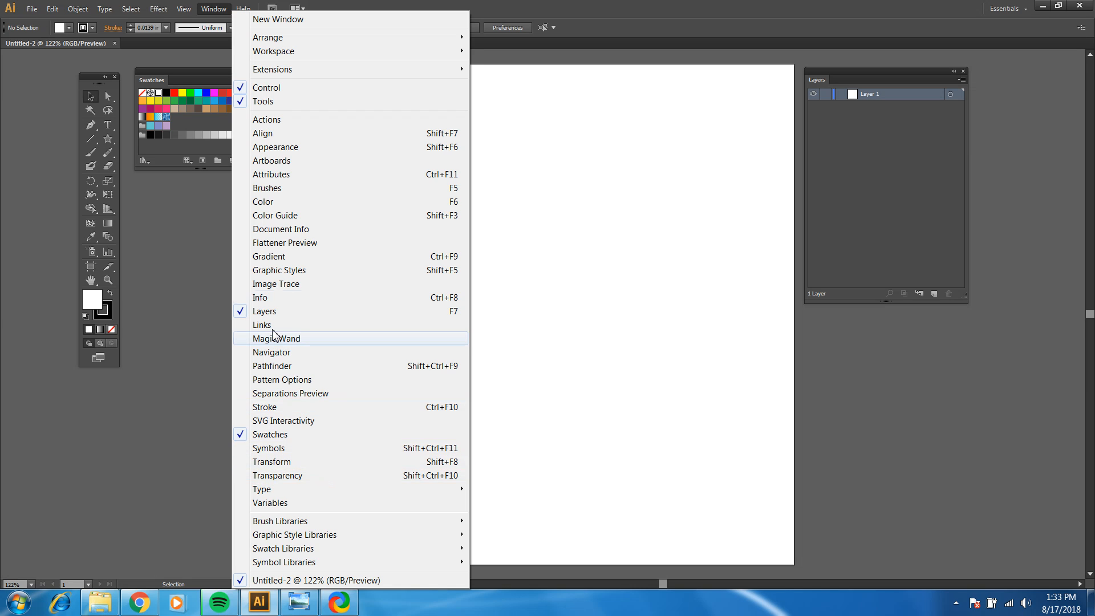
pyautogui.click(180, 252)
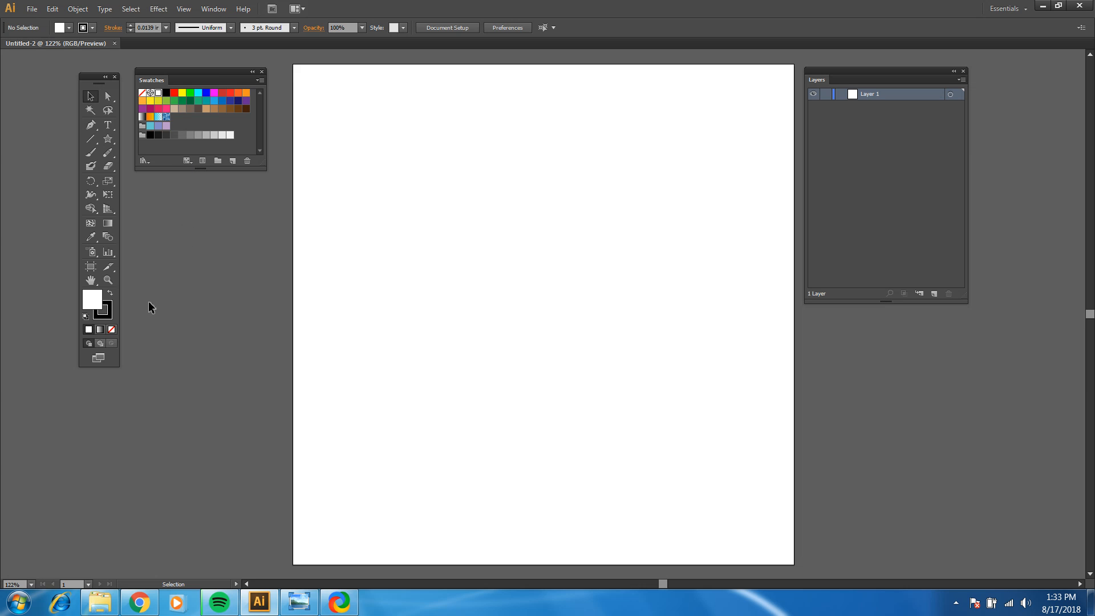
pyautogui.click(108, 98)
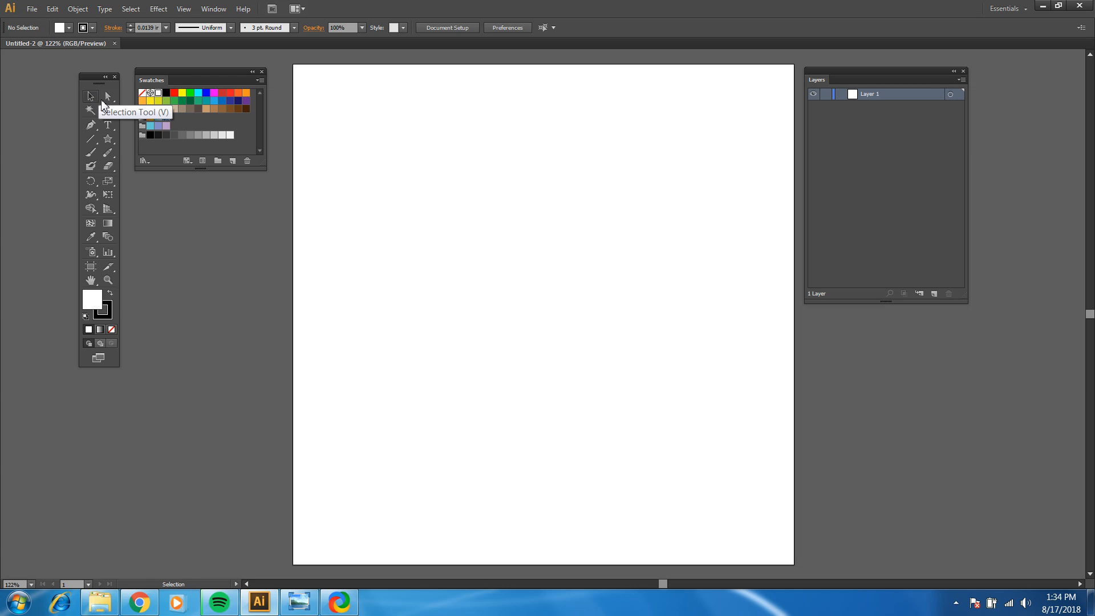
pyautogui.click(91, 97)
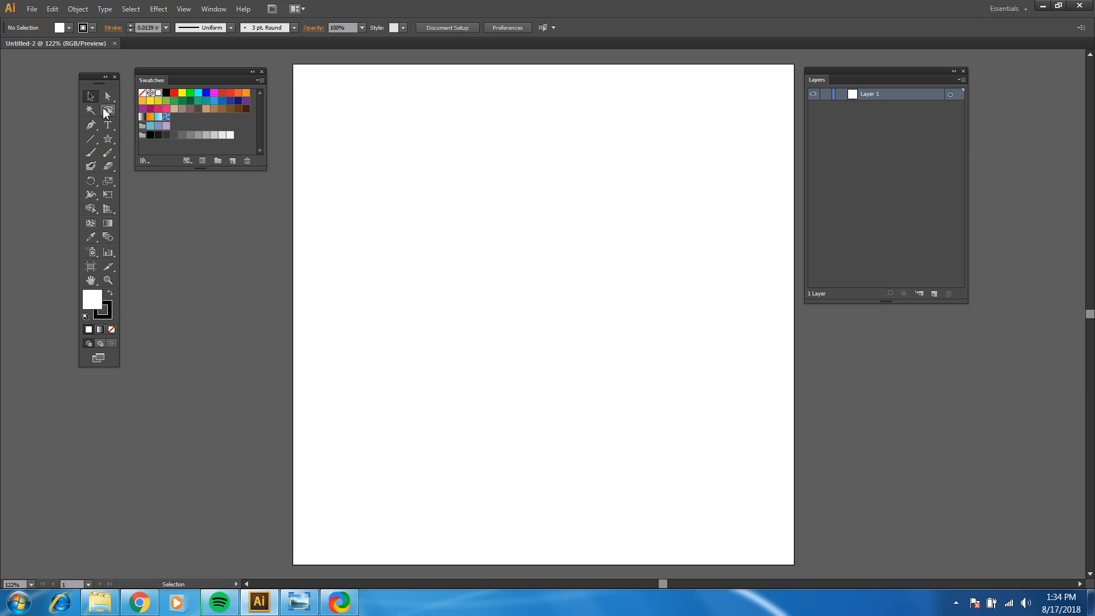
# Step: Draw a rectangle about 3.57 in wide and 3.28 in high in the artboard's upper half and deselect it
pyautogui.click(106, 143)
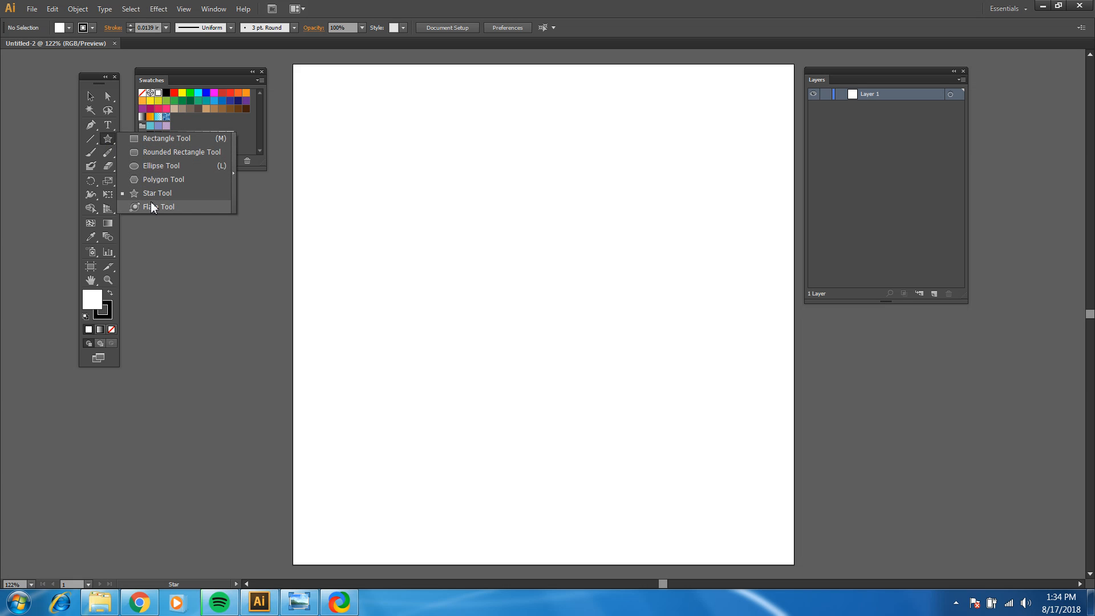
pyautogui.click(134, 141)
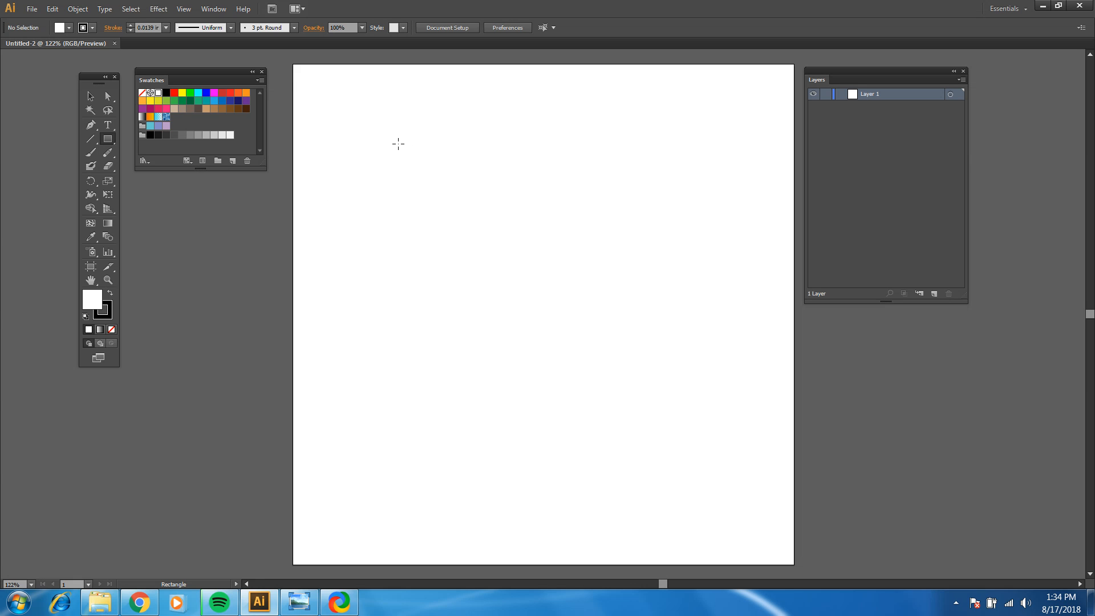
pyautogui.moveTo(398, 143); pyautogui.dragTo(576, 307)
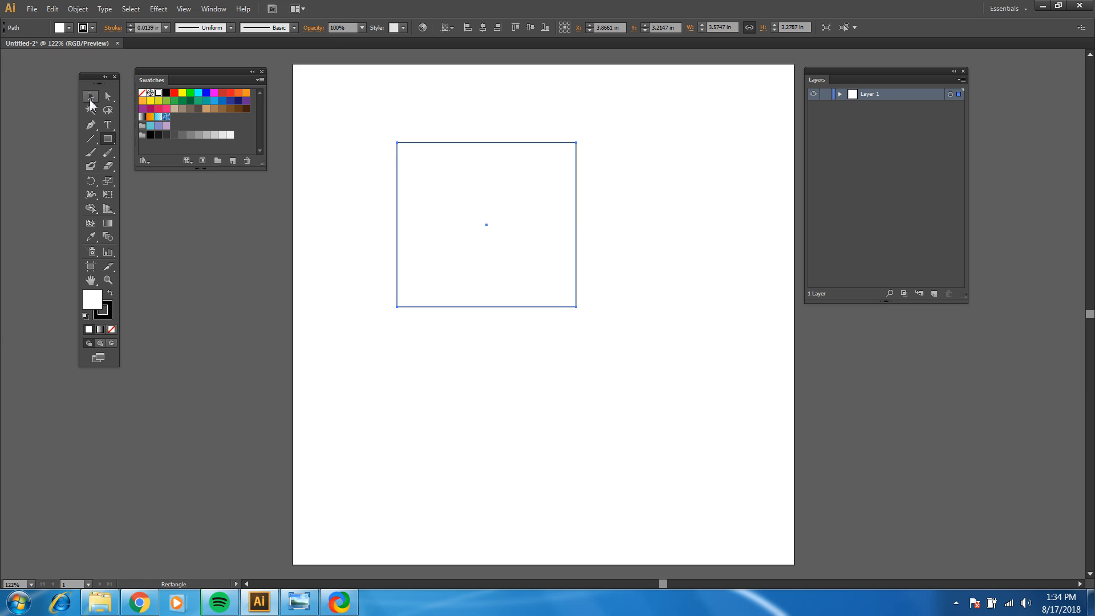
pyautogui.click(91, 97)
pyautogui.click(247, 204)
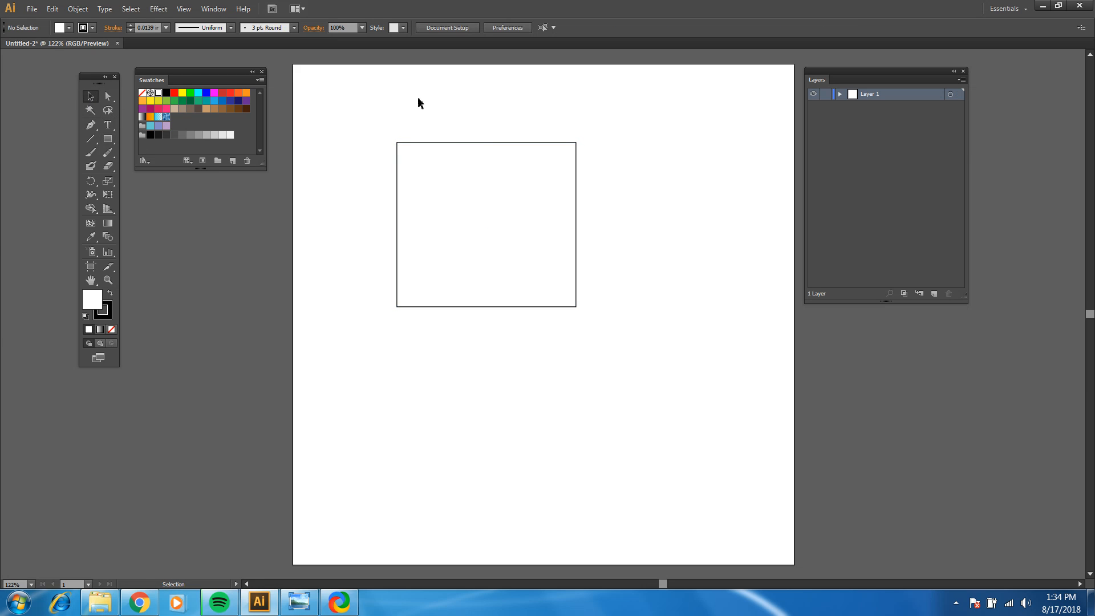
# Step: Select the rectangle by its upper edge with the Selection tool and deselect it again
pyautogui.click(91, 100)
pyautogui.click(452, 143)
pyautogui.click(643, 177)
# Step: Select the rectangle and move it by its edge and by its centre point until its centre sits at about X 4.23 in, Y 2.92 in
pyautogui.moveTo(585, 150); pyautogui.dragTo(524, 203)
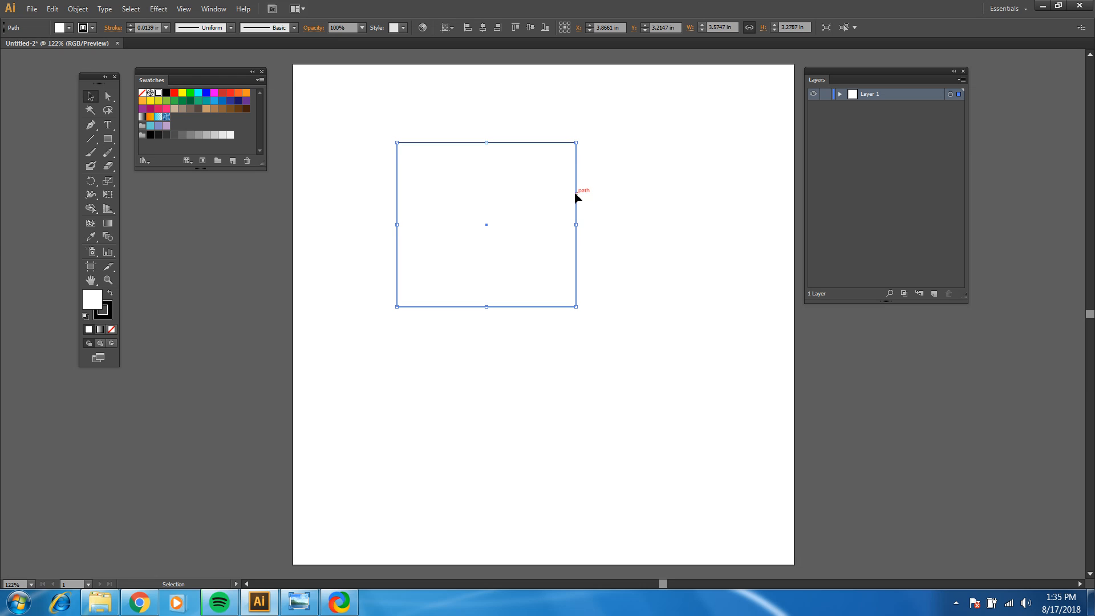
pyautogui.moveTo(577, 197); pyautogui.dragTo(676, 201)
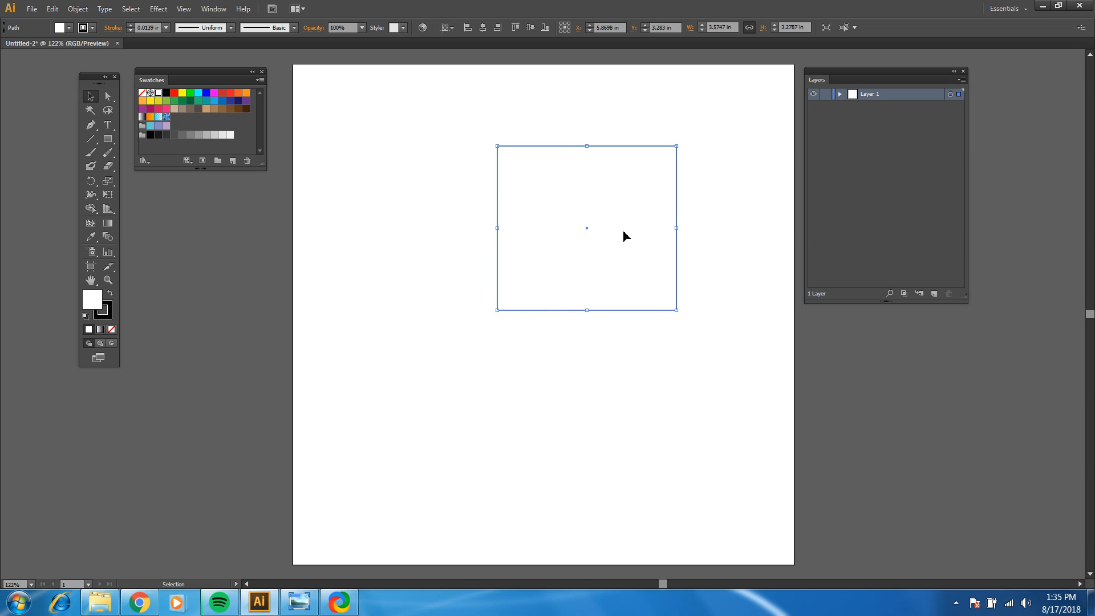
pyautogui.moveTo(589, 232); pyautogui.dragTo(506, 213)
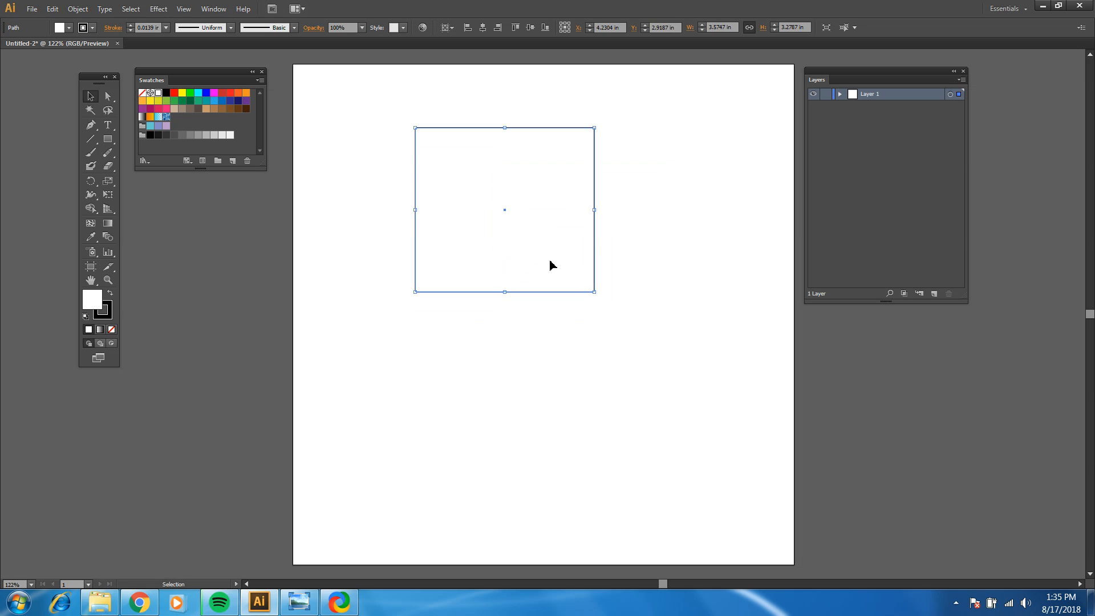
# Step: Nudge the rectangle down and up in small increments until its centre sits at about Y 3.57 in
pyautogui.press('Down')
pyautogui.press('Down')
pyautogui.press('Down')
pyautogui.press('Down')
pyautogui.press('Down')
pyautogui.press('Down')
pyautogui.press('Down')
pyautogui.press('Down')
pyautogui.press('Down')
pyautogui.press('Down')
pyautogui.press('Down')
pyautogui.press('Down')
pyautogui.press('Down')
pyautogui.press('Down')
pyautogui.press('Down')
pyautogui.press('Down')
pyautogui.press('Down')
pyautogui.press('Down')
pyautogui.press('Down')
pyautogui.press('Down')
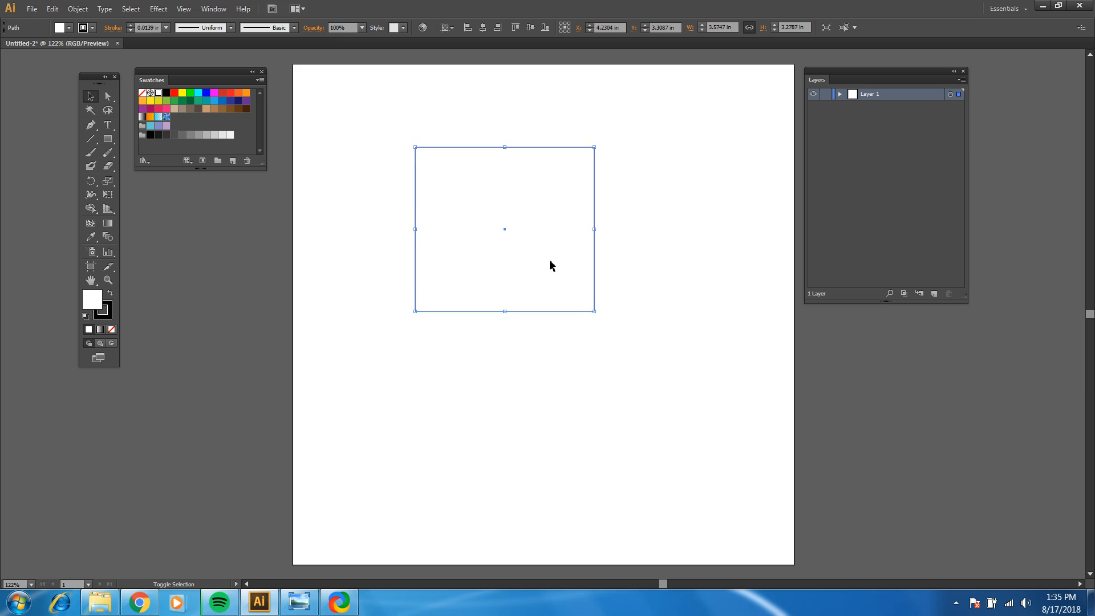
pyautogui.press('Down')
pyautogui.press('Down')
pyautogui.press('Down')
pyautogui.press('Down')
pyautogui.press('Down')
pyautogui.press('Down')
pyautogui.press('Down')
pyautogui.press('Down')
pyautogui.press('Down')
pyautogui.press('Down')
pyautogui.press('Down')
pyautogui.press('Down')
pyautogui.press('Up')
pyautogui.press('Up')
pyautogui.press('Up')
pyautogui.press('Up')
pyautogui.press('Up')
pyautogui.press('Up')
pyautogui.press('Up')
pyautogui.press('Up')
pyautogui.press('Up')
pyautogui.press('Up')
pyautogui.press('Up')
pyautogui.press('Up')
pyautogui.press('Up')
pyautogui.press('Up')
pyautogui.press('Up')
pyautogui.press('Up')
pyautogui.press('Up')
pyautogui.press('Up')
pyautogui.press('Up')
pyautogui.press('Up')
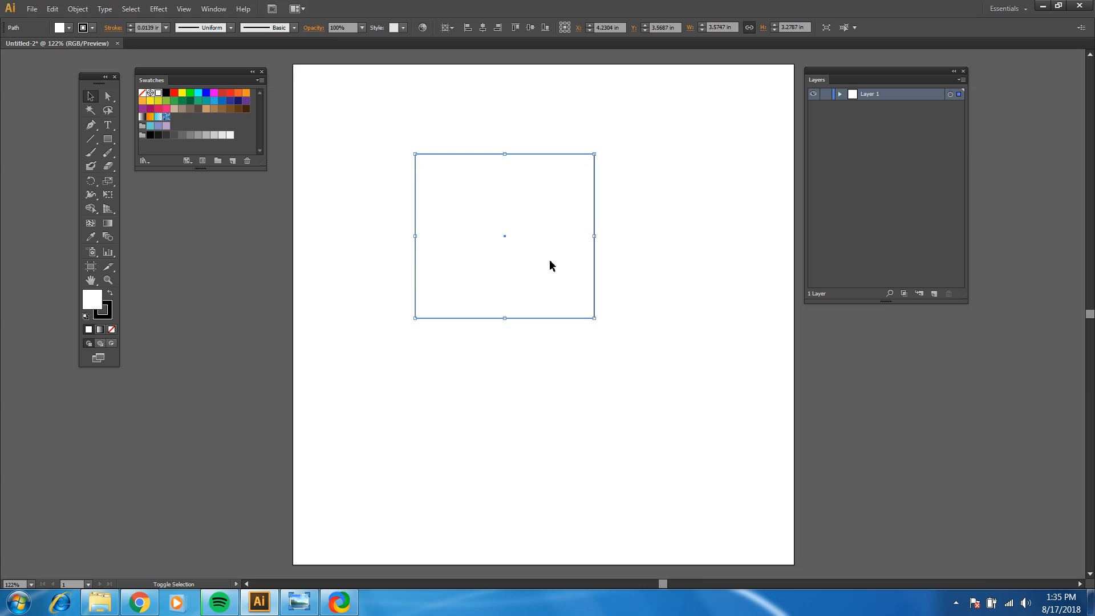
pyautogui.press('Down')
pyautogui.press('Down')
pyautogui.press('Down')
pyautogui.press('Down')
pyautogui.press('Down')
pyautogui.press('Down')
pyautogui.press('Down')
pyautogui.press('Down')
pyautogui.press('Down')
pyautogui.press('Down')
pyautogui.press('Down')
pyautogui.press('Down')
pyautogui.press('Down')
pyautogui.press('Down')
pyautogui.press('Down')
pyautogui.press('Down')
pyautogui.press('Down')
pyautogui.press('Down')
pyautogui.press('Down')
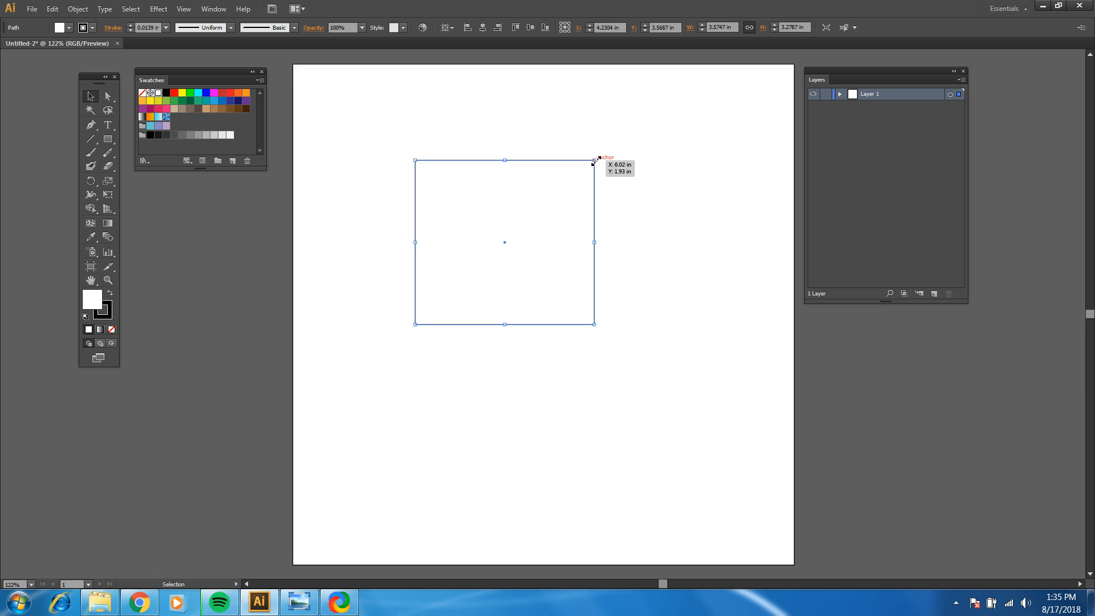
# Step: Try scaling the rectangle from its upper right corner, including up to the artboard's upper edge, and undo each resize
pyautogui.moveTo(596, 161); pyautogui.dragTo(594, 125)
pyautogui.hotkey('ctrl', 'z')
pyautogui.moveTo(596, 162); pyautogui.dragTo(653, 65)
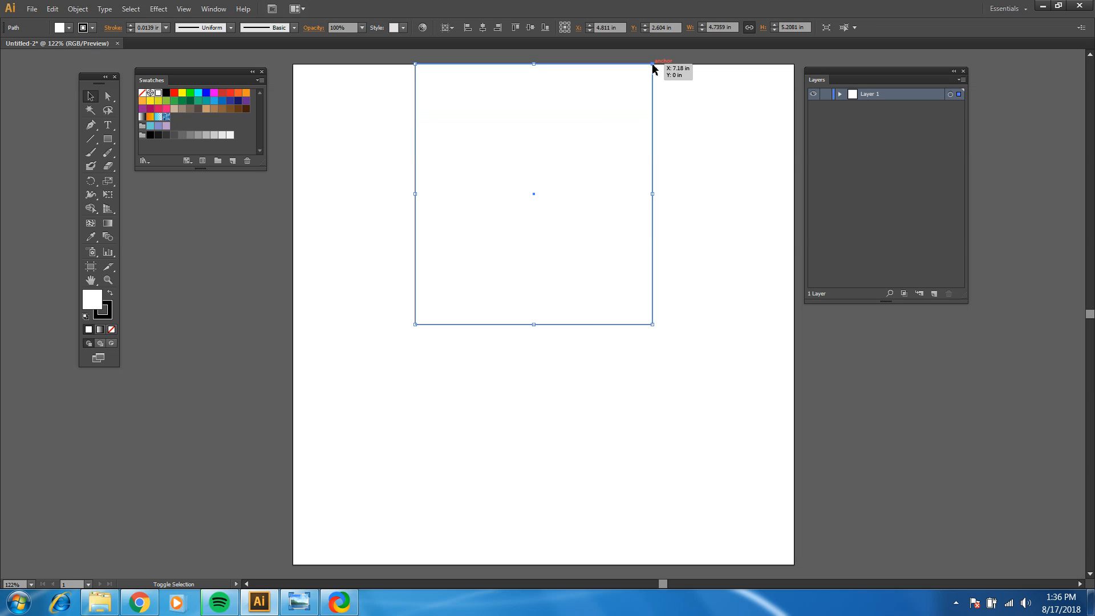
pyautogui.hotkey('ctrl', 'z')
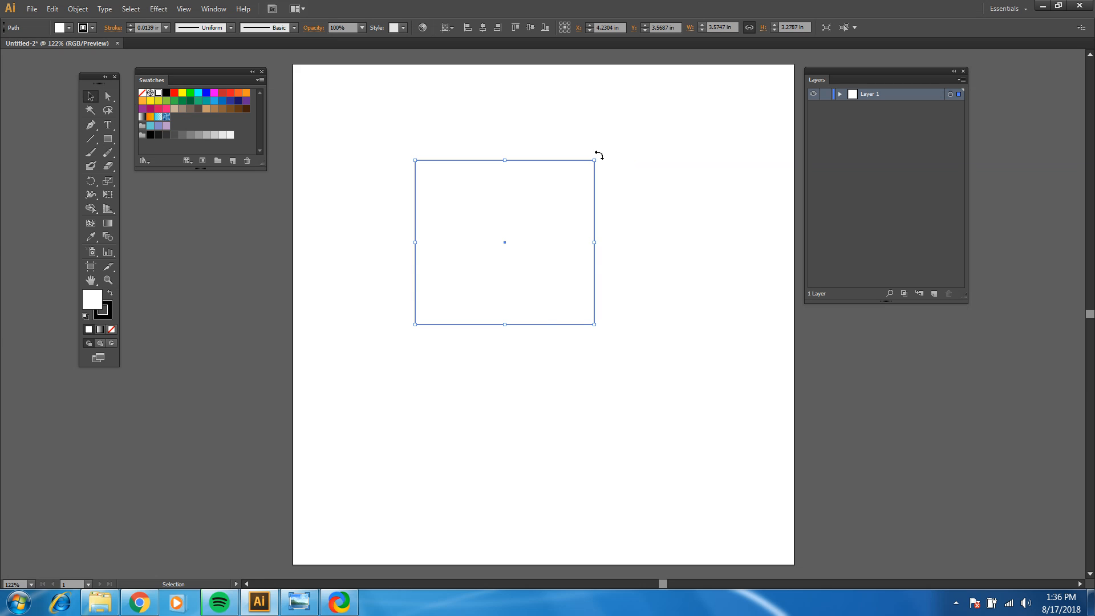
# Step: Rotate the rectangle by about 90° around its centre and deselect it
pyautogui.moveTo(599, 157); pyautogui.dragTo(581, 308)
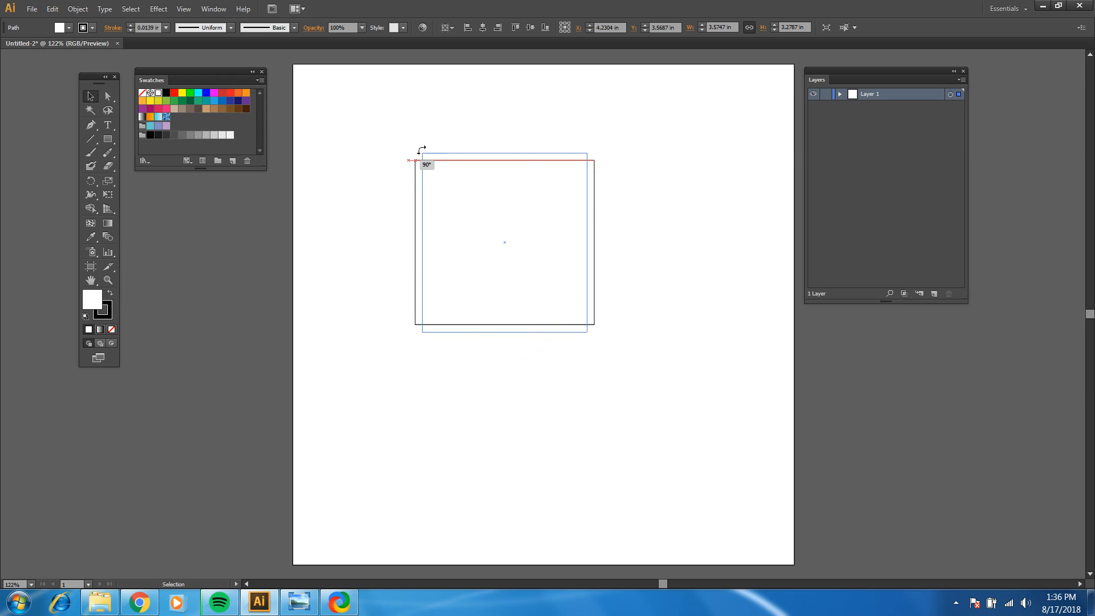
pyautogui.moveTo(622, 185); pyautogui.dragTo(628, 372)
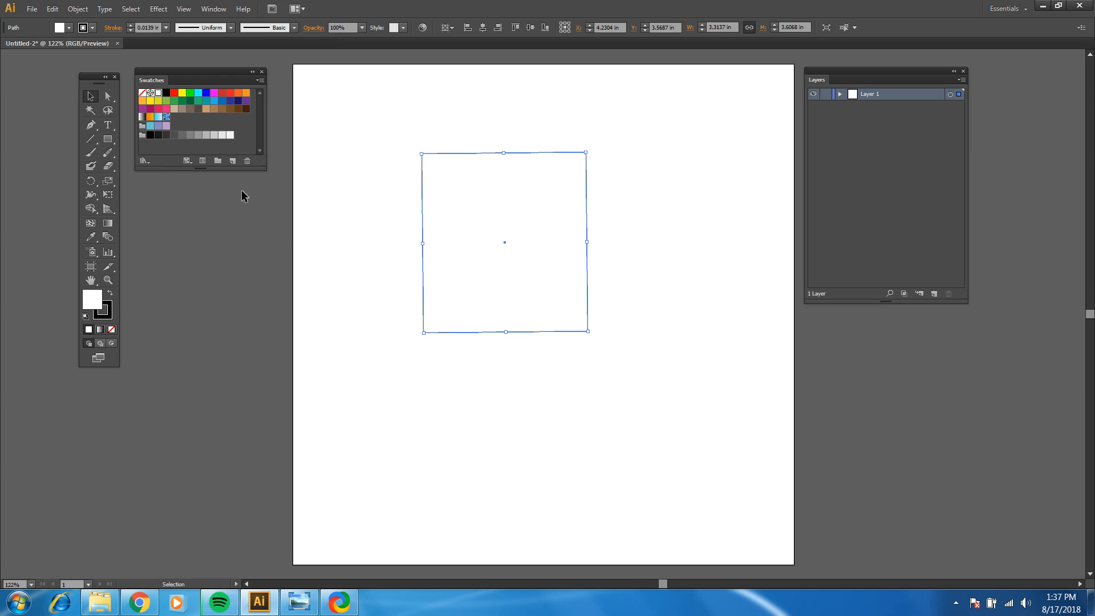
pyautogui.click(288, 231)
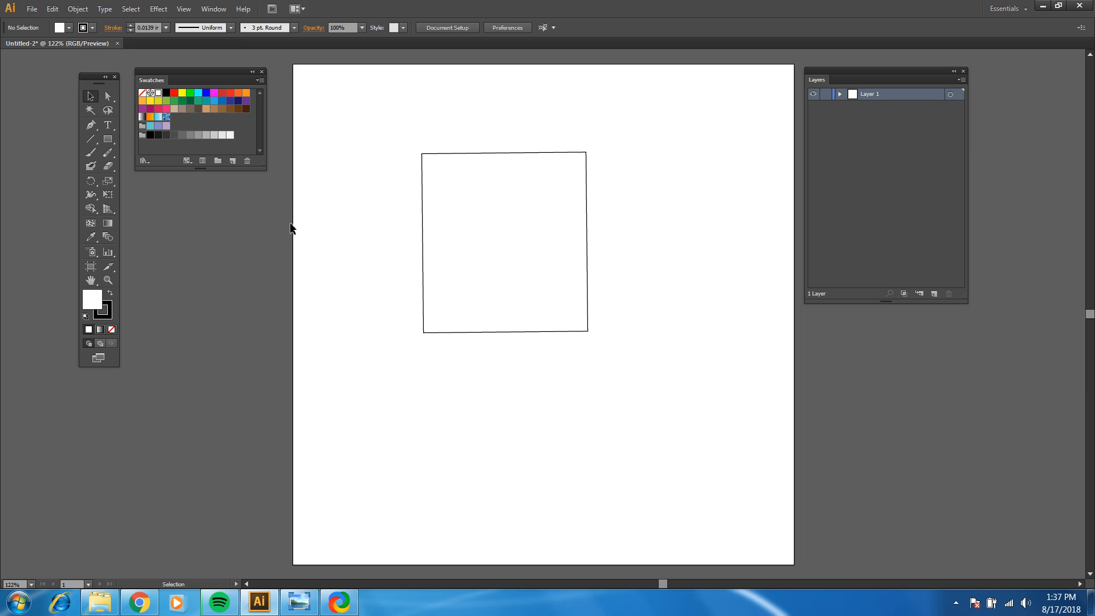
# Step: With the Direct Selection tool, move only the rectangle's upper right anchor outward to about X 6.68 in, Y 0.98 in
pyautogui.click(108, 97)
pyautogui.click(454, 158)
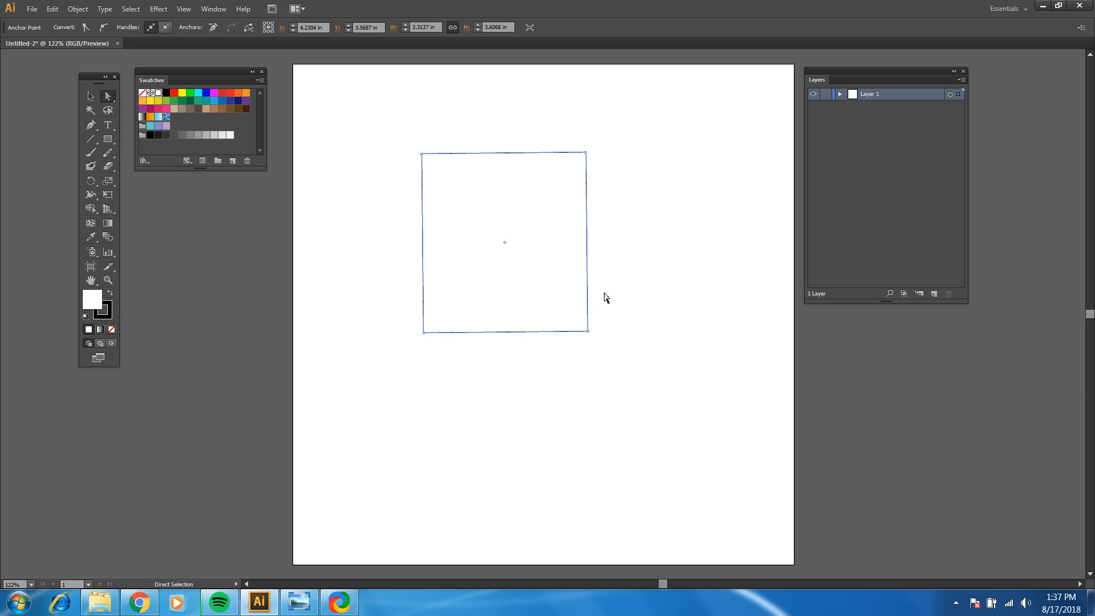
pyautogui.click(585, 152)
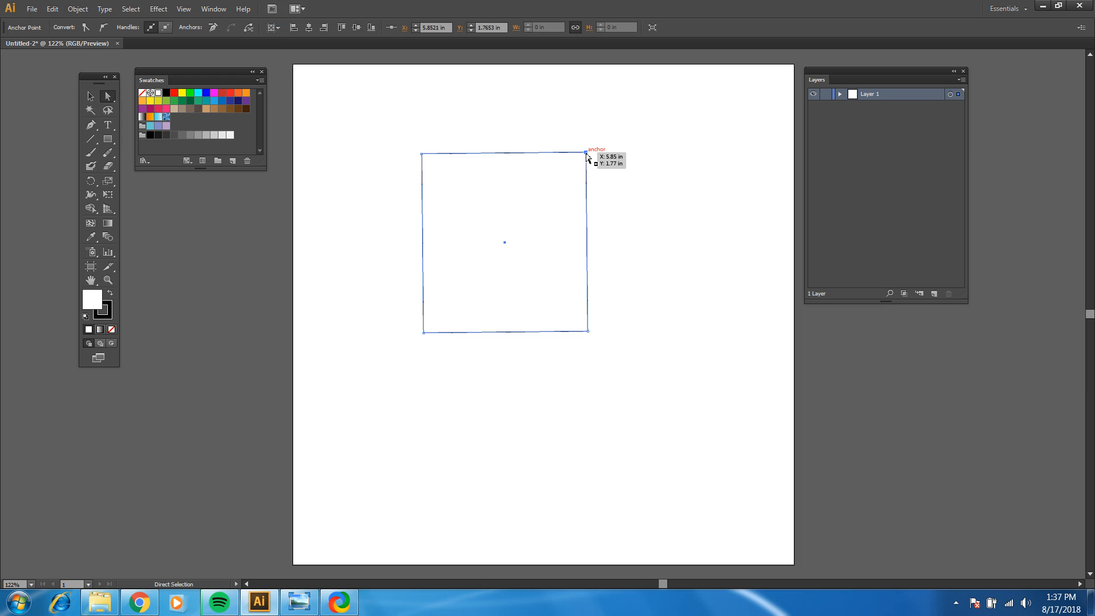
pyautogui.moveTo(586, 154); pyautogui.dragTo(627, 112)
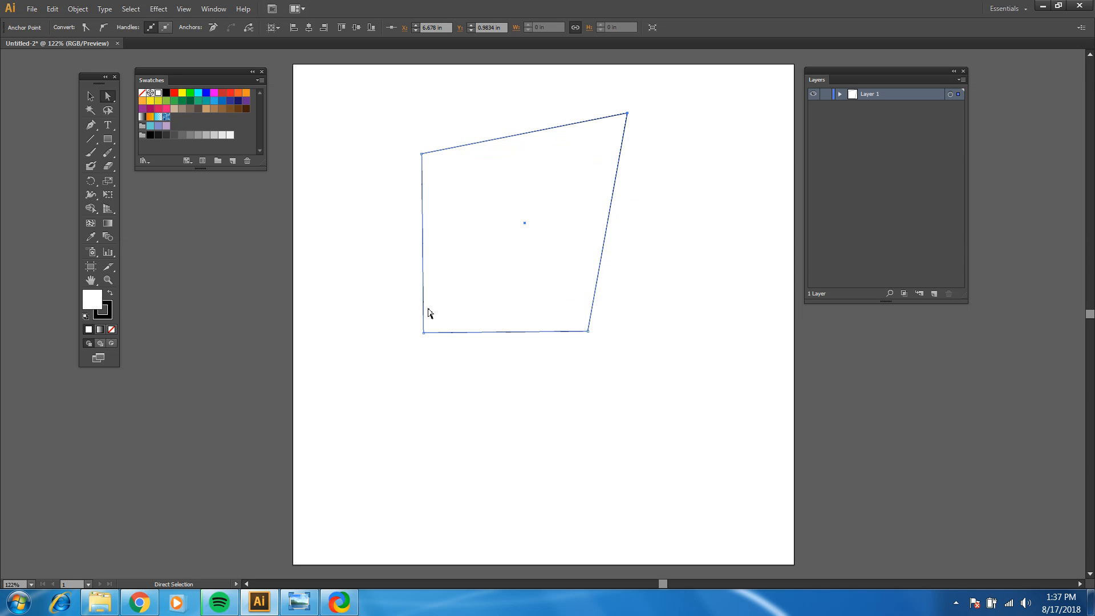
# Step: Reshape the quadrilateral into a narrow L by moving its corner anchors, and shift its steep inner edge up and to the right
pyautogui.moveTo(425, 332); pyautogui.dragTo(545, 199)
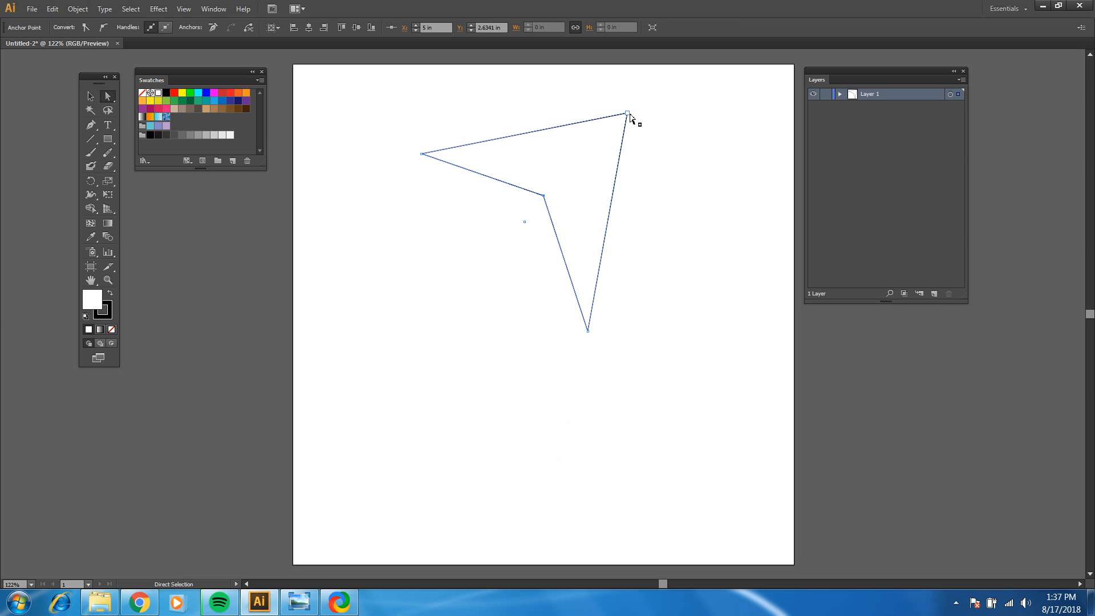
pyautogui.moveTo(630, 114); pyautogui.dragTo(427, 411)
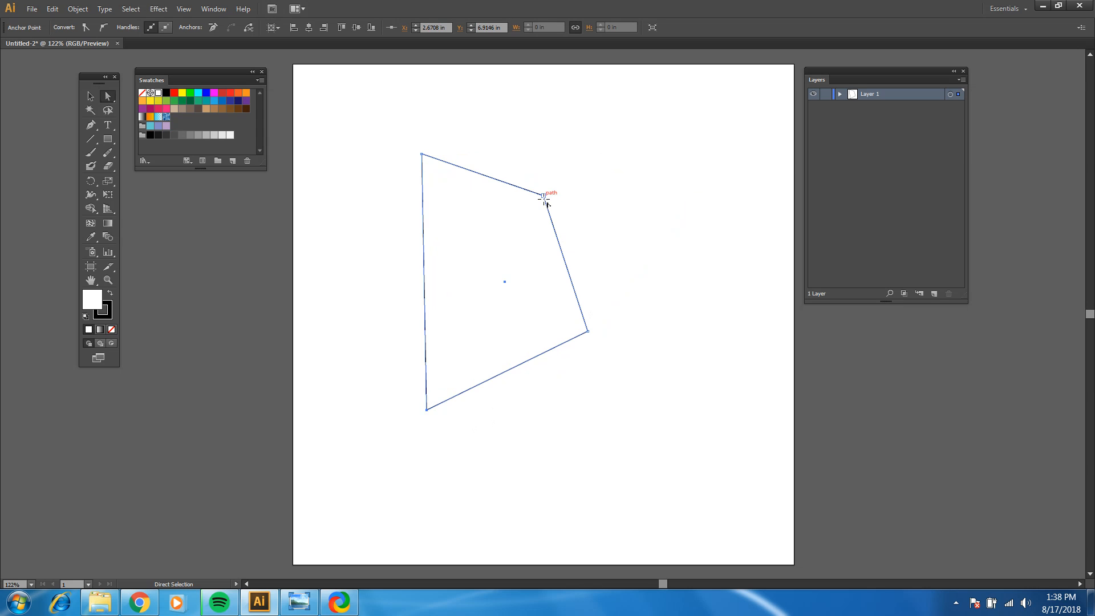
pyautogui.moveTo(543, 197); pyautogui.dragTo(465, 346)
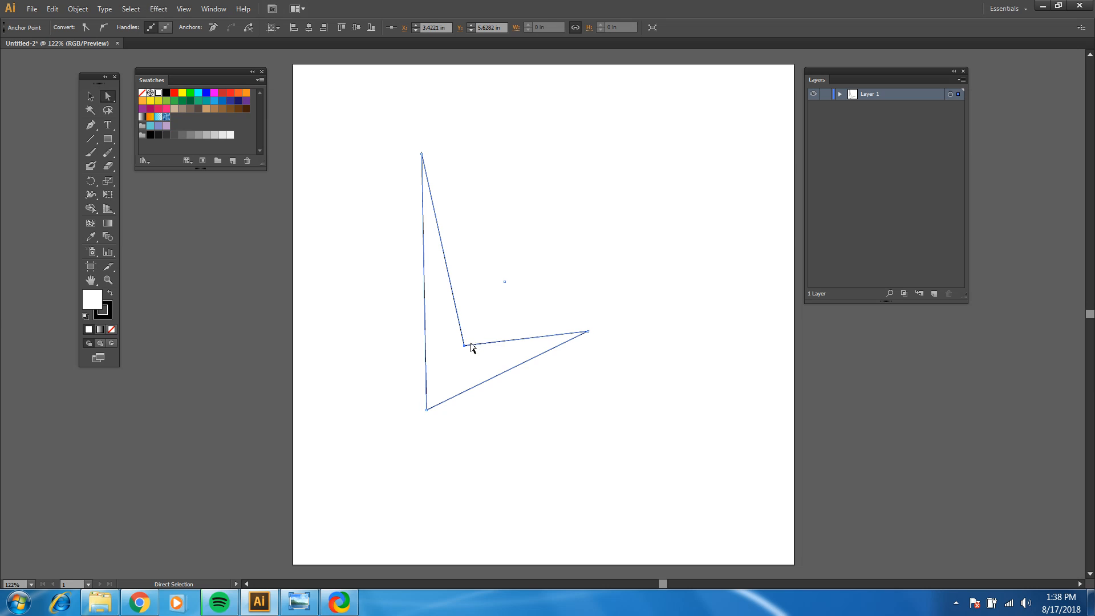
pyautogui.moveTo(588, 332)
pyautogui.mouseDown()
pyautogui.moveTo(595, 357)
pyautogui.moveTo(592, 344)
pyautogui.mouseUp()
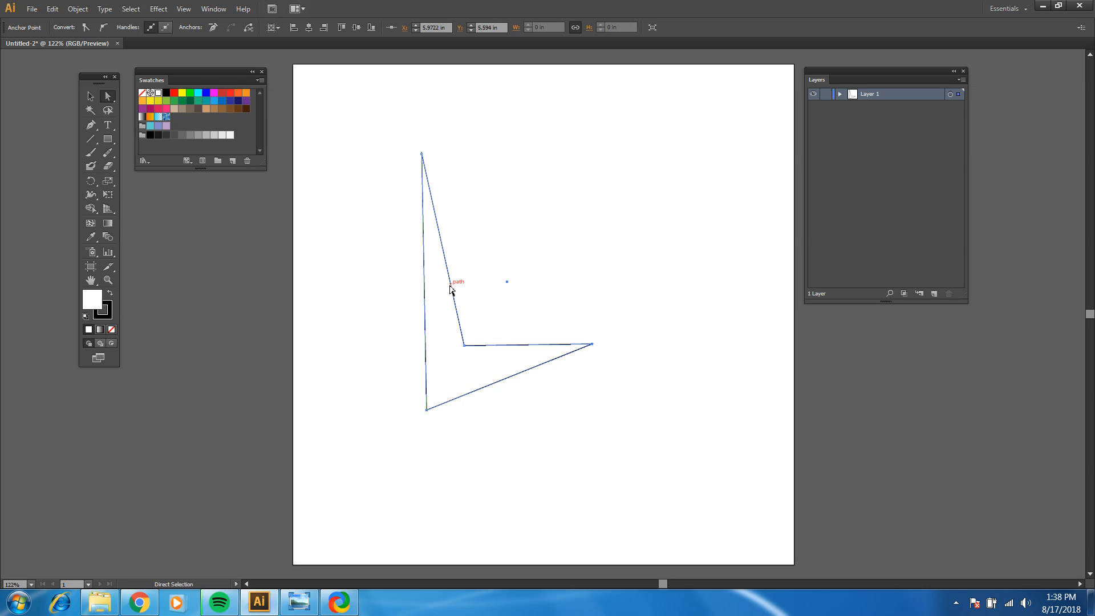
pyautogui.click(447, 251)
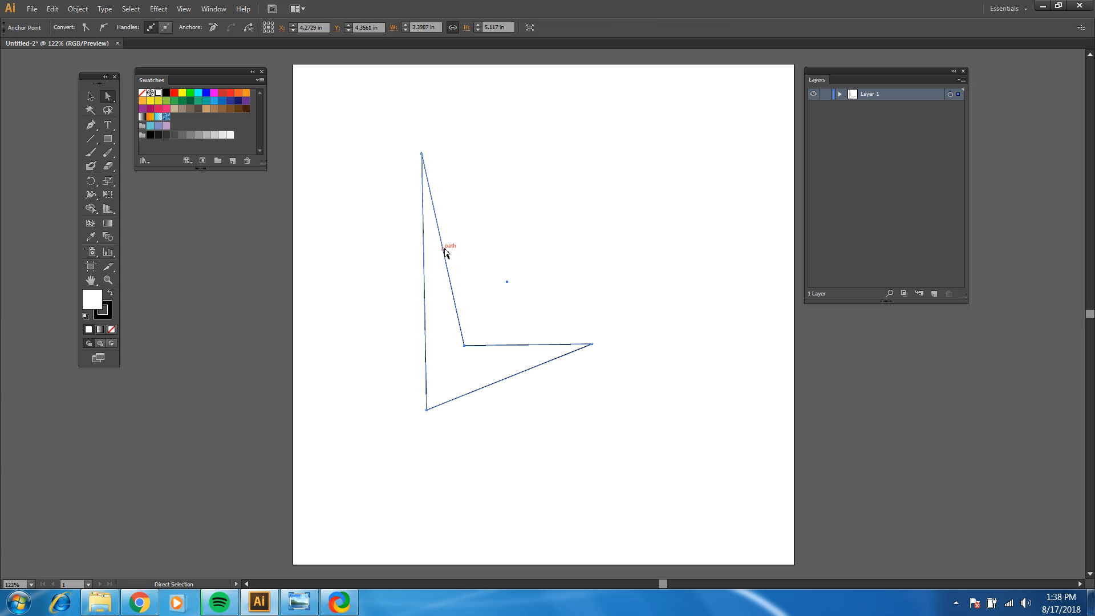
pyautogui.moveTo(447, 251); pyautogui.dragTo(530, 205)
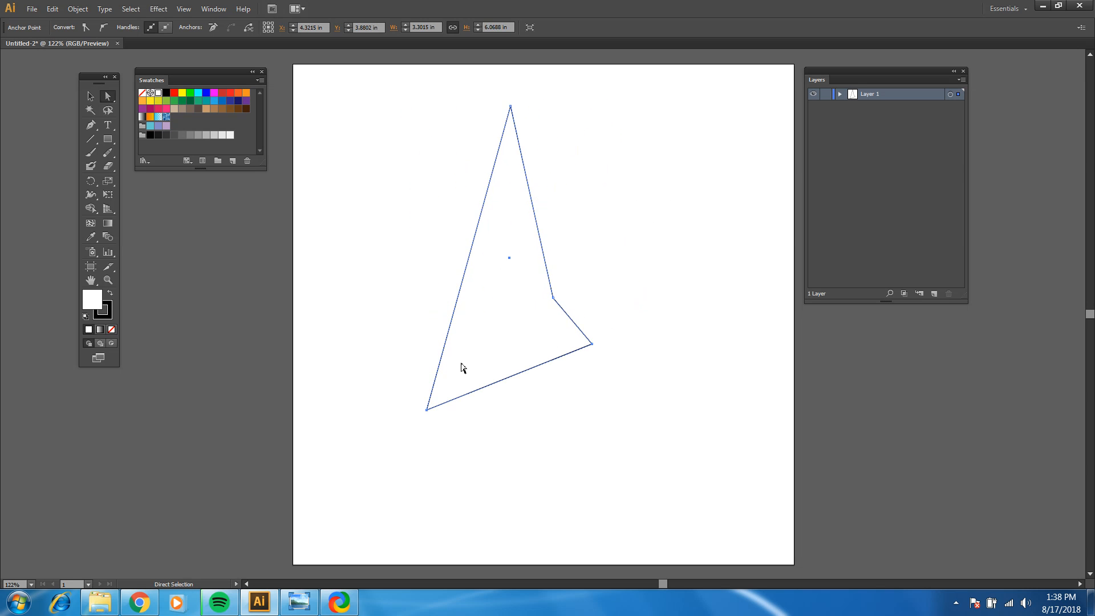
# Step: Nudge the shape's lower left anchor vertically up and down until it sits at about Y 5.74 in
pyautogui.click(427, 410)
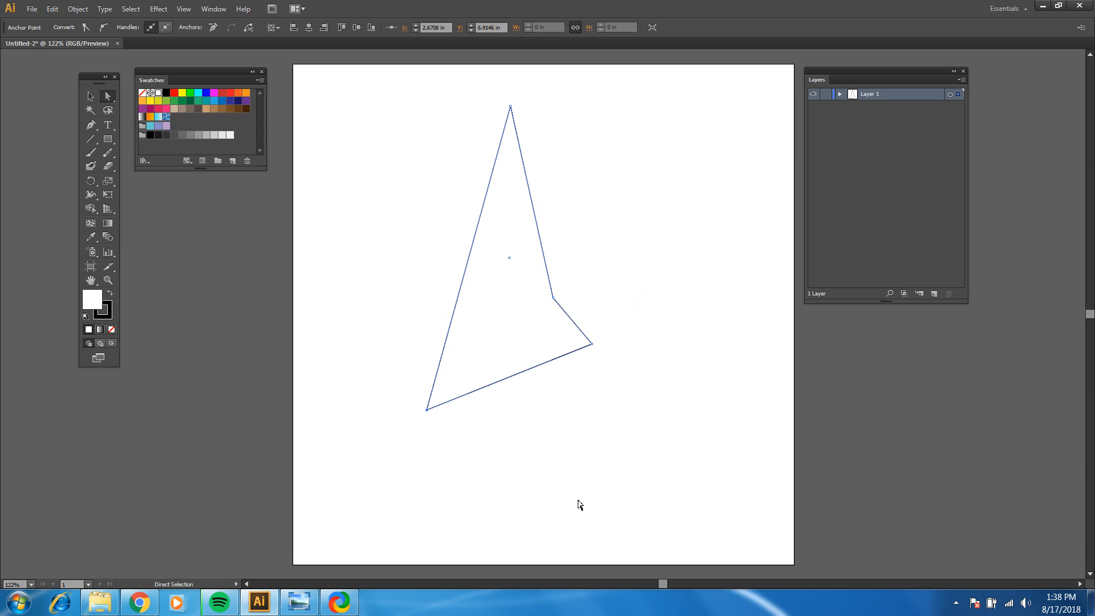
pyautogui.press('Up')
pyautogui.press('Up')
pyautogui.press('Up')
pyautogui.press('Up')
pyautogui.press('Up')
pyautogui.press('Up')
pyautogui.press('Up')
pyautogui.press('Up')
pyautogui.press('Up')
pyautogui.press('Up')
pyautogui.press('Up')
pyautogui.press('Up')
pyautogui.press('Up')
pyautogui.press('Up')
pyautogui.press('Up')
pyautogui.press('Up')
pyautogui.press('Up')
pyautogui.press('Up')
pyautogui.press('Up')
pyautogui.press('Up')
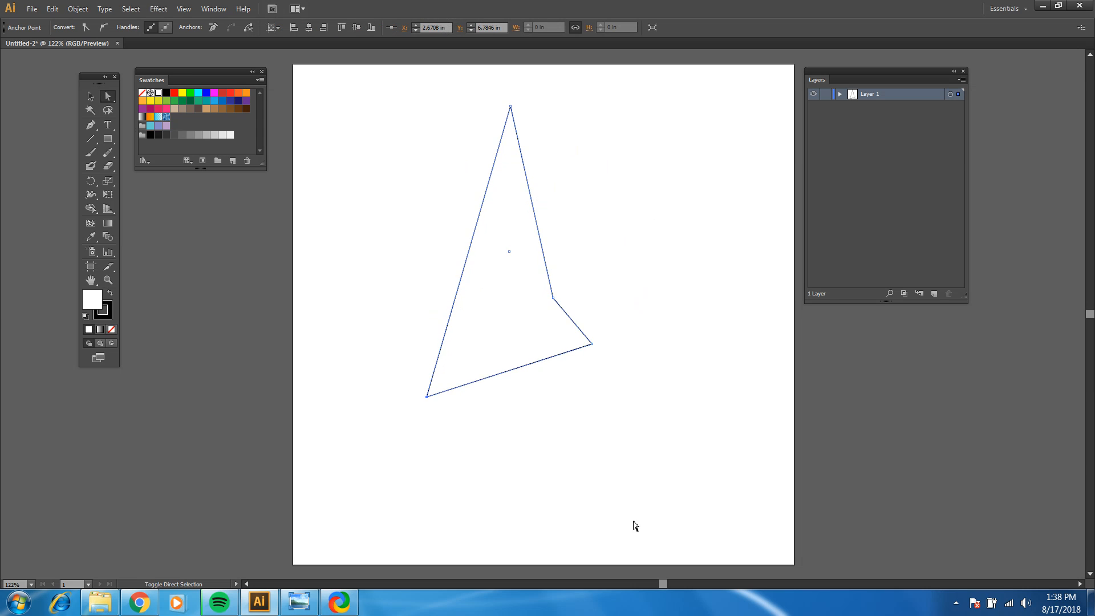
pyautogui.press('Up')
pyautogui.press('Up')
pyautogui.press('Up')
pyautogui.press('Up')
pyautogui.press('Up')
pyautogui.press('Up')
pyautogui.press('Up')
pyautogui.press('Up')
pyautogui.press('Up')
pyautogui.press('Up')
pyautogui.press('Up')
pyautogui.press('Up')
pyautogui.press('Up')
pyautogui.press('Up')
pyautogui.press('Up')
pyautogui.press('Up')
pyautogui.press('Up')
pyautogui.press('Up')
pyautogui.press('Up')
pyautogui.press('Up')
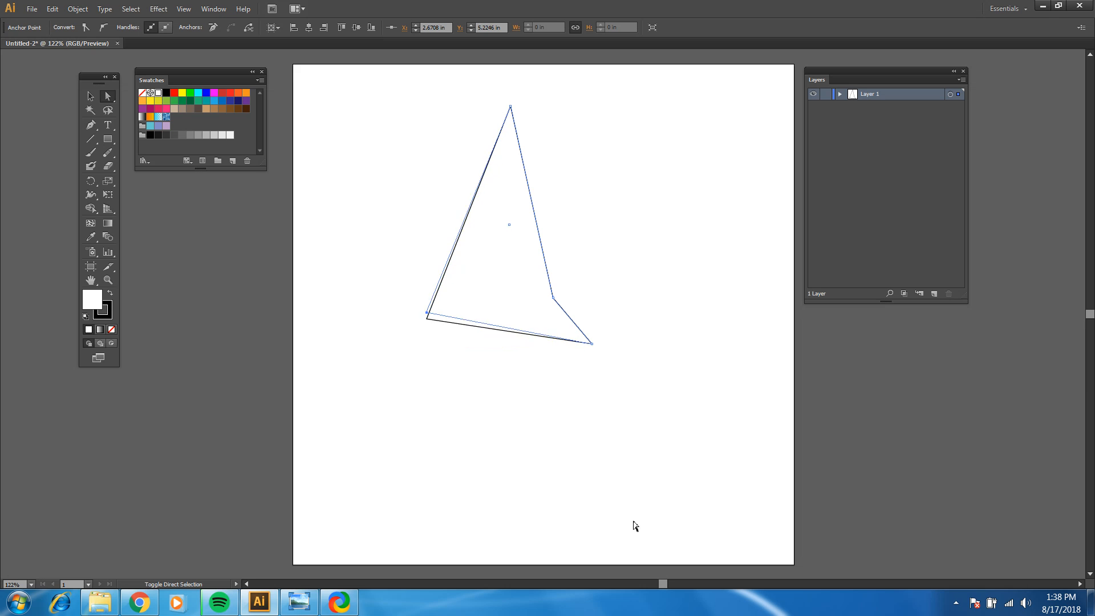
pyautogui.hotkey('ctrl', 'z')
pyautogui.hotkey('ctrl', 'z')
pyautogui.hotkey('ctrl', 'z')
pyautogui.hotkey('ctrl', 'z')
pyautogui.hotkey('ctrl', 'z')
pyautogui.hotkey('ctrl', 'z')
pyautogui.hotkey('ctrl', 'z')
pyautogui.hotkey('ctrl', 'z')
pyautogui.hotkey('ctrl', 'z')
pyautogui.hotkey('ctrl', 'z')
pyautogui.hotkey('ctrl', 'z')
pyautogui.hotkey('ctrl', 'z')
pyautogui.hotkey('ctrl', 'z')
pyautogui.hotkey('ctrl', 'z')
pyautogui.hotkey('ctrl', 'z')
pyautogui.hotkey('ctrl', 'z')
pyautogui.hotkey('ctrl', 'z')
pyautogui.hotkey('ctrl', 'z')
pyautogui.hotkey('ctrl', 'z')
pyautogui.hotkey('ctrl', 'z')
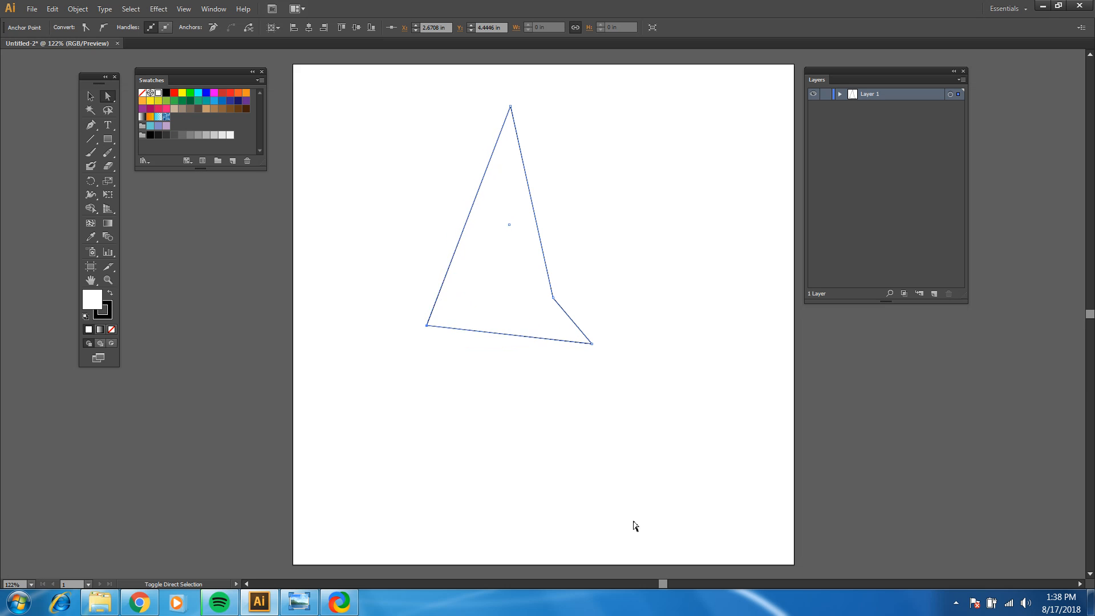
pyautogui.press('Down')
pyautogui.press('Down')
pyautogui.press('Down')
pyautogui.press('Down')
pyautogui.press('Down')
pyautogui.press('Down')
pyautogui.press('Down')
pyautogui.press('Down')
pyautogui.press('Down')
pyautogui.press('Down')
pyautogui.press('Down')
pyautogui.press('Down')
pyautogui.press('Down')
pyautogui.press('Down')
pyautogui.press('Down')
pyautogui.press('Down')
pyautogui.press('Down')
pyautogui.press('Down')
pyautogui.press('Down')
pyautogui.press('Down')
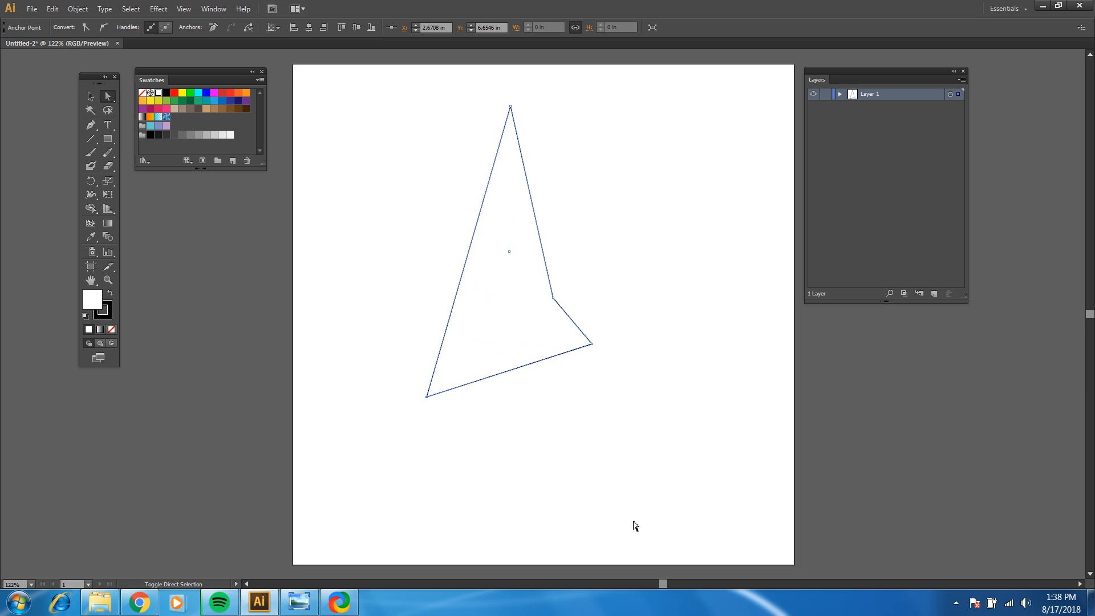
pyautogui.hotkey('ctrl', 'z')
pyautogui.hotkey('ctrl', 'z')
pyautogui.hotkey('ctrl', 'z')
pyautogui.hotkey('ctrl', 'z')
pyautogui.hotkey('ctrl', 'z')
pyautogui.hotkey('ctrl', 'z')
pyautogui.hotkey('ctrl', 'z')
pyautogui.hotkey('ctrl', 'z')
pyautogui.hotkey('ctrl', 'z')
pyautogui.hotkey('ctrl', 'z')
pyautogui.hotkey('ctrl', 'z')
pyautogui.hotkey('ctrl', 'z')
pyautogui.hotkey('ctrl', 'z')
pyautogui.hotkey('ctrl', 'z')
pyautogui.hotkey('ctrl', 'z')
pyautogui.hotkey('ctrl', 'z')
pyautogui.hotkey('ctrl', 'z')
pyautogui.hotkey('ctrl', 'z')
pyautogui.hotkey('ctrl', 'z')
pyautogui.hotkey('ctrl', 'z')
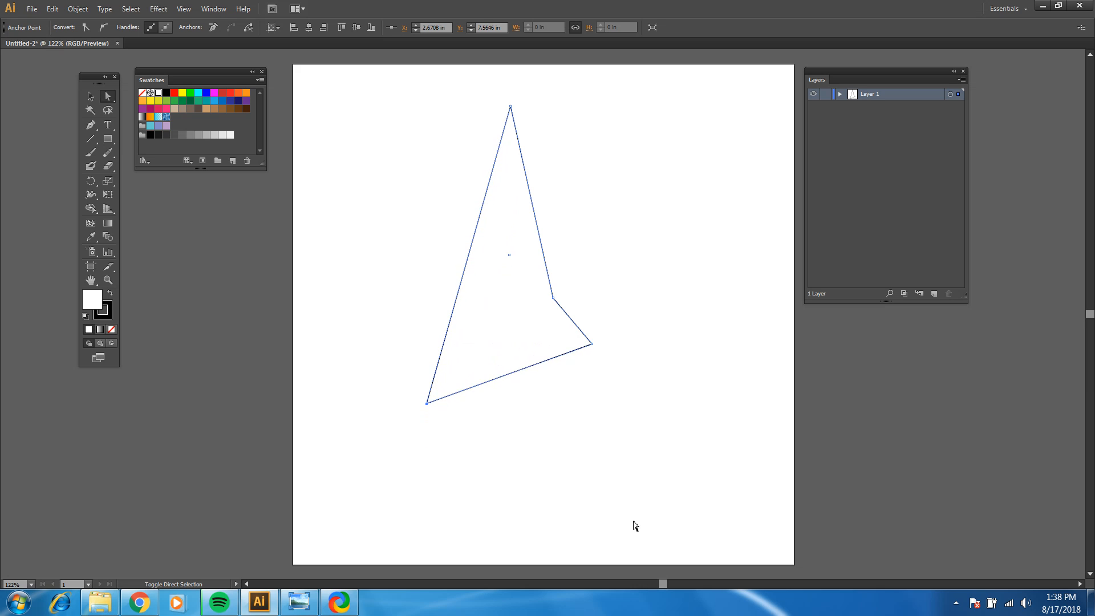
pyautogui.hotkey('ctrl', 'z')
pyautogui.hotkey('ctrl', 'z')
pyautogui.hotkey('ctrl', 'z')
pyautogui.hotkey('ctrl', 'z')
pyautogui.hotkey('ctrl', 'z')
pyautogui.hotkey('ctrl', 'z')
pyautogui.hotkey('ctrl', 'z')
pyautogui.hotkey('ctrl', 'z')
pyautogui.hotkey('ctrl', 'z')
pyautogui.hotkey('ctrl', 'z')
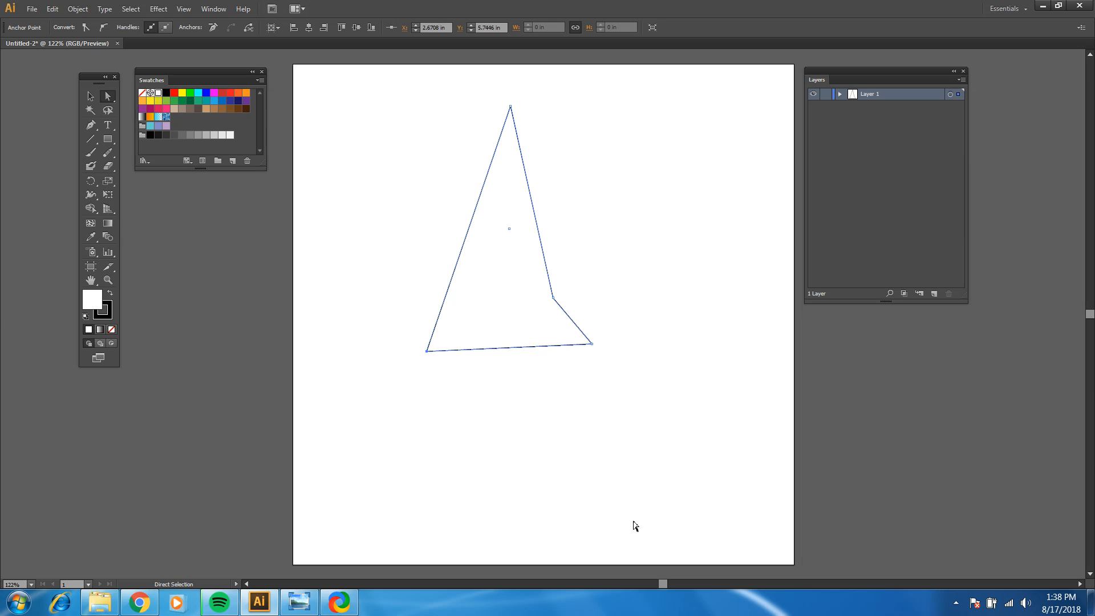
# Step: With the Selection tool, move the whole shape slightly left and down and scale it to about 3.18 in wide and 4.73 in high
pyautogui.click(97, 105)
pyautogui.click(391, 271)
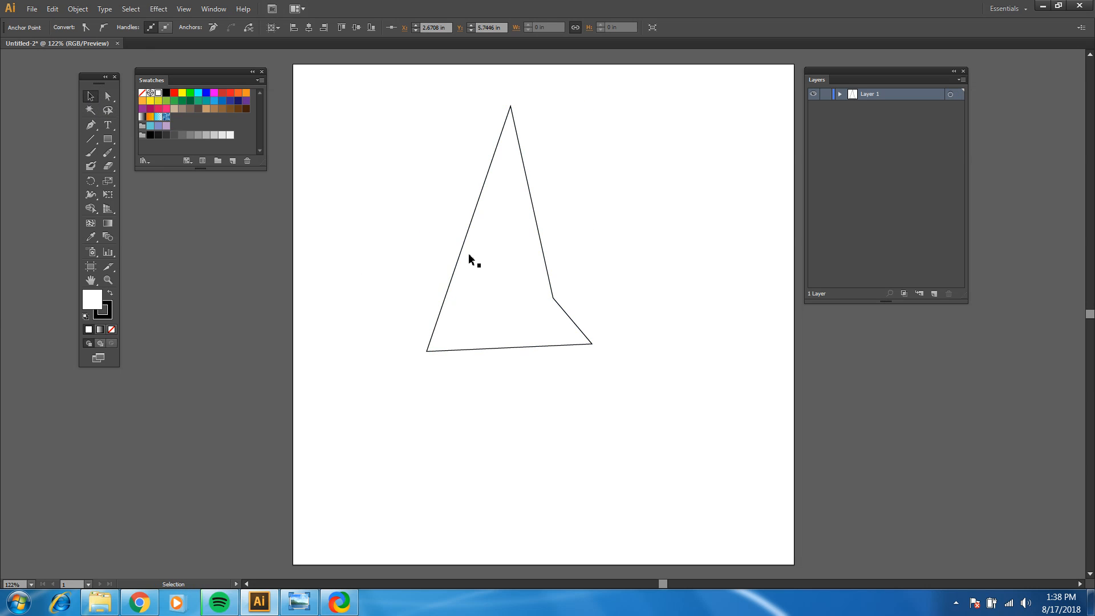
pyautogui.moveTo(469, 244)
pyautogui.mouseDown()
pyautogui.moveTo(503, 288)
pyautogui.moveTo(451, 242)
pyautogui.mouseUp()
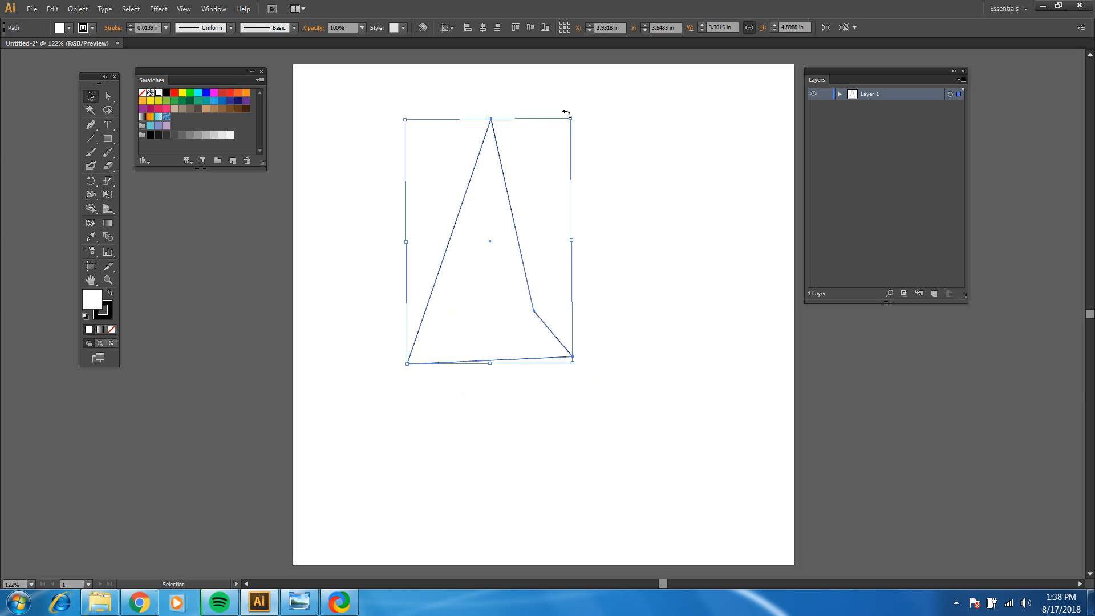
pyautogui.moveTo(571, 119)
pyautogui.mouseDown()
pyautogui.moveTo(461, 217)
pyautogui.moveTo(565, 127)
pyautogui.mouseUp()
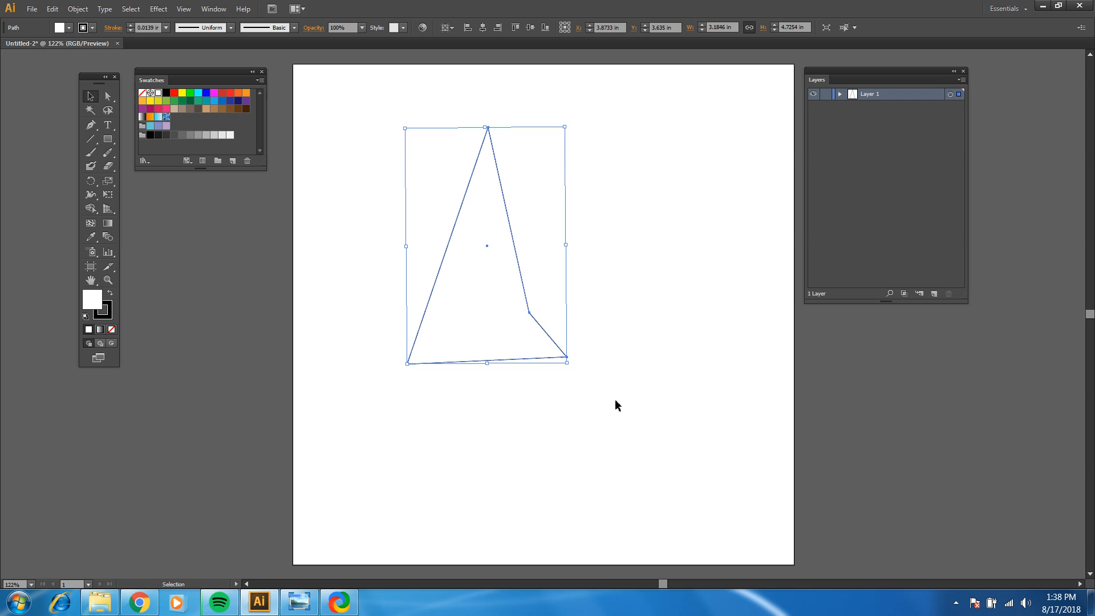
pyautogui.moveTo(571, 367); pyautogui.dragTo(585, 317)
# Step: Shift the shape's steep right edge rightward and move the two other lower anchors to about X 5.37, Y 3.99 in and X 1.75, Y 3.95 in
pyautogui.click(108, 96)
pyautogui.click(379, 249)
pyautogui.click(447, 246)
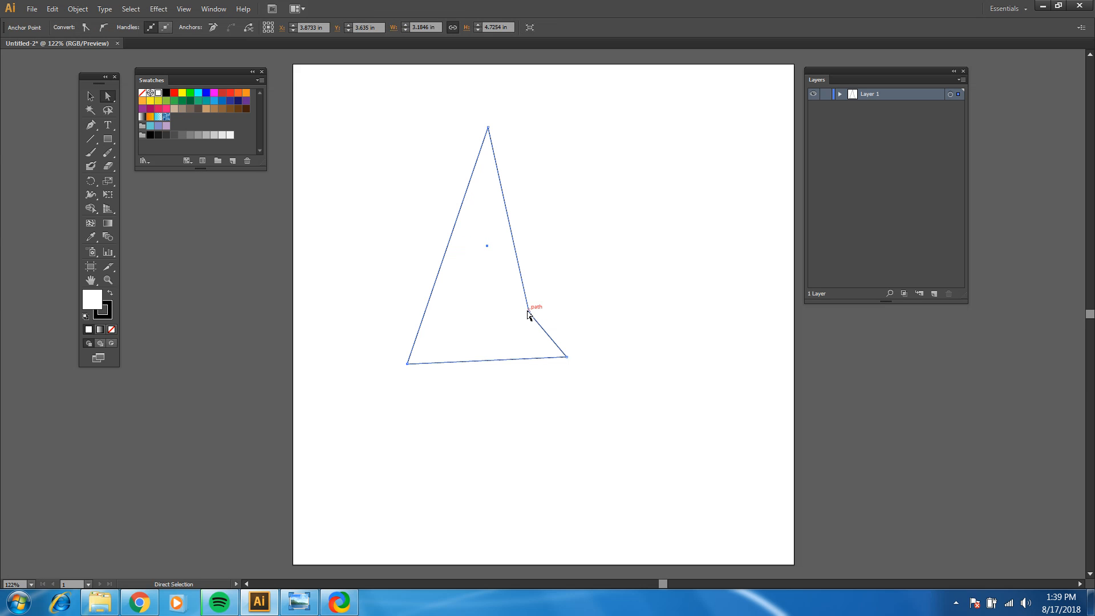
pyautogui.moveTo(528, 314); pyautogui.dragTo(630, 303)
pyautogui.moveTo(569, 356); pyautogui.dragTo(562, 266)
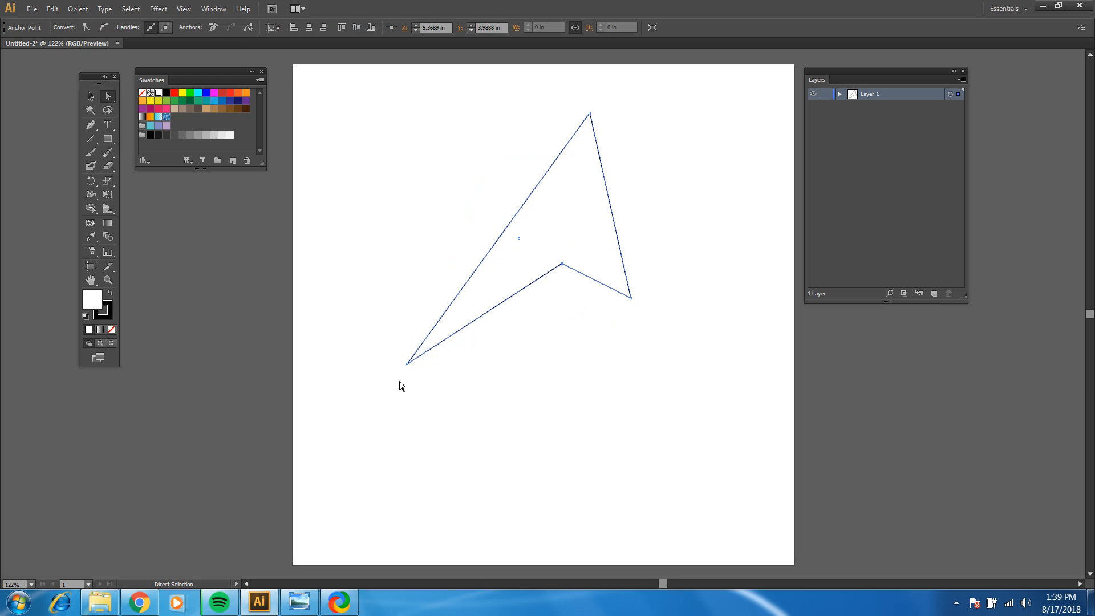
pyautogui.moveTo(408, 365); pyautogui.dragTo(380, 262)
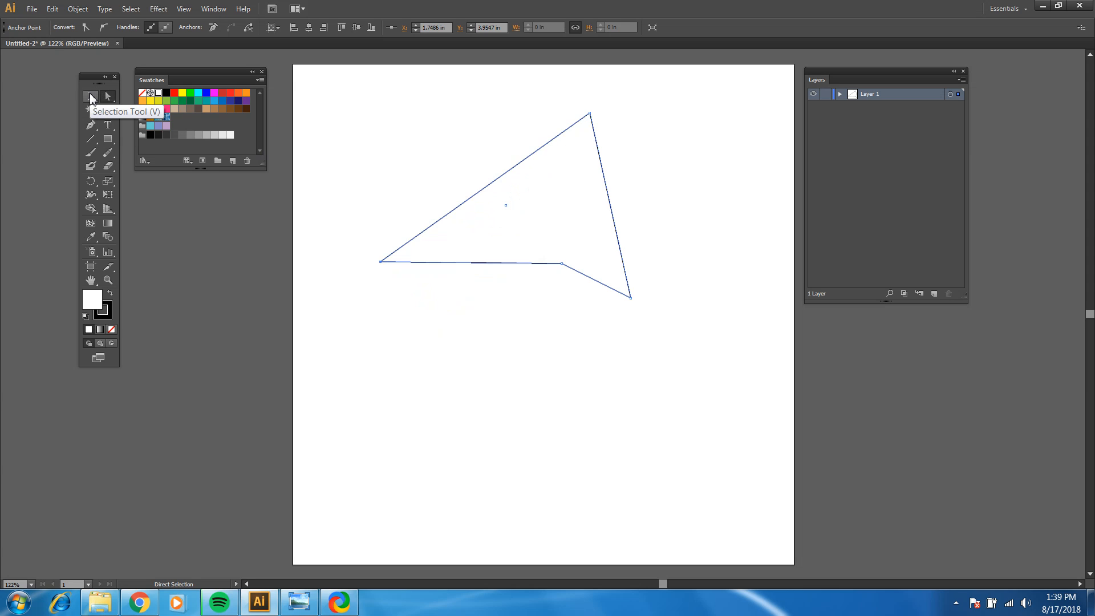
pyautogui.click(90, 98)
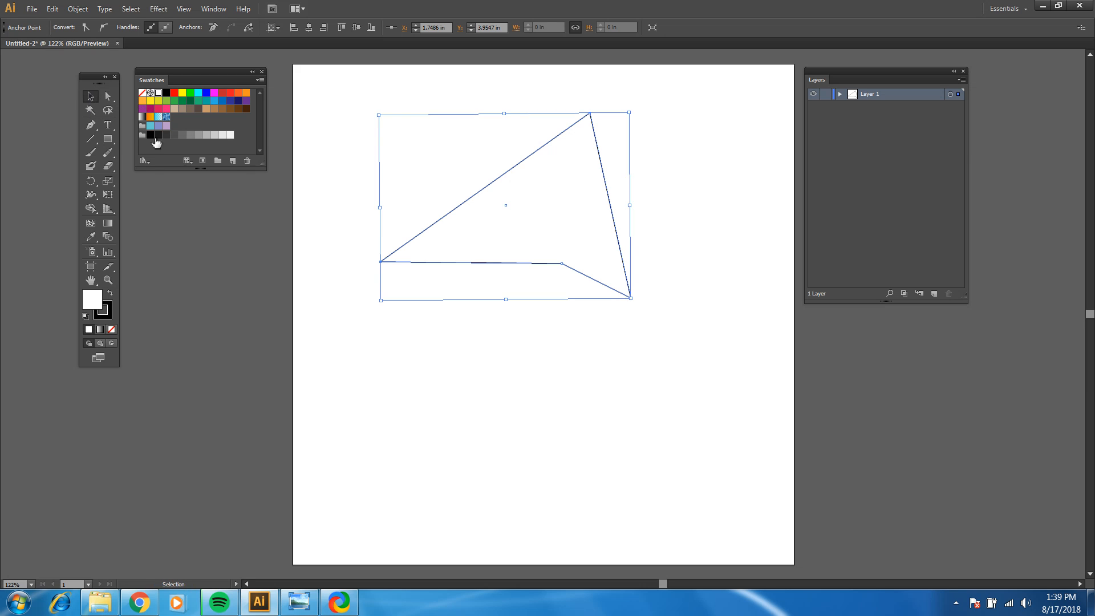
# Step: Select the whole angular shape with the Selection tool and move it right and slightly down to about X 5.33, Y 3.15 in
pyautogui.click(359, 116)
pyautogui.click(486, 187)
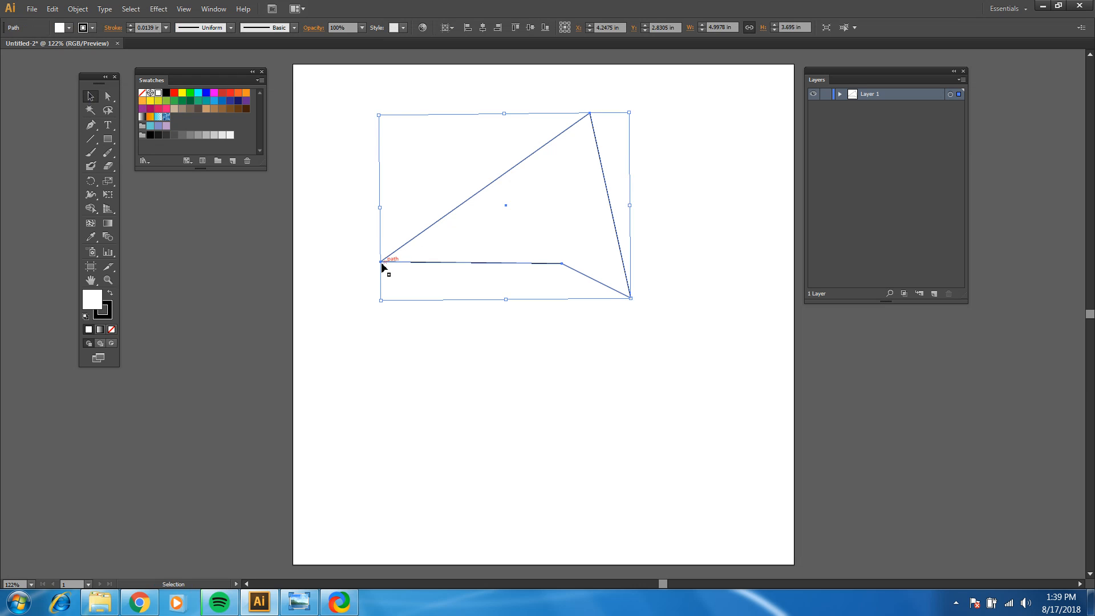
pyautogui.moveTo(380, 264); pyautogui.dragTo(435, 281)
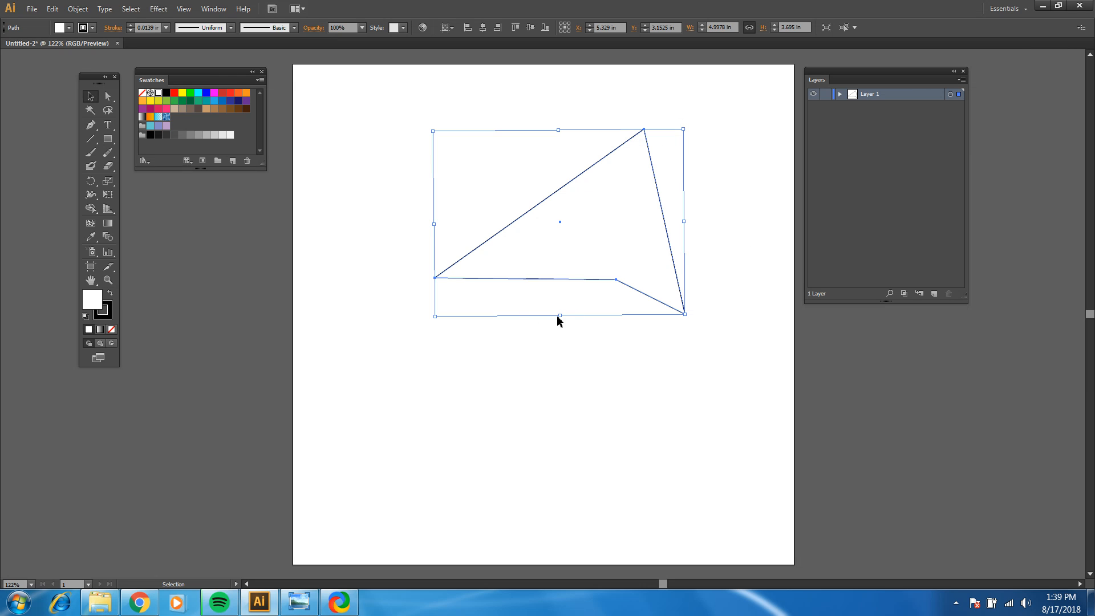
# Step: Add a new layer above Layer 1 and hide Layer 1
pyautogui.click(936, 293)
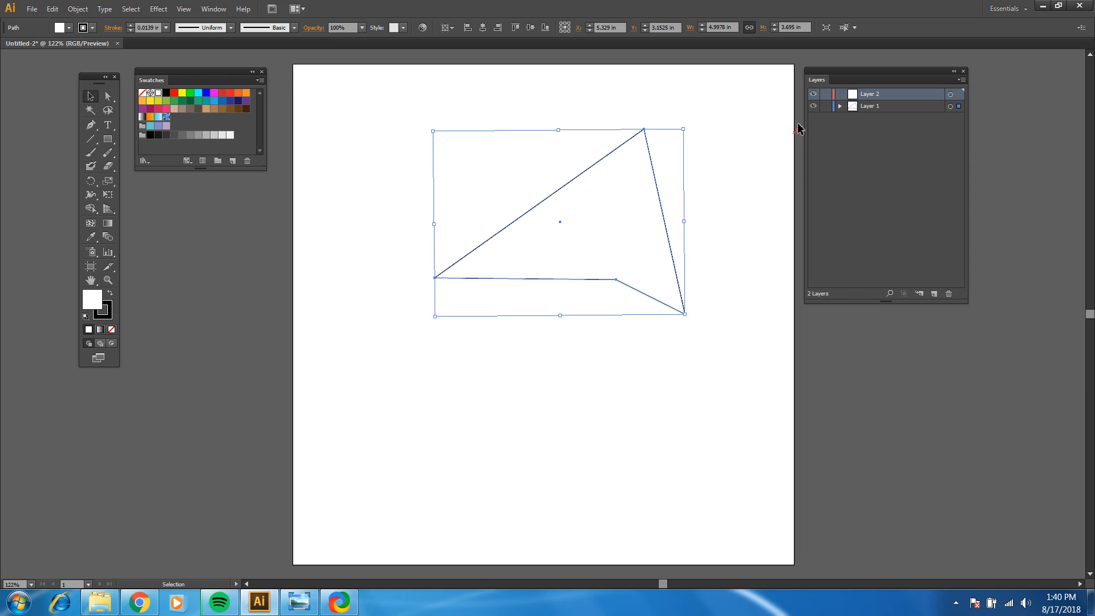
pyautogui.click(814, 107)
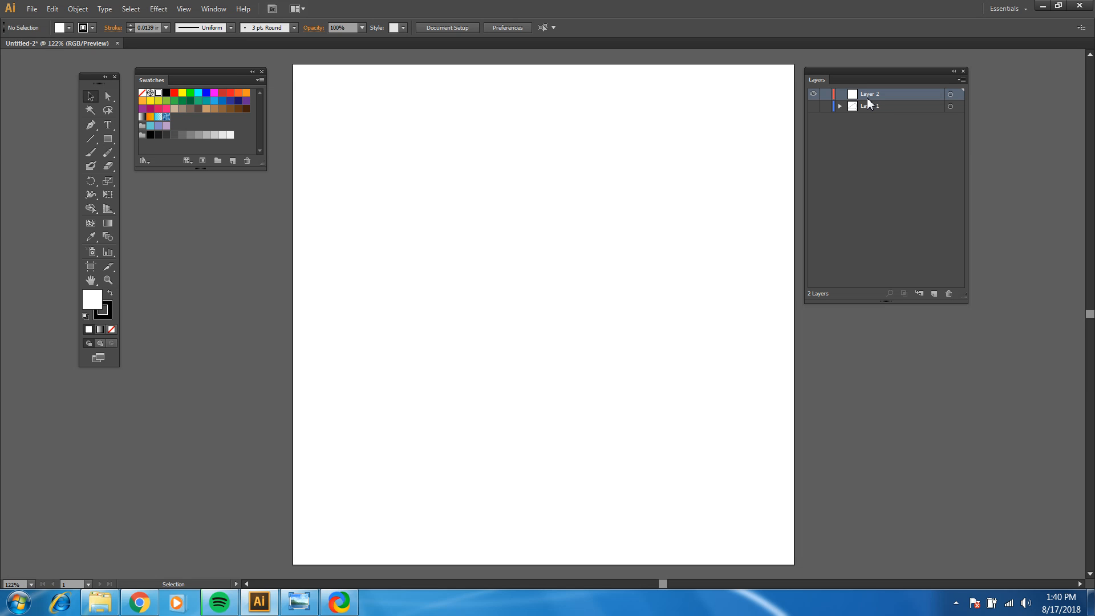
# Step: With the Rounded Rectangle tool, start a shape about 4.71 in wide and 4.42 in high in the artboard's upper middle
pyautogui.click(108, 138)
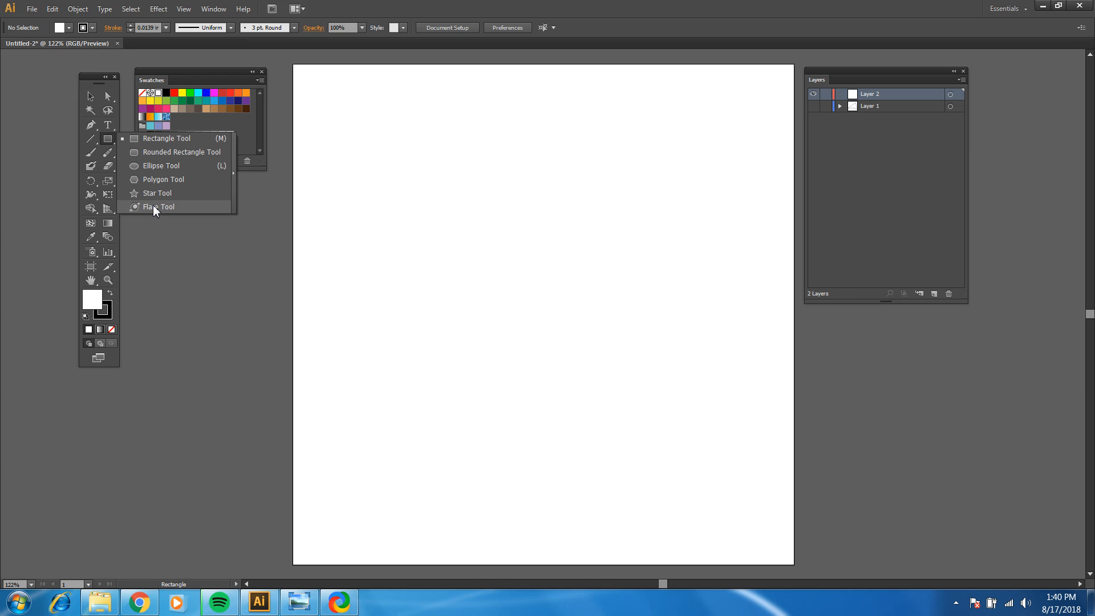
pyautogui.click(155, 152)
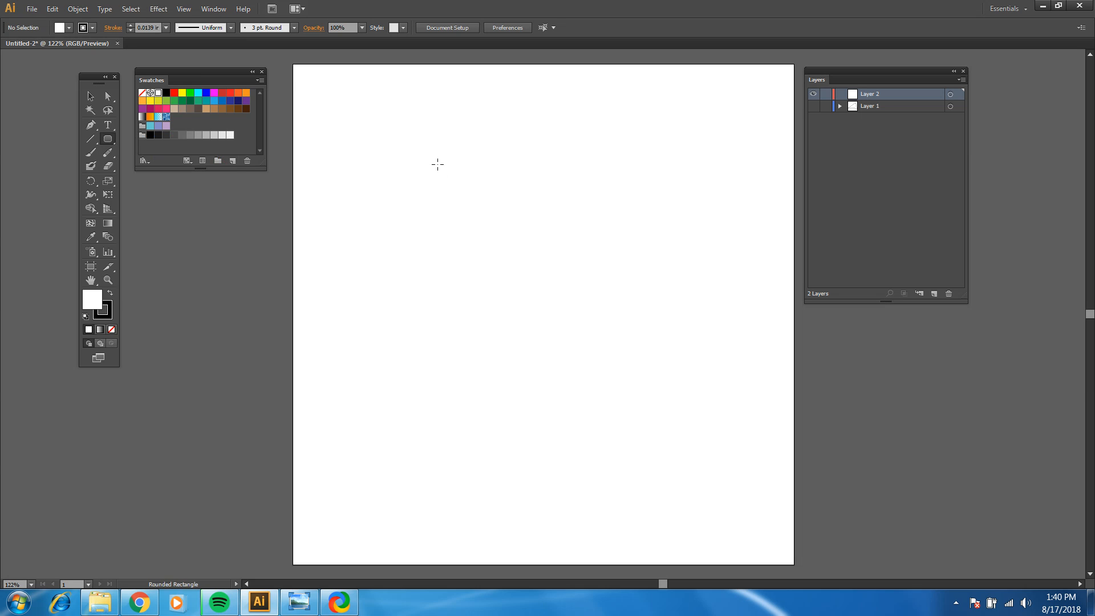
pyautogui.moveTo(437, 165); pyautogui.dragTo(627, 358)
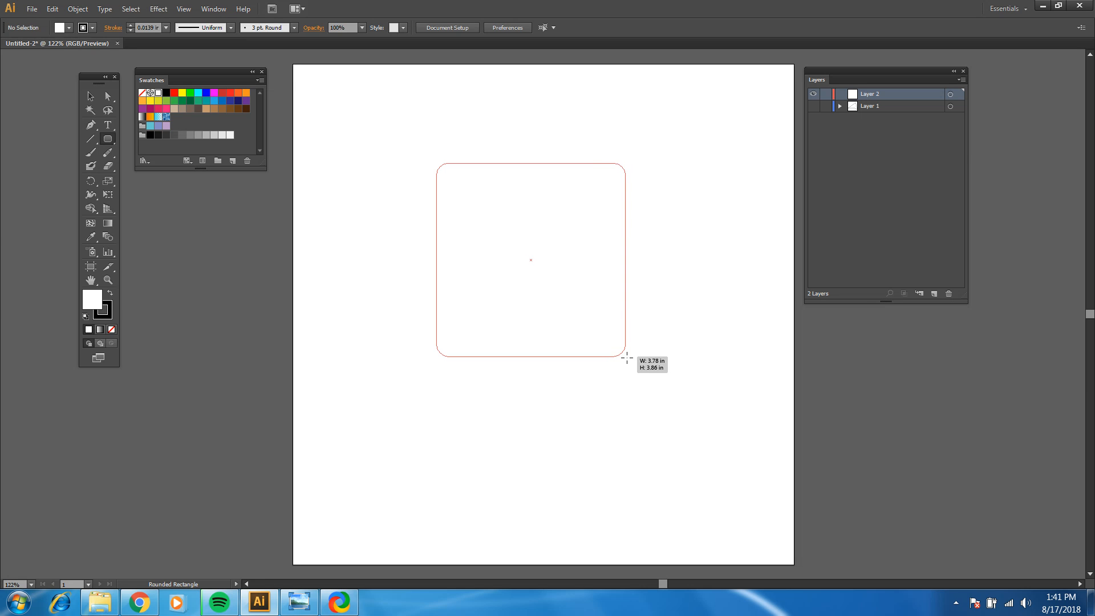
pyautogui.moveTo(626, 358); pyautogui.dragTo(673, 386)
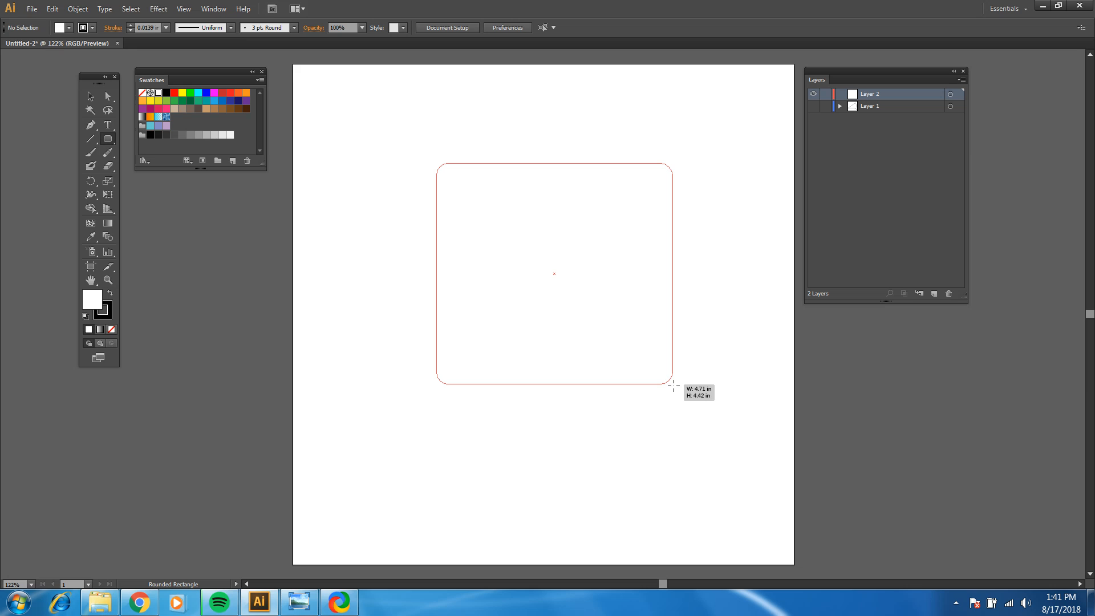
# Step: While still drawing, increase and decrease the rounded rectangle's corner radius repeatedly, finishing with moderately rounded corners
pyautogui.press('Up')
pyautogui.press('Up')
pyautogui.press('Up')
pyautogui.press('Up')
pyautogui.press('Up')
pyautogui.press('Up')
pyautogui.press('Up')
pyautogui.press('Up')
pyautogui.press('Up')
pyautogui.press('Up')
pyautogui.press('Up')
pyautogui.press('Up')
pyautogui.press('Up')
pyautogui.press('Up')
pyautogui.press('Up')
pyautogui.press('Up')
pyautogui.press('Up')
pyautogui.press('Up')
pyautogui.press('Up')
pyautogui.press('Up')
pyautogui.press('Up')
pyautogui.press('Up')
pyautogui.press('Up')
pyautogui.press('Up')
pyautogui.press('Up')
pyautogui.press('Up')
pyautogui.press('Up')
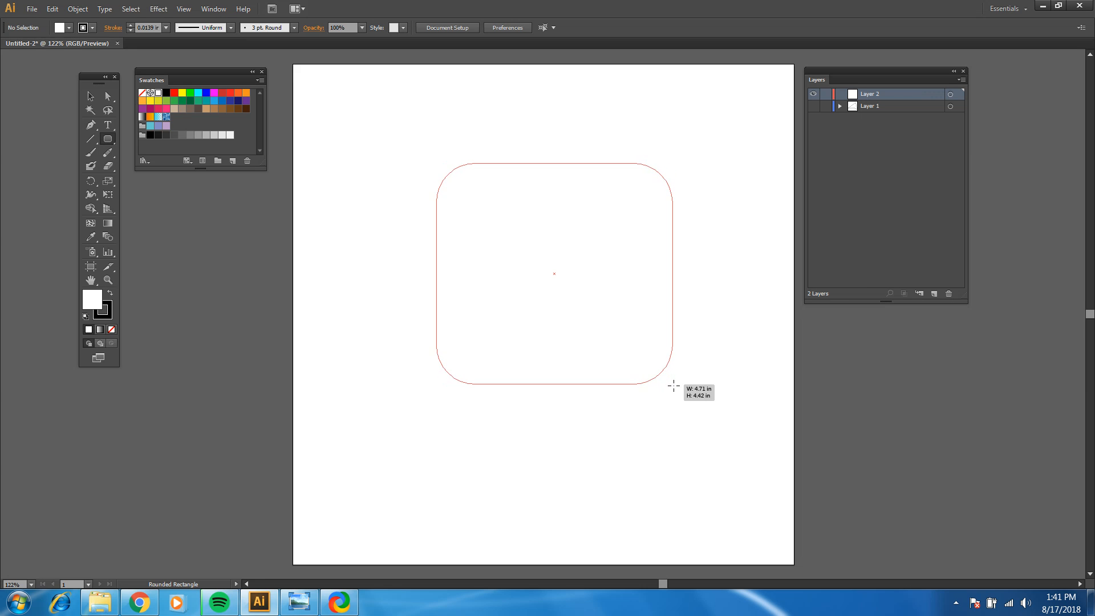
pyautogui.press('Down')
pyautogui.press('Down')
pyautogui.press('Down')
pyautogui.press('Down')
pyautogui.press('Down')
pyautogui.press('Down')
pyautogui.press('Down')
pyautogui.press('Down')
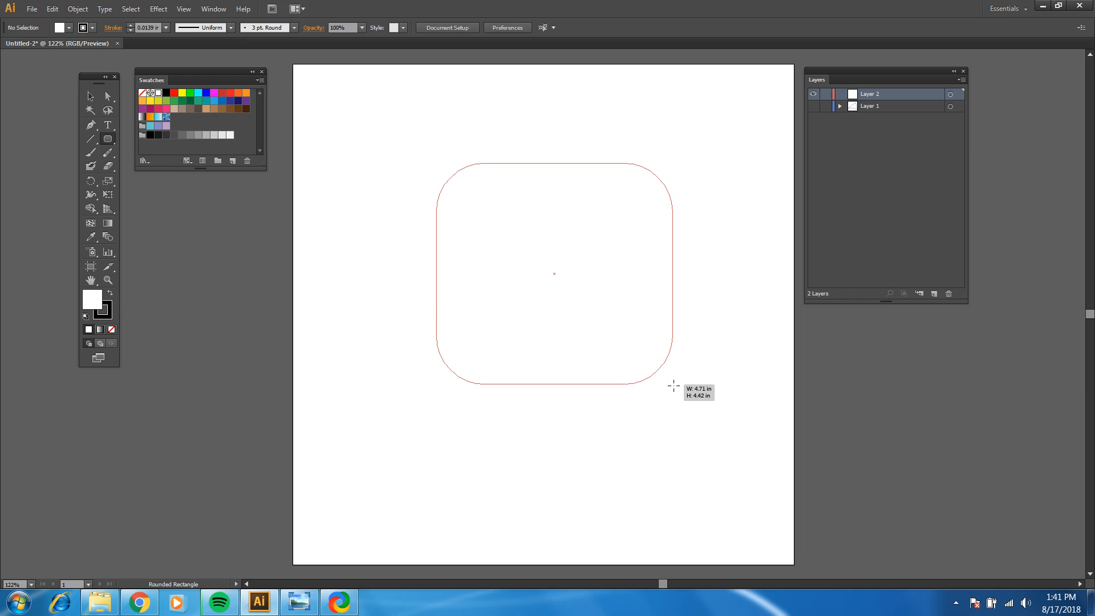
pyautogui.press('Up')
pyautogui.press('Up')
pyautogui.press('Up')
pyautogui.press('Up')
pyautogui.press('Up')
pyautogui.press('Up')
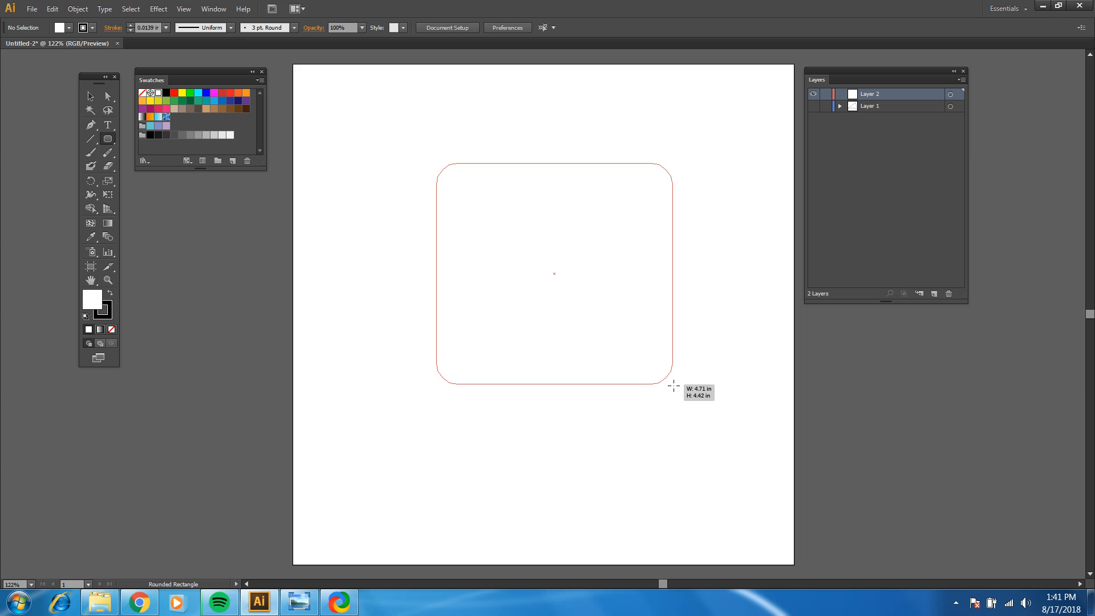
pyautogui.press('Up')
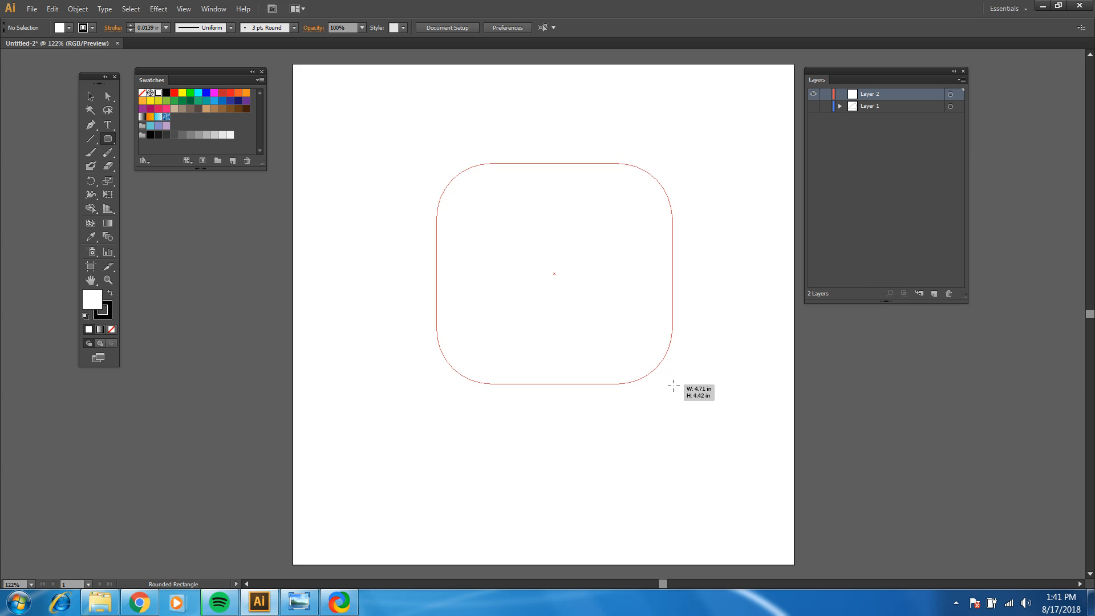
pyautogui.press('Down')
pyautogui.press('Down')
pyautogui.press('Down')
pyautogui.press('Down')
pyautogui.press('Down')
pyautogui.press('Down')
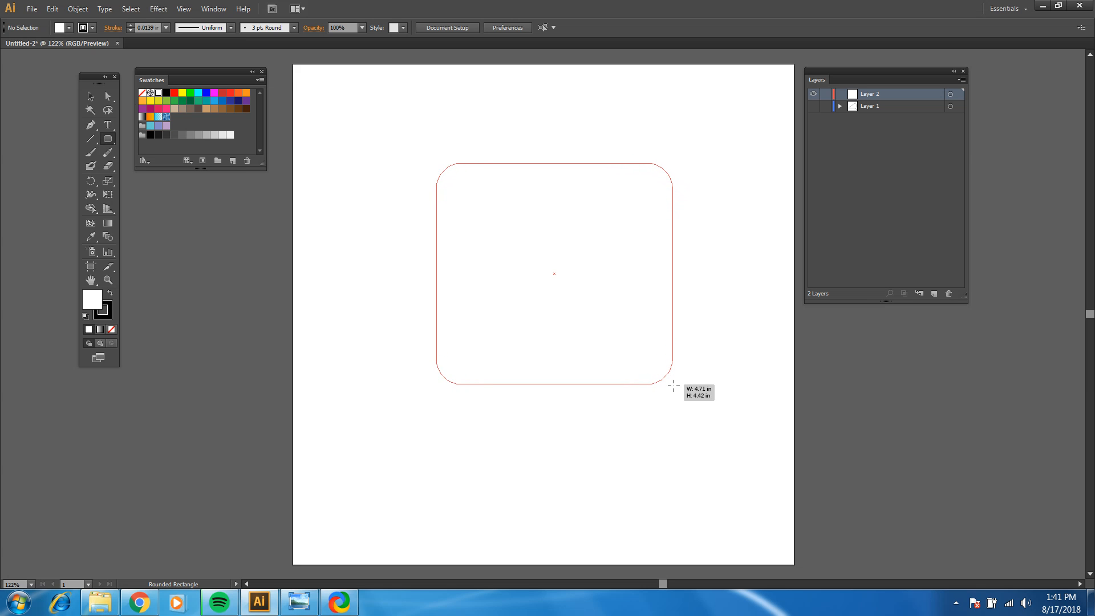
# Step: Switch the unfinished rectangle's corners between maximum rounding and the minimum radius
pyautogui.press('Left')
pyautogui.press('Right')
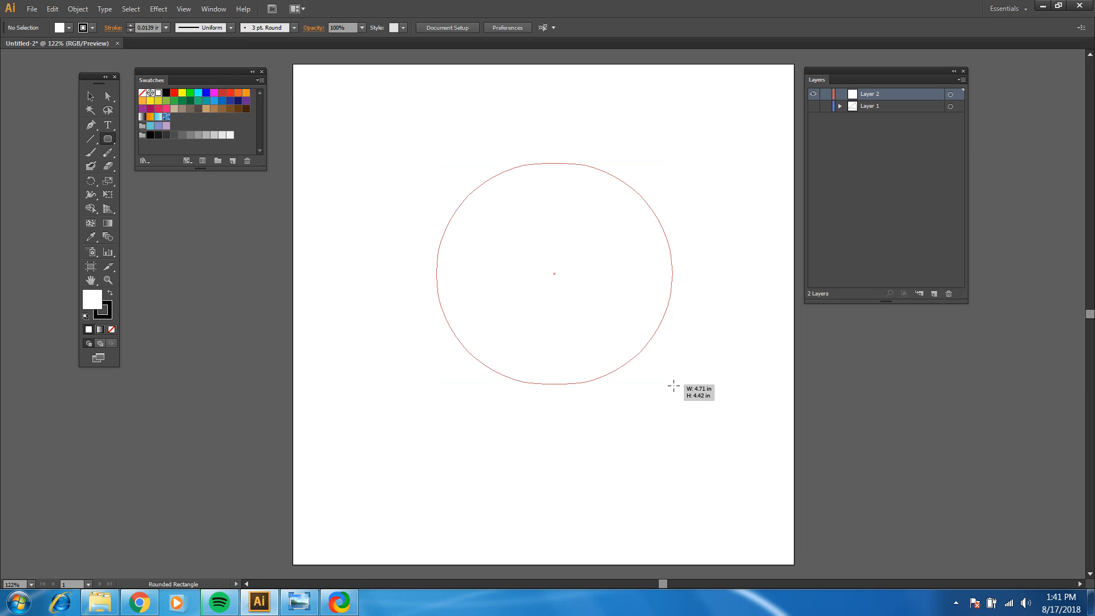
pyautogui.press('Left')
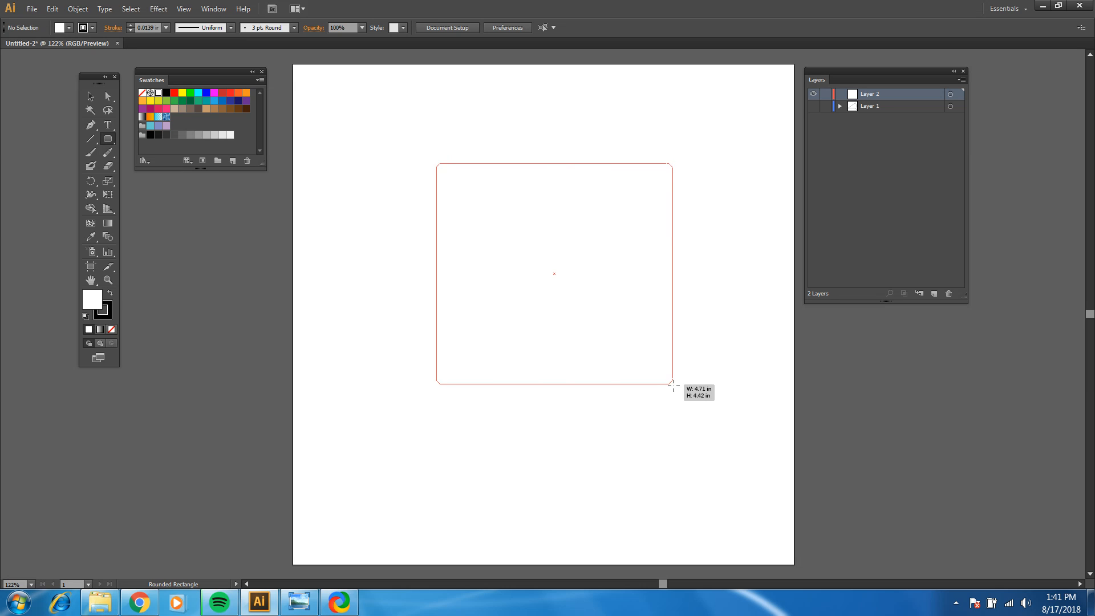
# Step: Finish the rounded rectangle at about 3.93 by 4.75 in with strongly rounded corners, and delete it
pyautogui.press('Up')
pyautogui.press('Up')
pyautogui.press('Up')
pyautogui.press('Up')
pyautogui.press('Up')
pyautogui.press('Up')
pyautogui.press('Up')
pyautogui.press('Up')
pyautogui.moveTo(673, 386); pyautogui.dragTo(634, 403)
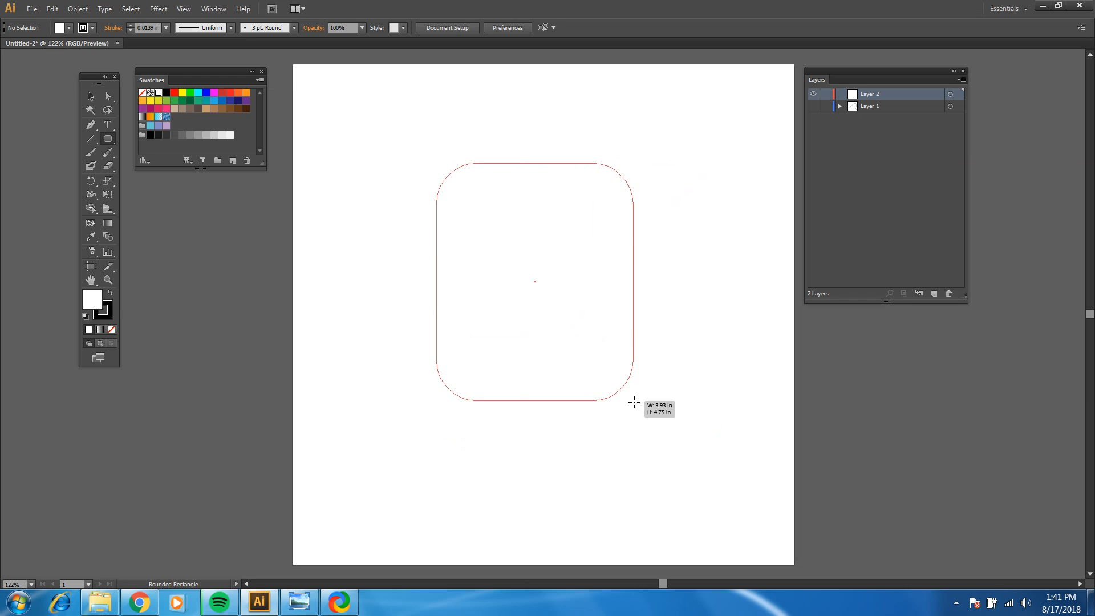
pyautogui.press('Right')
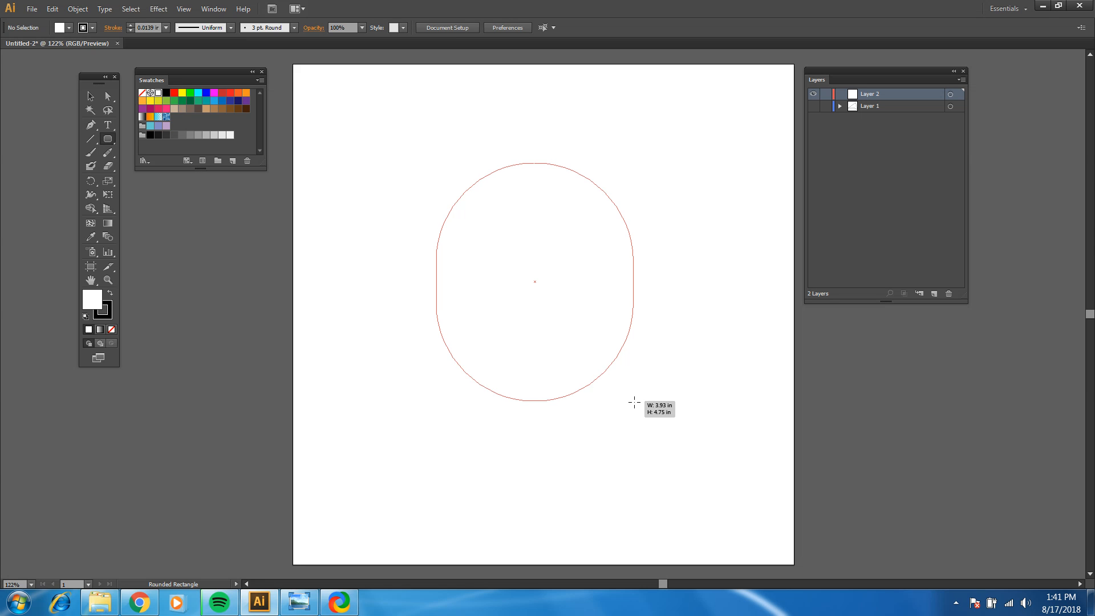
pyautogui.press('Down')
pyautogui.press('Down')
pyautogui.press('Down')
pyautogui.press('Down')
pyautogui.press('Down')
pyautogui.press('Down')
pyautogui.press('Down')
pyautogui.press('Down')
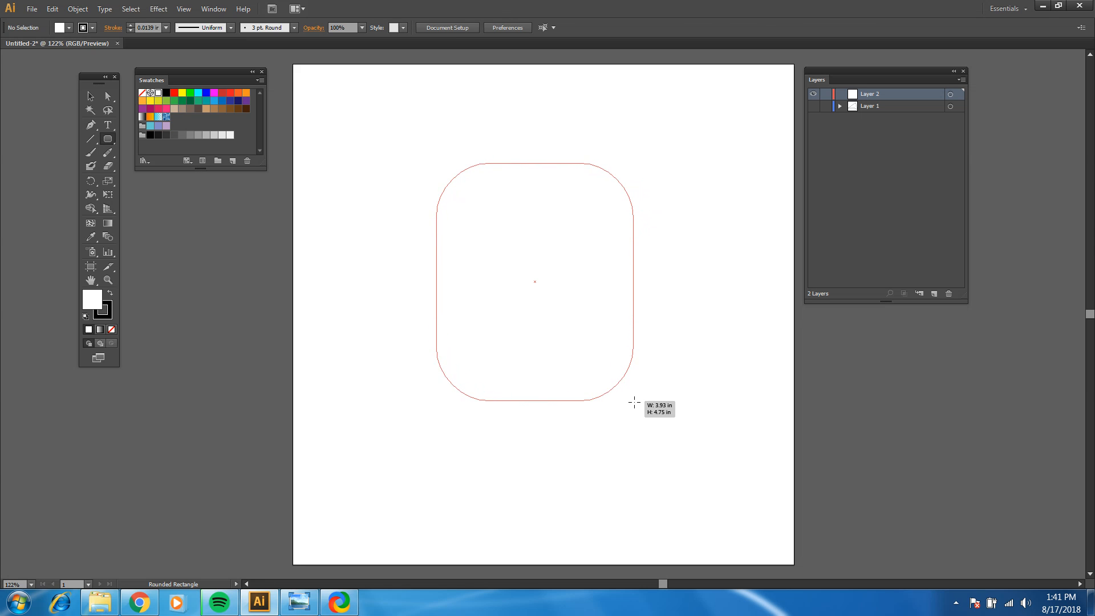
pyautogui.moveTo(634, 402); pyautogui.dragTo(633, 401)
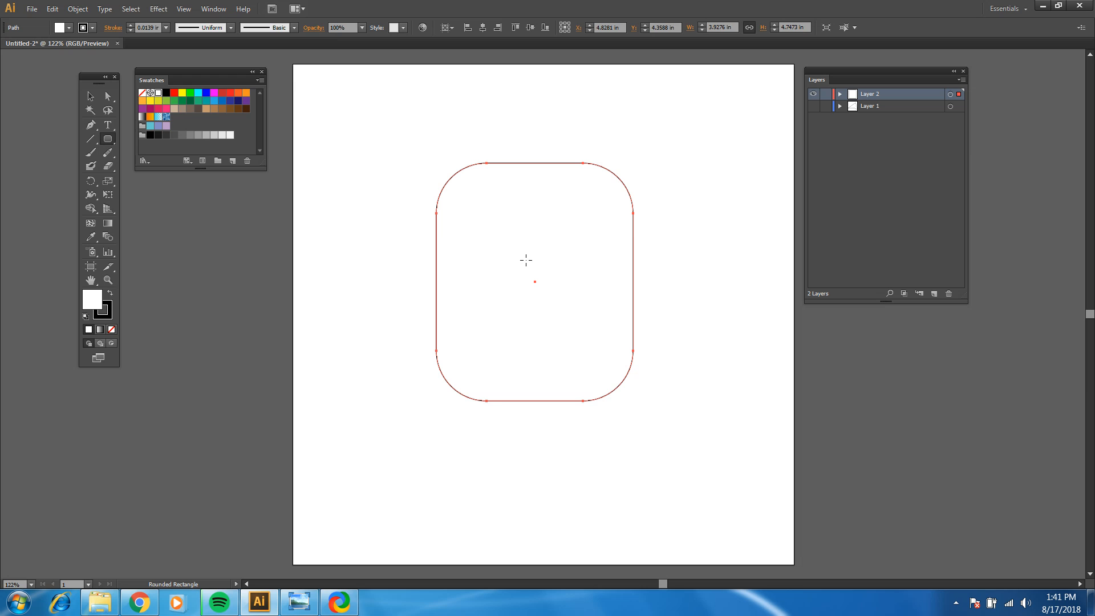
pyautogui.press('Delete')
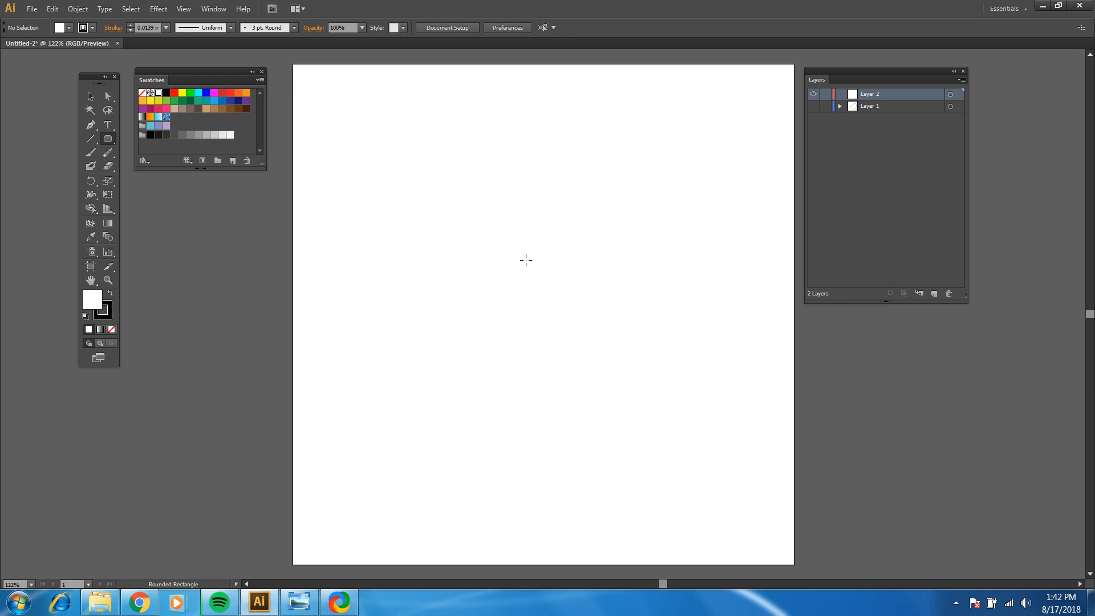
# Step: Create a rounded rectangle by exact values: width 3.5 in, height 3.5 in and corner radius 0.25 in
pyautogui.click(113, 145)
pyautogui.click(511, 209)
pyautogui.moveTo(218, 66); pyautogui.dragTo(344, 81)
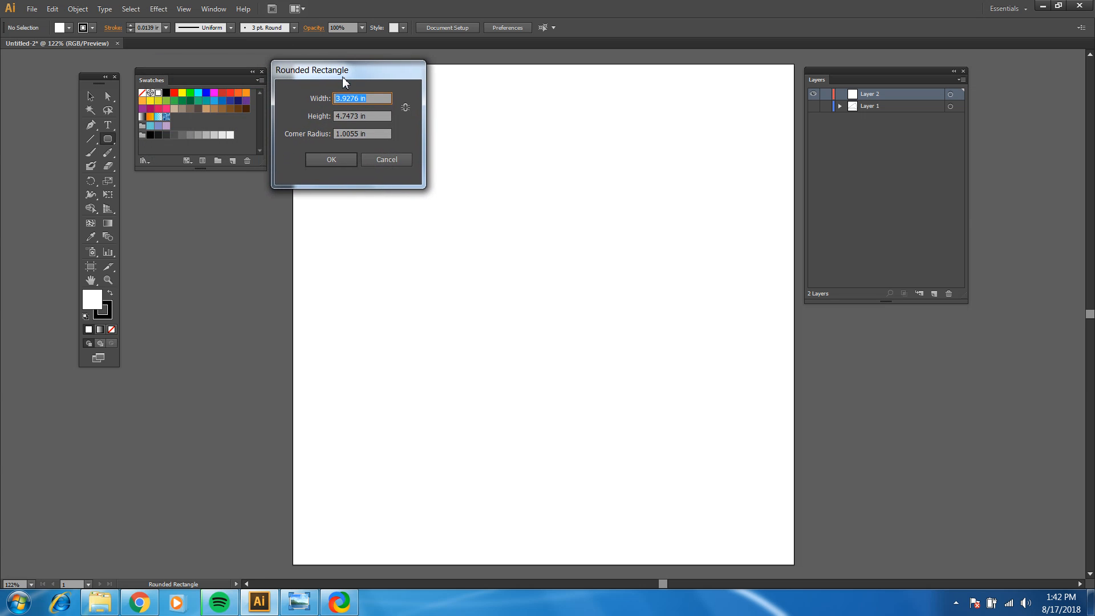
pyautogui.click(375, 135)
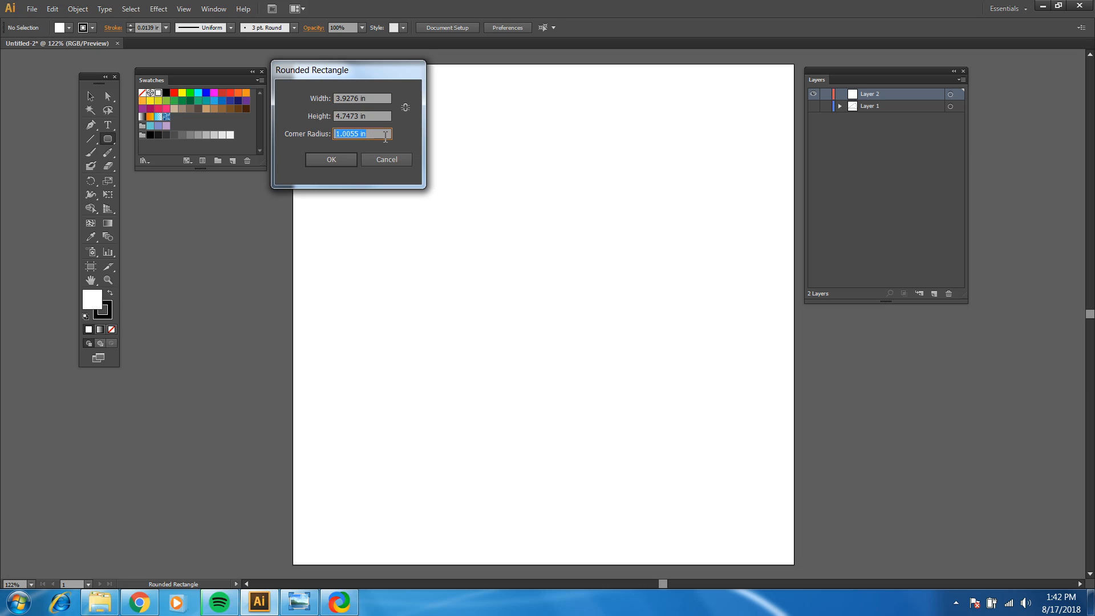
pyautogui.write('.25')
pyautogui.click(372, 117)
pyautogui.write('3.5')
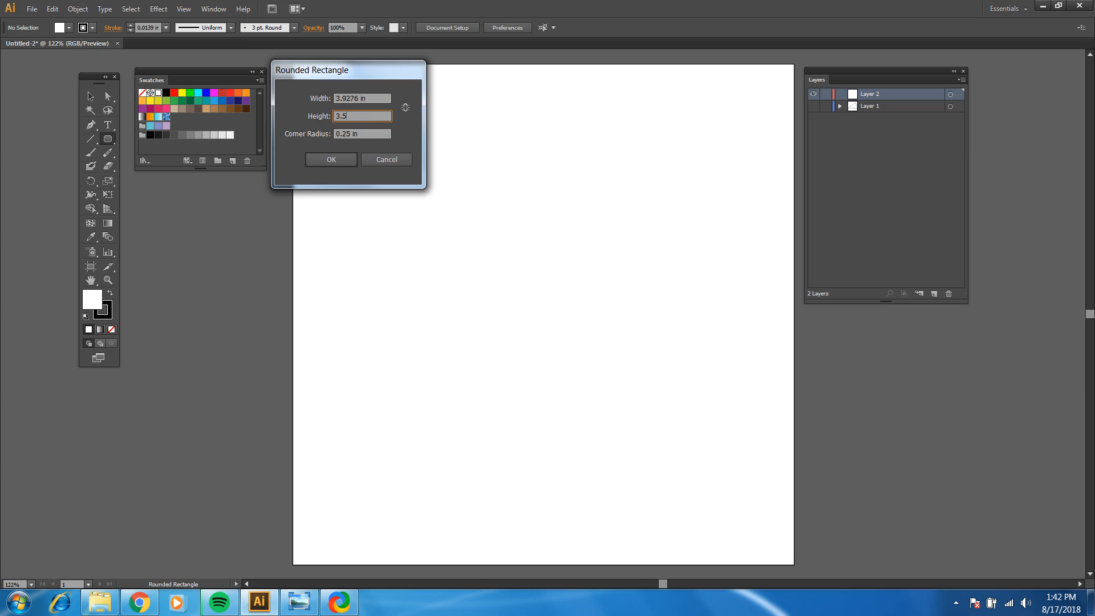
pyautogui.hotkey('shift', 'Tab')
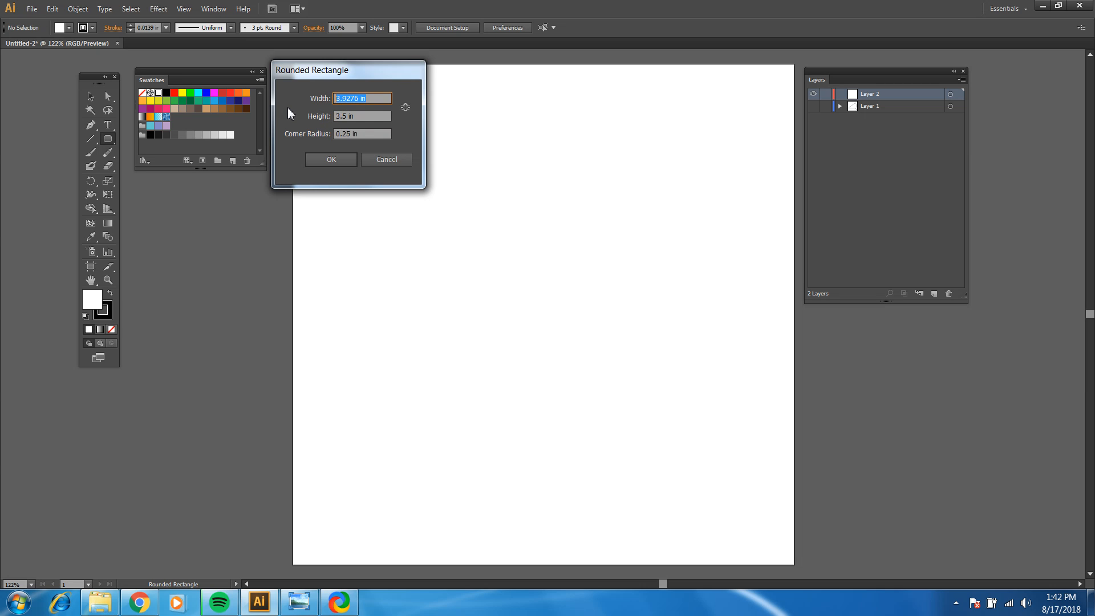
pyautogui.write('3.5')
pyautogui.click(328, 160)
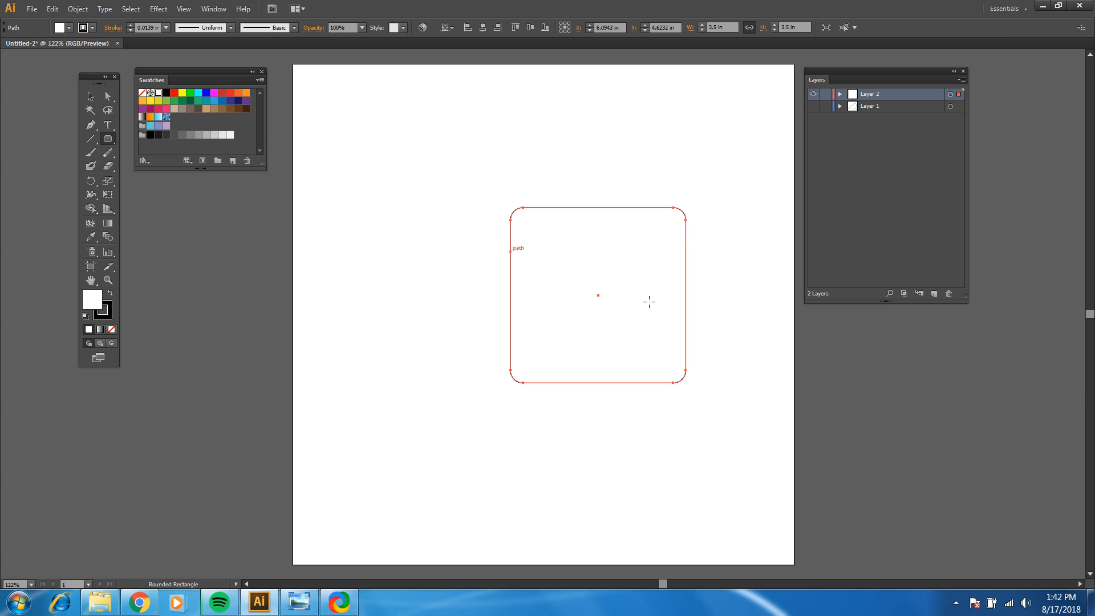
# Step: Deselect the 3.5 in rounded rectangle with the Selection tool, reselect it by its outline and delete it
pyautogui.click(91, 98)
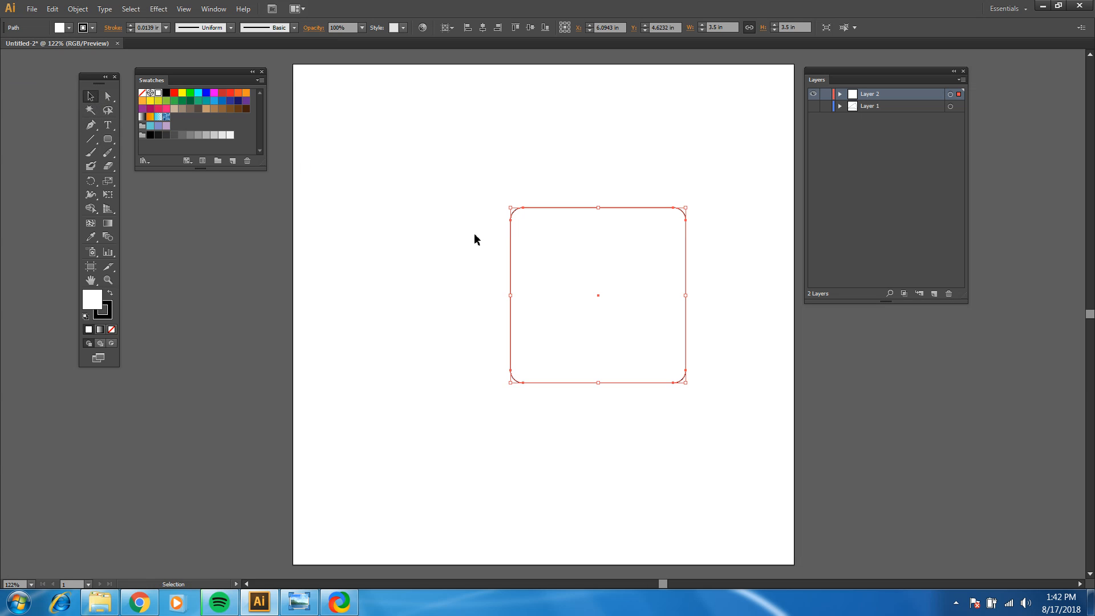
pyautogui.click(492, 170)
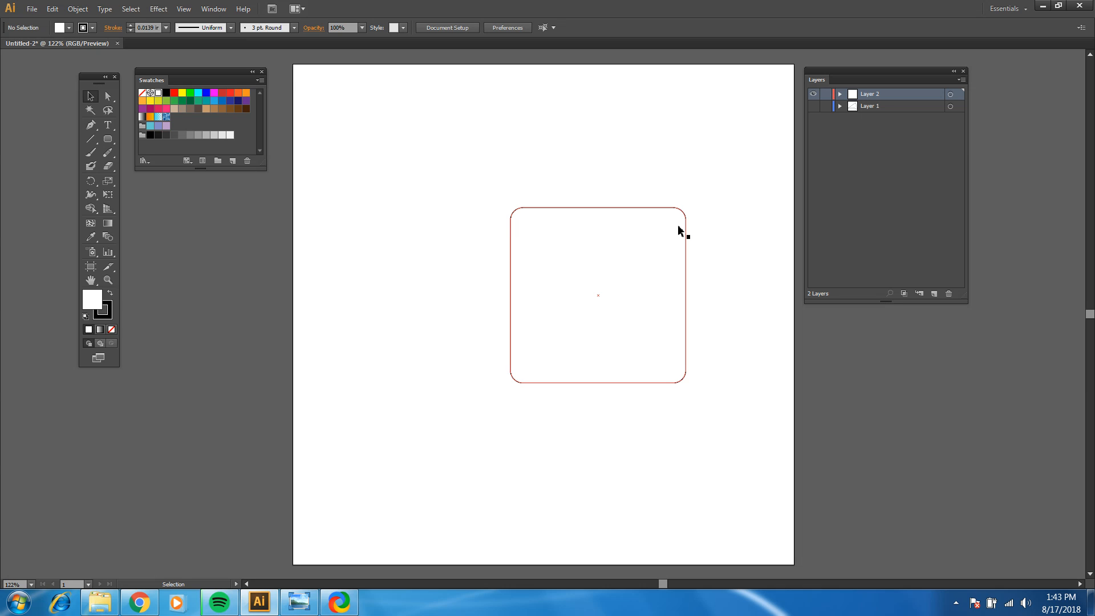
pyautogui.click(601, 209)
pyautogui.press('Delete')
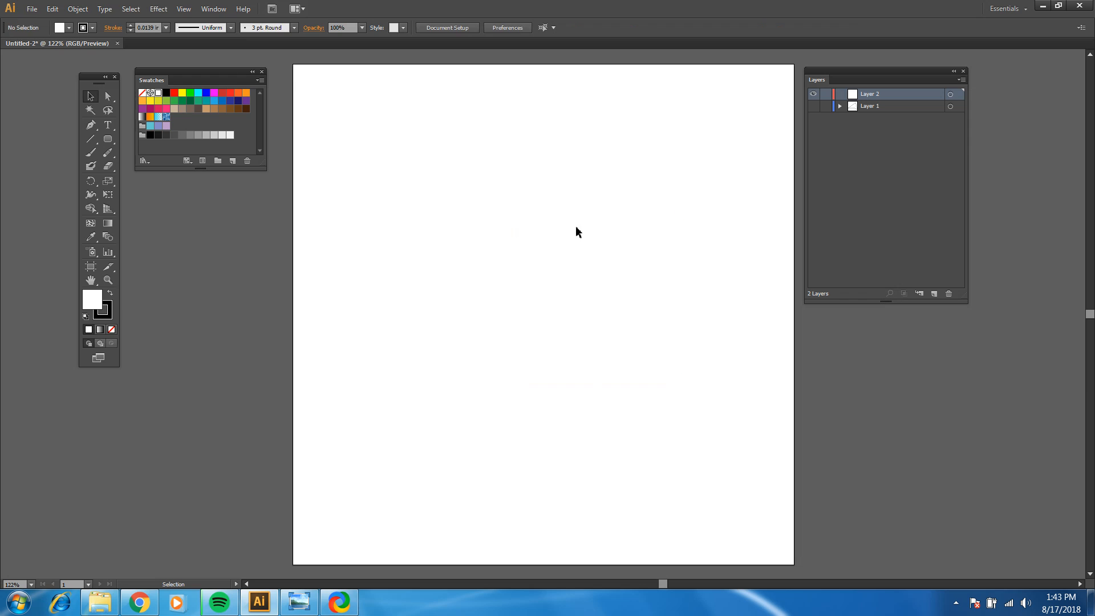
# Step: With the Ellipse tool, draw a circle about 2.81 in across near the middle of the artboard
pyautogui.click(108, 141)
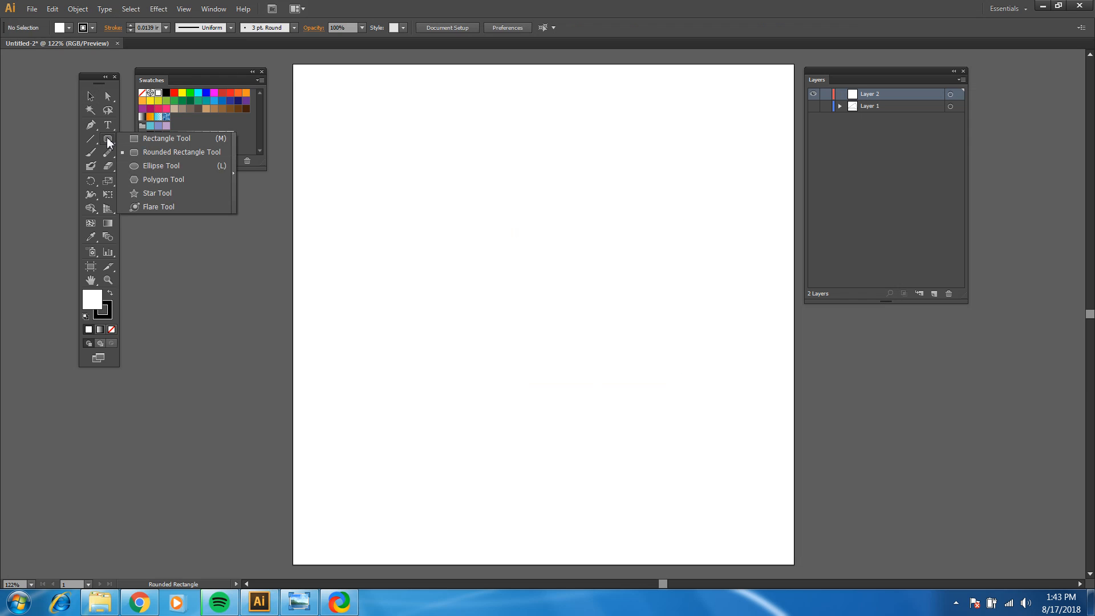
pyautogui.click(150, 166)
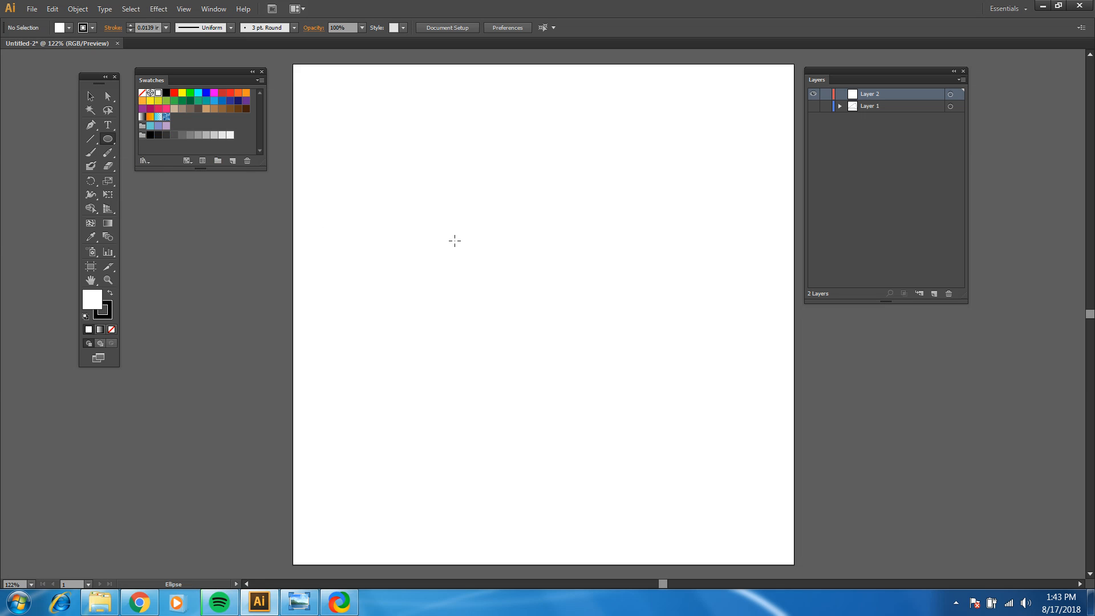
pyautogui.moveTo(446, 237); pyautogui.dragTo(586, 376)
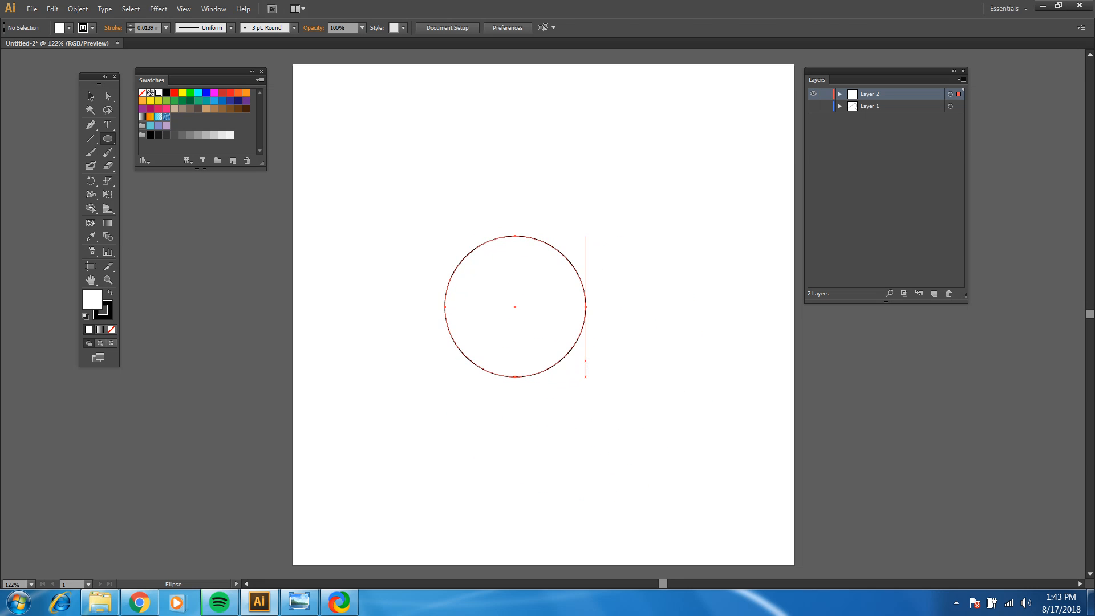
# Step: Create a second circle exactly 4 in wide and 4 in high beside the first one, and return to the Selection tool
pyautogui.click(589, 176)
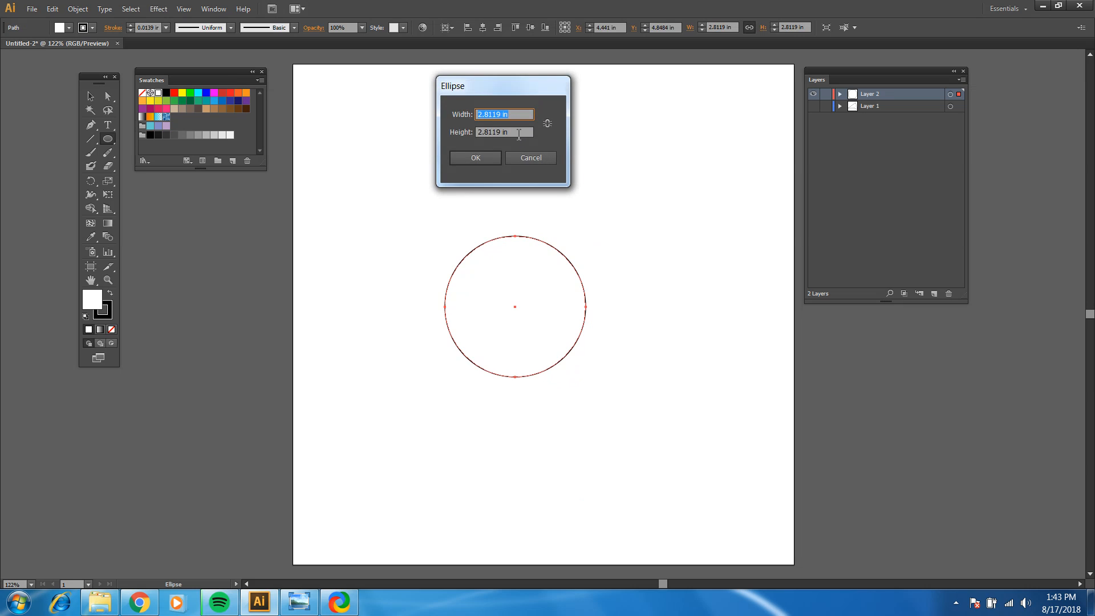
pyautogui.press('Tab')
pyautogui.write('4')
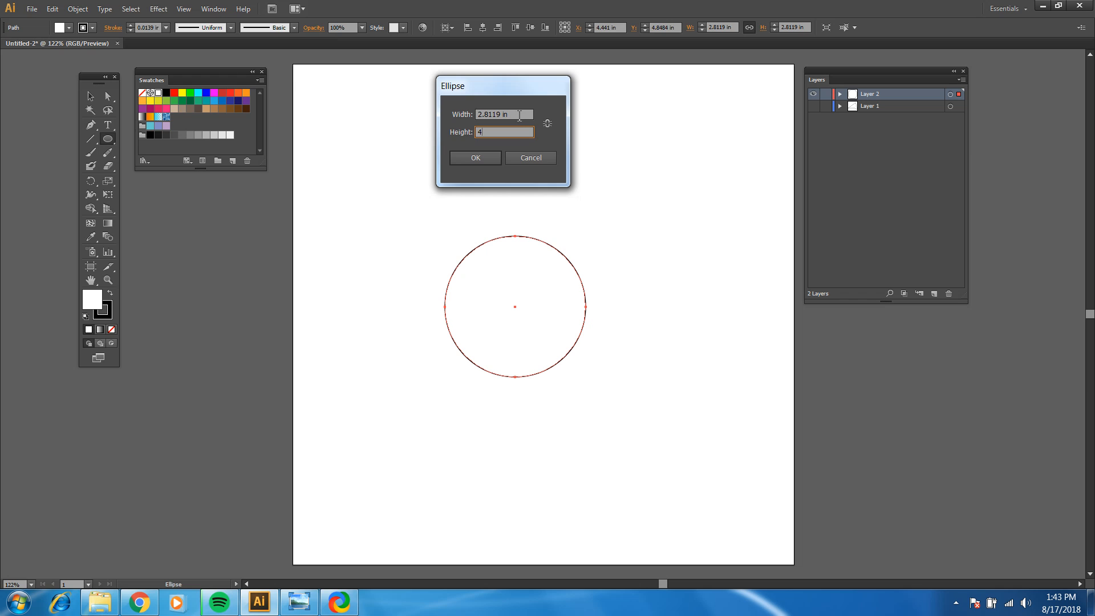
pyautogui.hotkey('shift', 'Tab')
pyautogui.write('4')
pyautogui.click(476, 157)
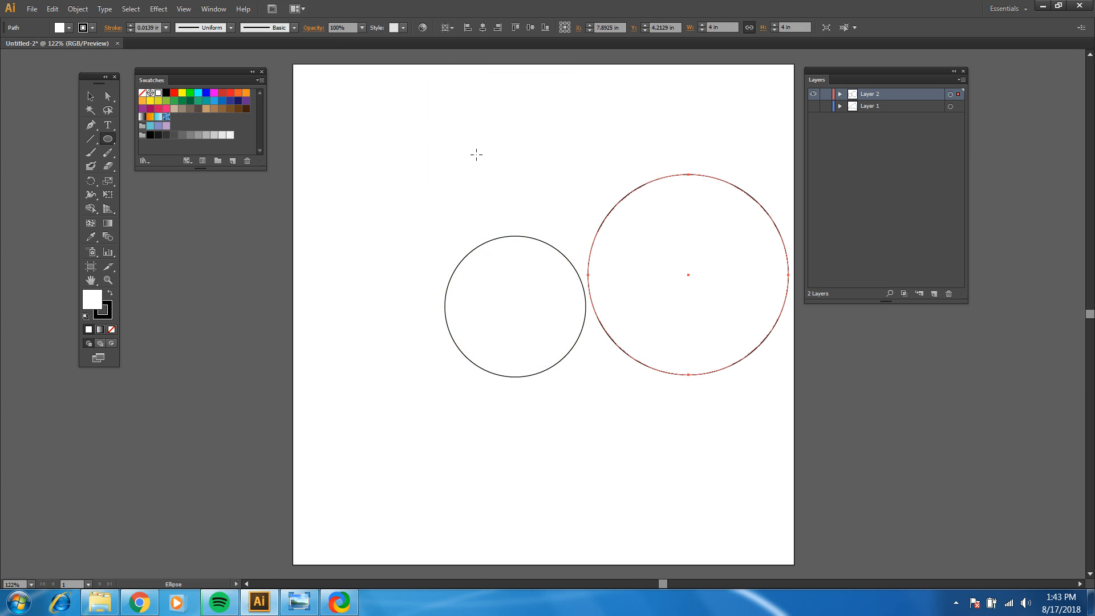
pyautogui.click(90, 96)
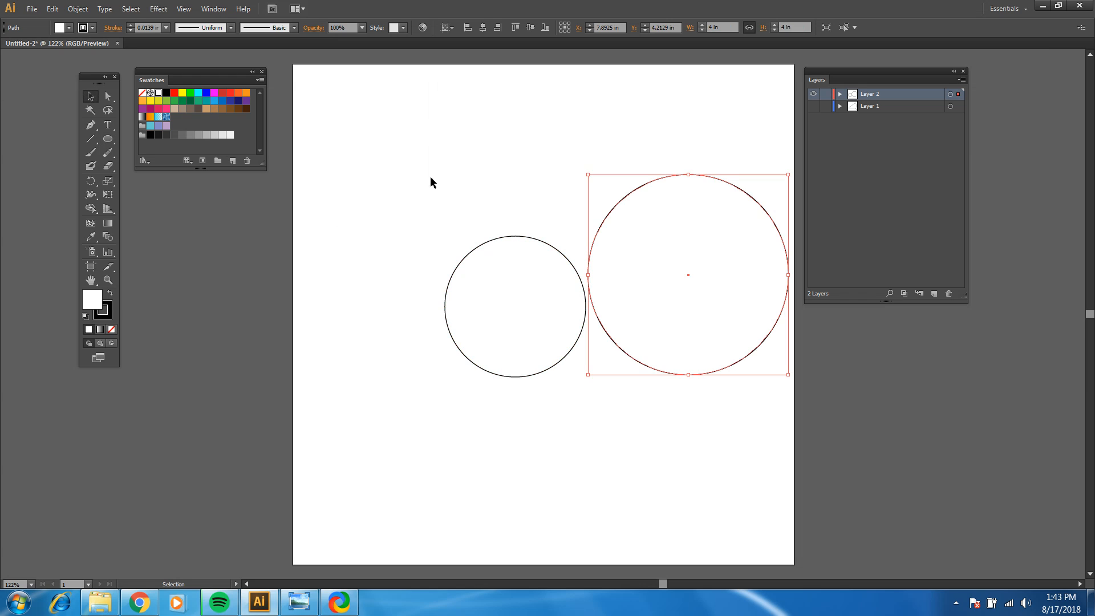
# Step: Delete both circles from the artboard and pick the Polygon tool
pyautogui.moveTo(413, 124); pyautogui.dragTo(813, 474)
pyautogui.press('Delete')
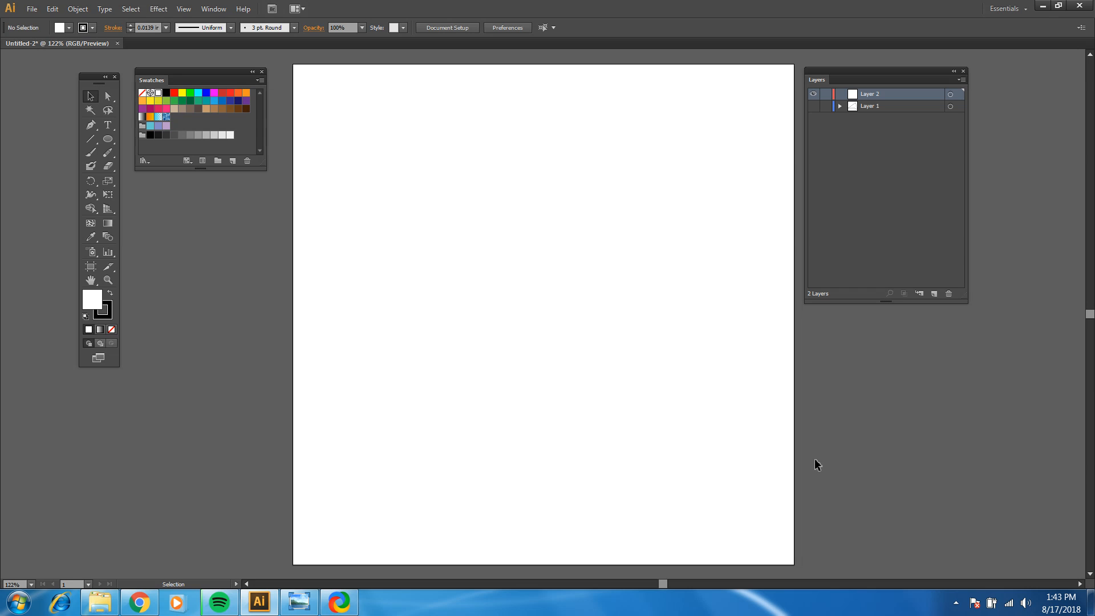
pyautogui.click(107, 139)
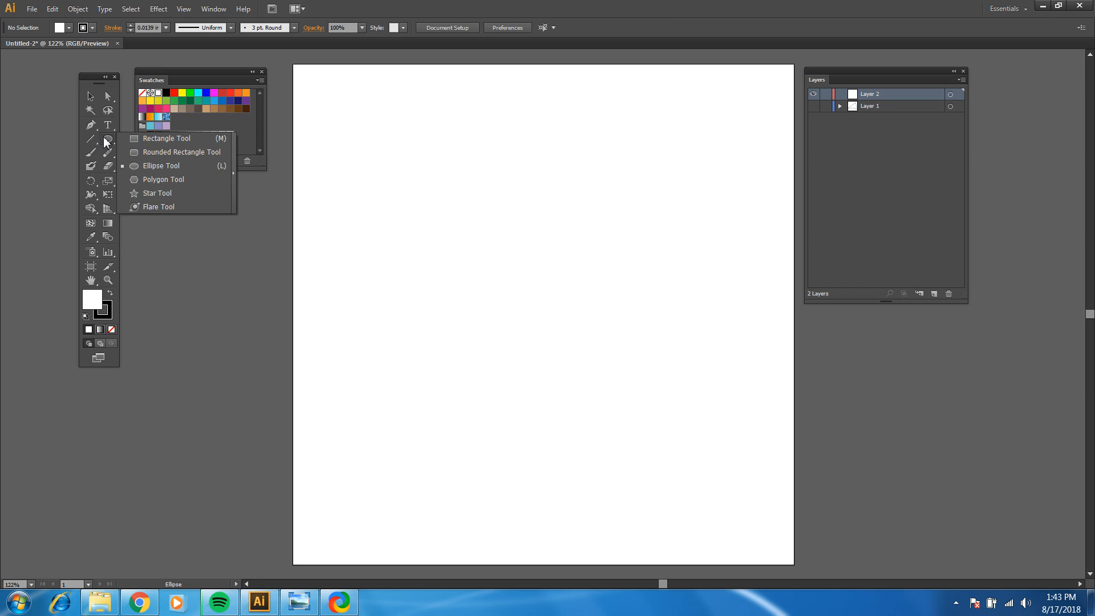
pyautogui.click(151, 183)
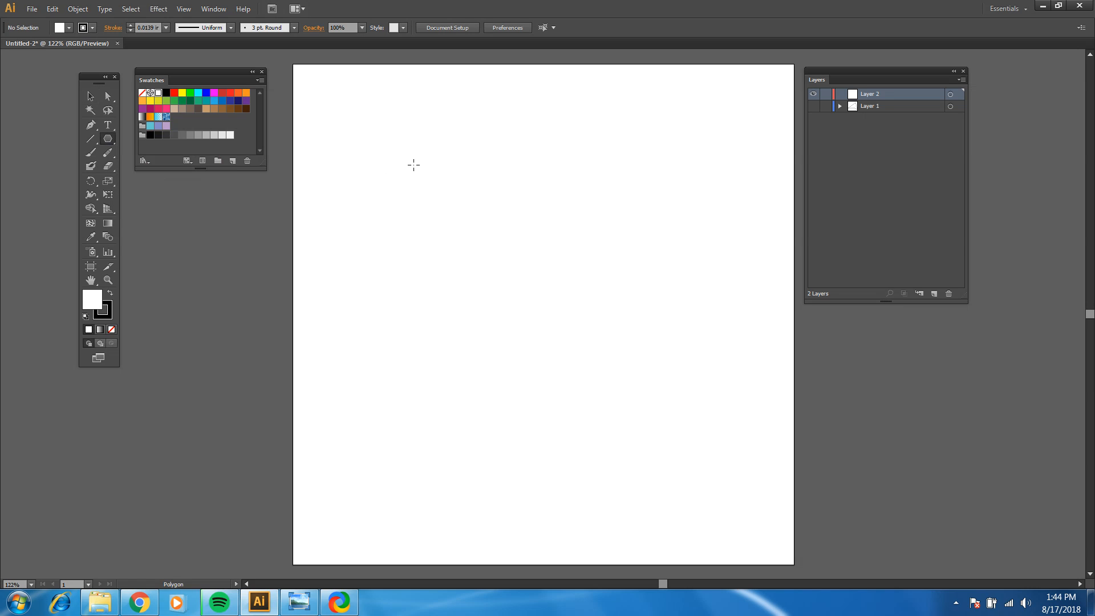
# Step: Draw a polygon in the artboard's upper-left area, varying its side count while drawing up to 184 sides so it looks like a circle
pyautogui.moveTo(414, 165); pyautogui.dragTo(461, 229)
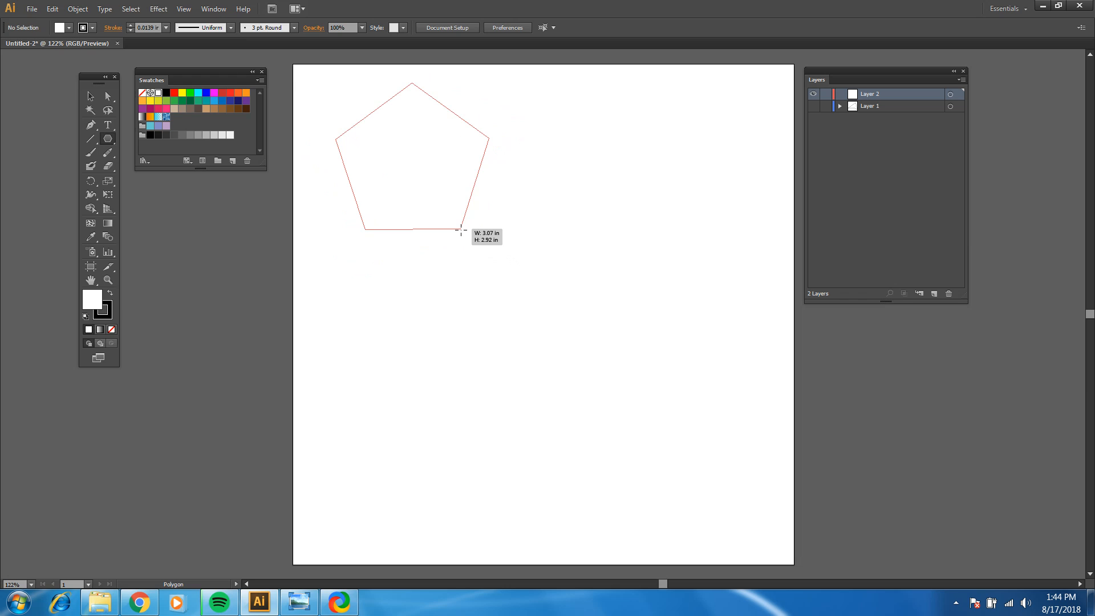
pyautogui.press('Up')
pyautogui.press('Up')
pyautogui.press('Up')
pyautogui.press('Up')
pyautogui.press('Up')
pyautogui.moveTo(461, 230); pyautogui.dragTo(480, 211)
pyautogui.press('Down')
pyautogui.press('Down')
pyautogui.press('Down')
pyautogui.press('Down')
pyautogui.press('Down')
pyautogui.press('Down')
pyautogui.press('Down')
pyautogui.press('Up')
pyautogui.press('Up')
pyautogui.press('Up')
pyautogui.press('Up')
pyautogui.press('Up')
pyautogui.press('Up')
pyautogui.moveTo(481, 211)
pyautogui.mouseDown()
pyautogui.moveTo(488, 226)
pyautogui.moveTo(473, 216)
pyautogui.mouseUp()
pyautogui.press('Up')
pyautogui.press('Up')
pyautogui.press('Up')
pyautogui.press('Up')
pyautogui.press('Up')
pyautogui.press('Up')
pyautogui.press('Up')
pyautogui.press('Up')
pyautogui.press('Up')
pyautogui.press('Up')
pyautogui.press('Up')
pyautogui.press('Up')
pyautogui.press('Up')
pyautogui.press('Up')
pyautogui.press('Up')
pyautogui.press('Up')
pyautogui.press('Up')
pyautogui.press('Up')
pyautogui.press('Up')
pyautogui.press('Up')
pyautogui.press('Up')
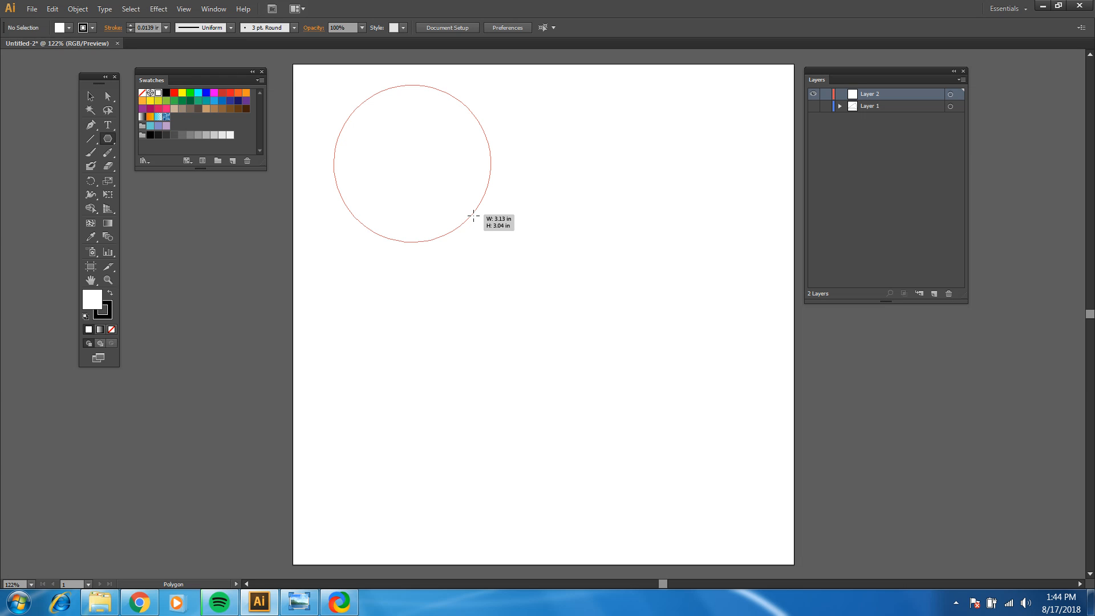
pyautogui.moveTo(473, 215); pyautogui.dragTo(469, 213)
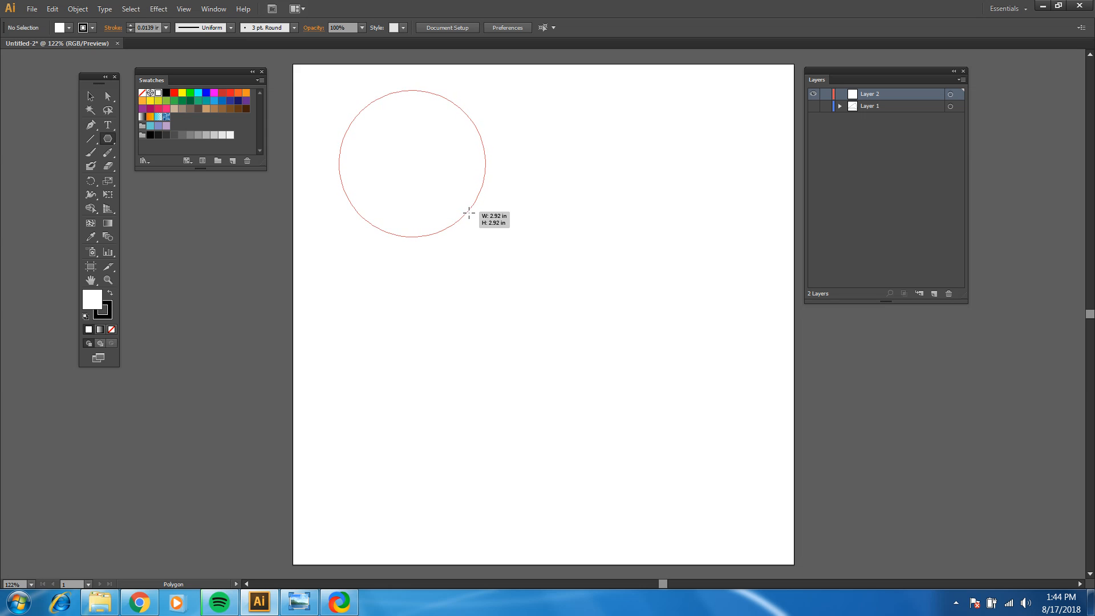
pyautogui.moveTo(469, 213); pyautogui.dragTo(464, 204)
# Step: Create a polygon by exact values near the middle of the artboard: radius 1 in and 5 sides
pyautogui.moveTo(543, 319); pyautogui.dragTo(544, 322)
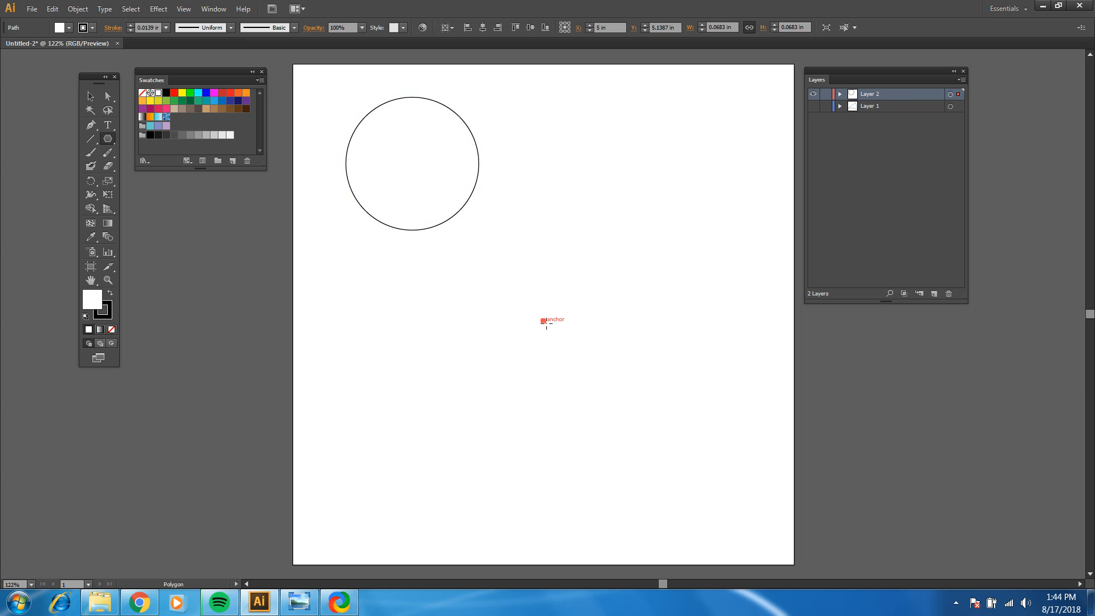
pyautogui.click(579, 267)
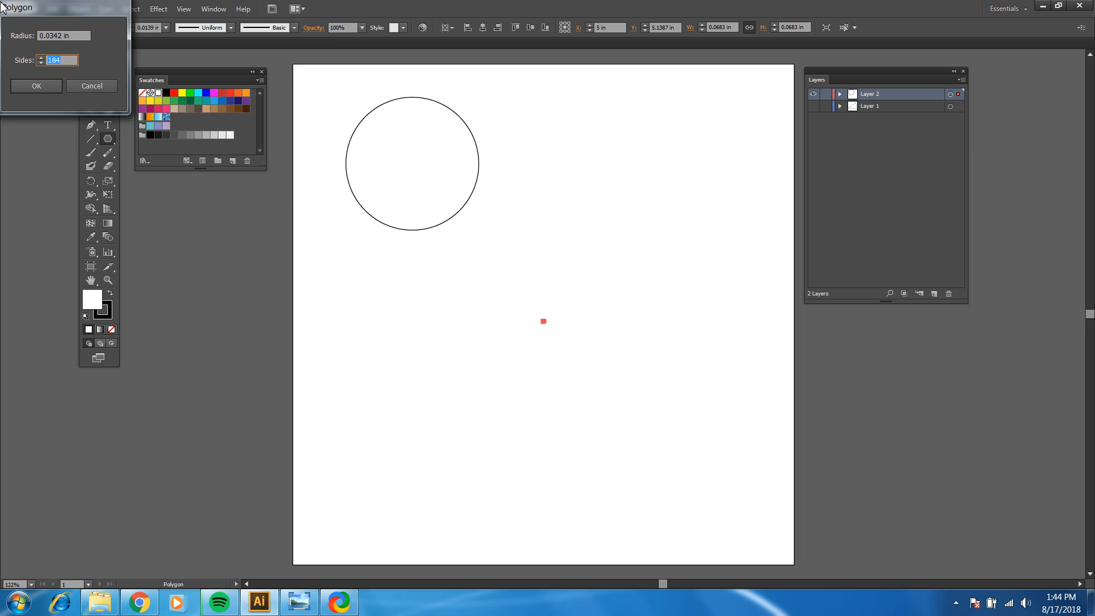
pyautogui.moveTo(41, 15); pyautogui.dragTo(554, 107)
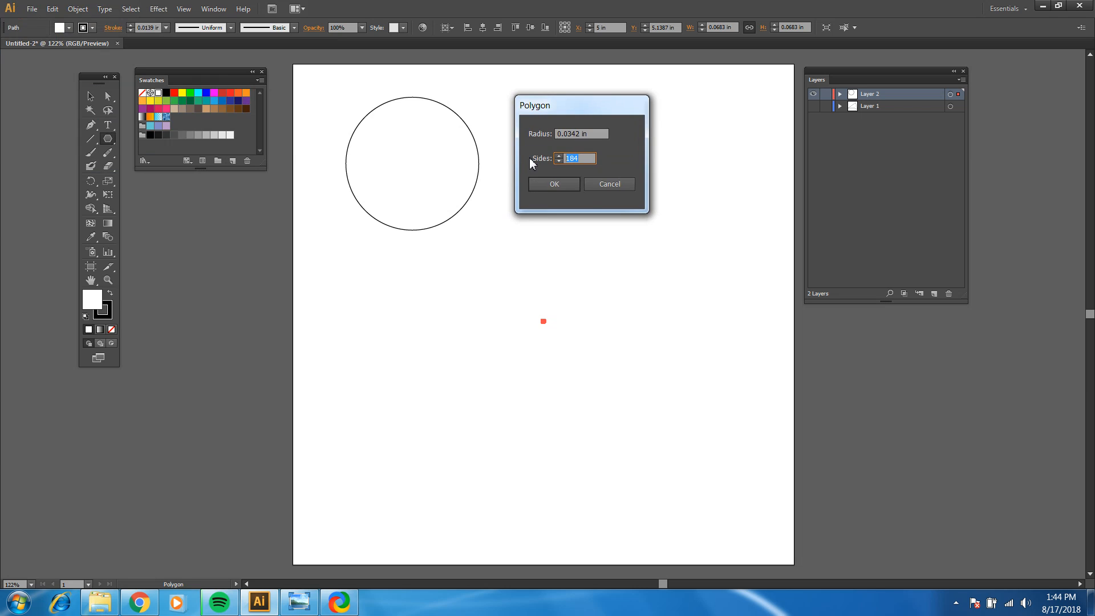
pyautogui.write('5')
pyautogui.click(605, 136)
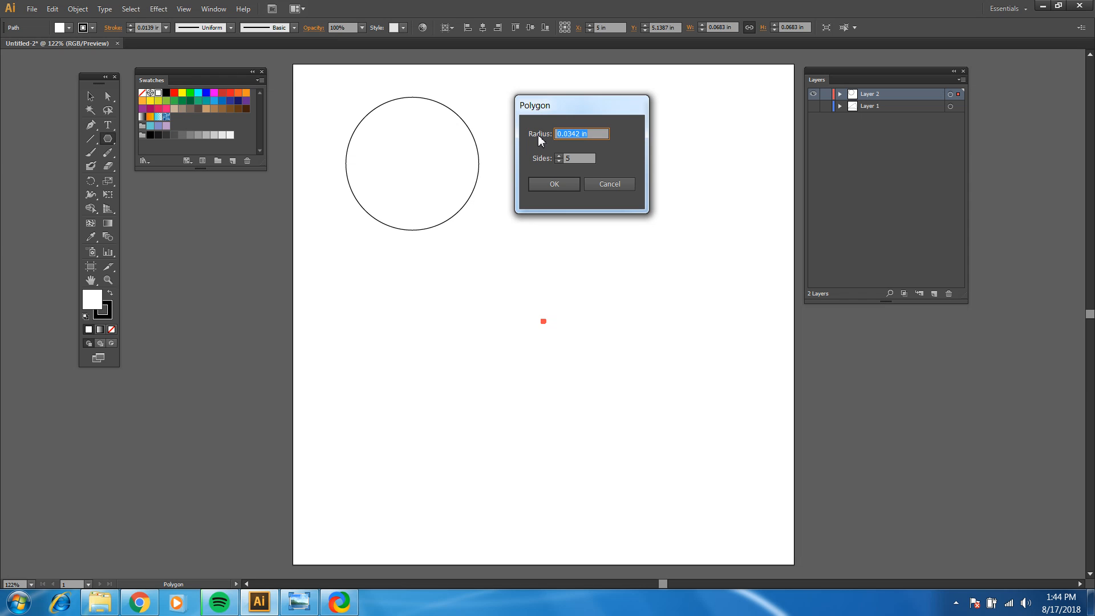
pyautogui.write('1')
pyautogui.click(553, 183)
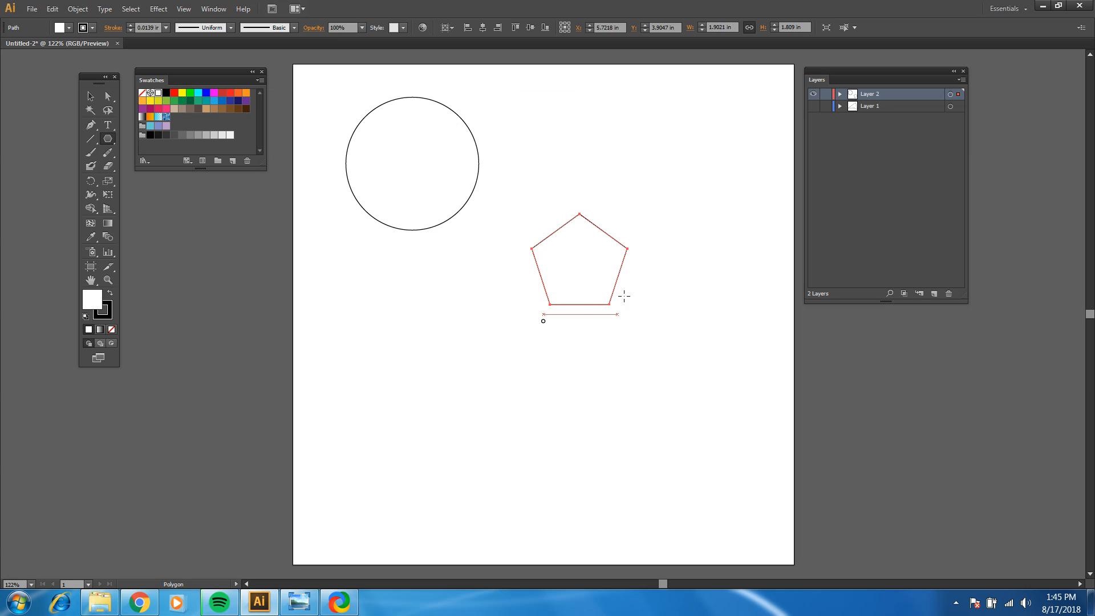
# Step: Select all the polygons on the artboard with the Selection tool and delete them
pyautogui.press('v')
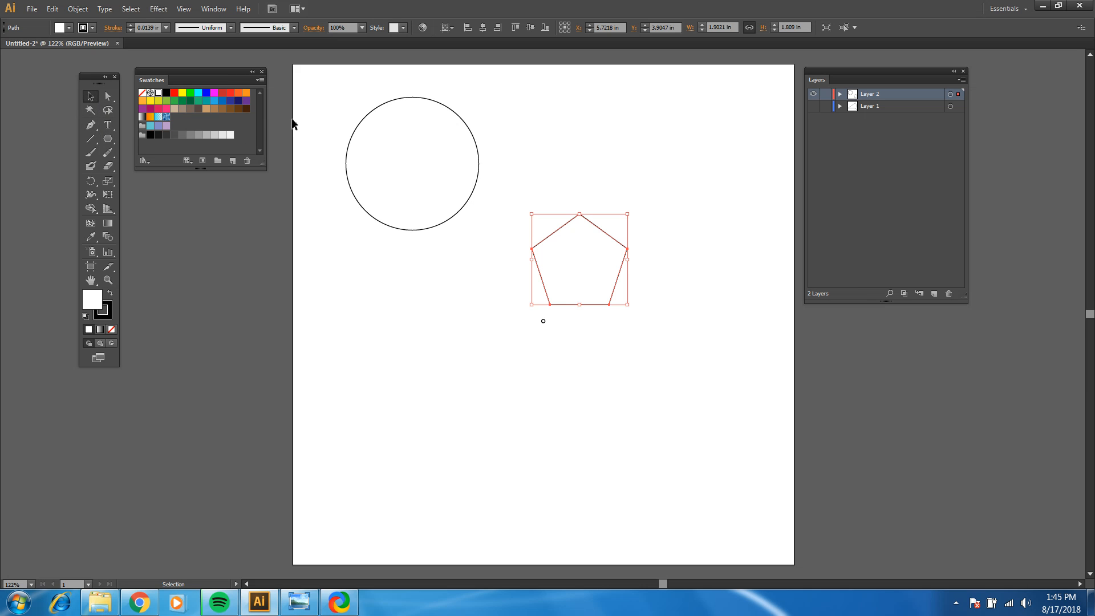
pyautogui.moveTo(313, 74)
pyautogui.mouseDown()
pyautogui.moveTo(572, 393)
pyautogui.moveTo(672, 407)
pyautogui.mouseUp()
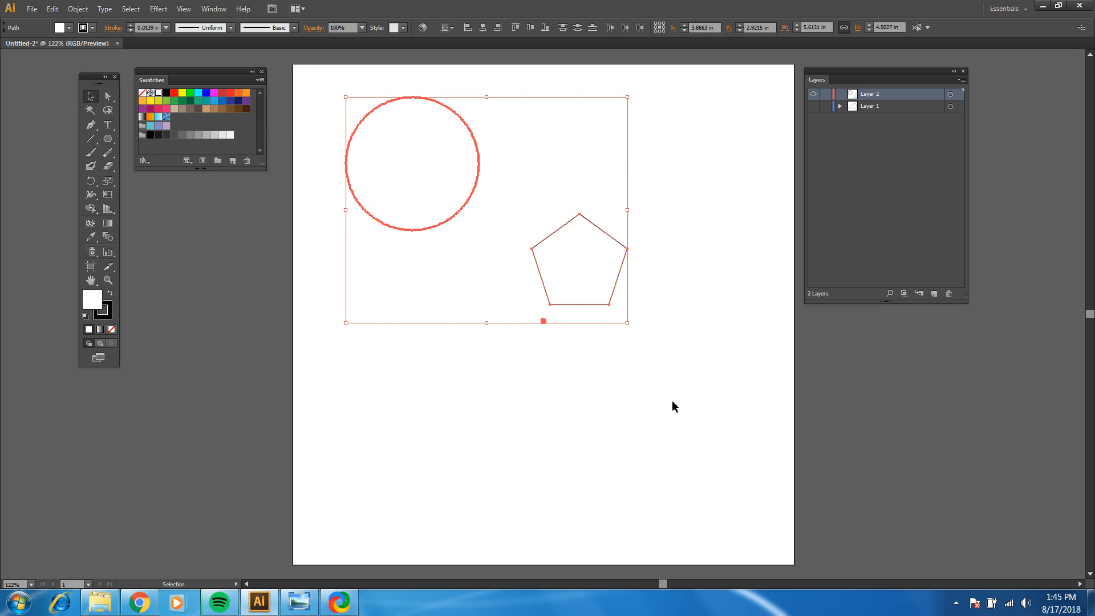
pyautogui.press('Delete')
pyautogui.press('b')
# Step: With the Star tool, draw a 16-pointed star about 6 in across near the middle of the artboard, and deselect it
pyautogui.moveTo(108, 138); pyautogui.dragTo(135, 194)
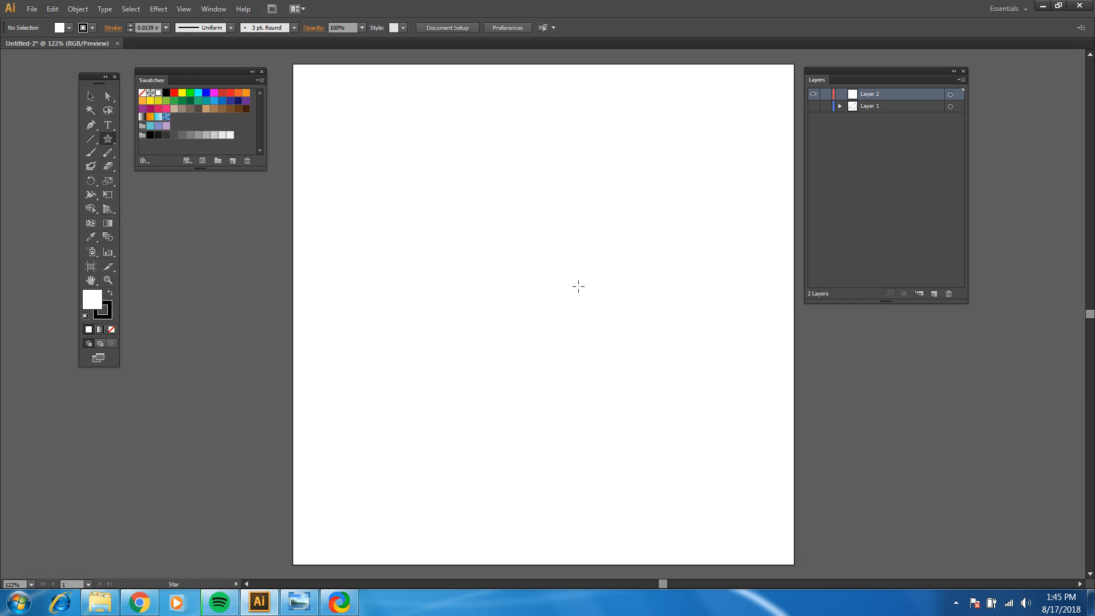
pyautogui.moveTo(534, 274); pyautogui.dragTo(653, 350)
pyautogui.press('Down')
pyautogui.press('Down')
pyautogui.press('Down')
pyautogui.press('Up')
pyautogui.press('Up')
pyautogui.press('Up')
pyautogui.press('Up')
pyautogui.press('Up')
pyautogui.press('Up')
pyautogui.press('Up')
pyautogui.press('Up')
pyautogui.press('Up')
pyautogui.press('Up')
pyautogui.press('Up')
pyautogui.press('Up')
pyautogui.press('Up')
pyautogui.press('Up')
pyautogui.press('Up')
pyautogui.press('Up')
pyautogui.press('Up')
pyautogui.press('Up')
pyautogui.press('Down')
pyautogui.press('Down')
pyautogui.press('Down')
pyautogui.press('Down')
pyautogui.press('Down')
pyautogui.press('Down')
pyautogui.press('Down')
pyautogui.press('Down')
pyautogui.press('Down')
pyautogui.press('Down')
pyautogui.press('Down')
pyautogui.press('Down')
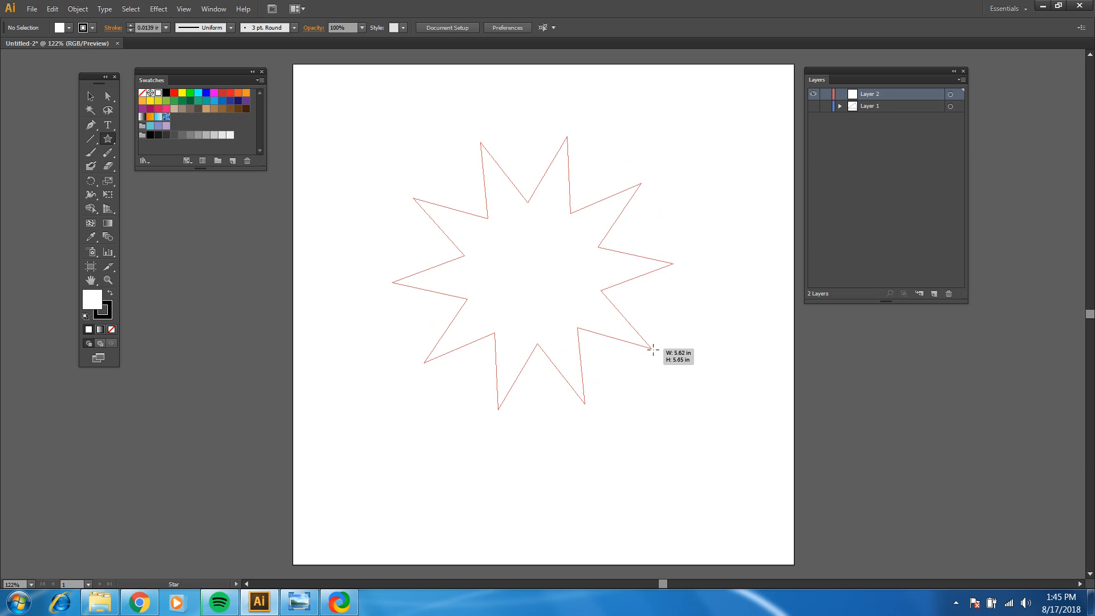
pyautogui.press('Up')
pyautogui.moveTo(653, 350); pyautogui.dragTo(667, 336)
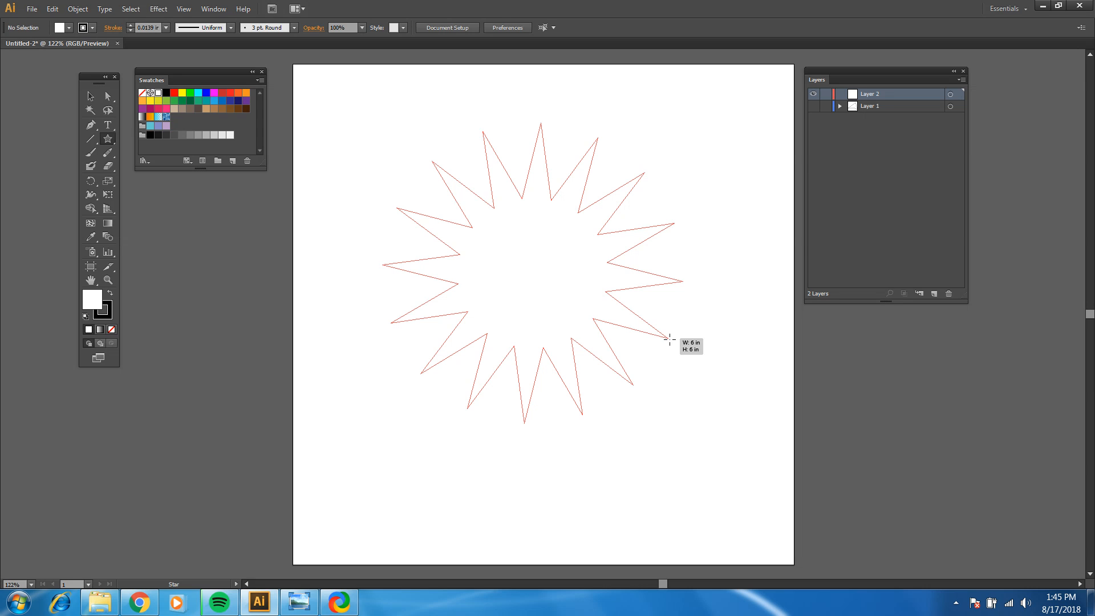
pyautogui.moveTo(669, 339); pyautogui.dragTo(670, 340)
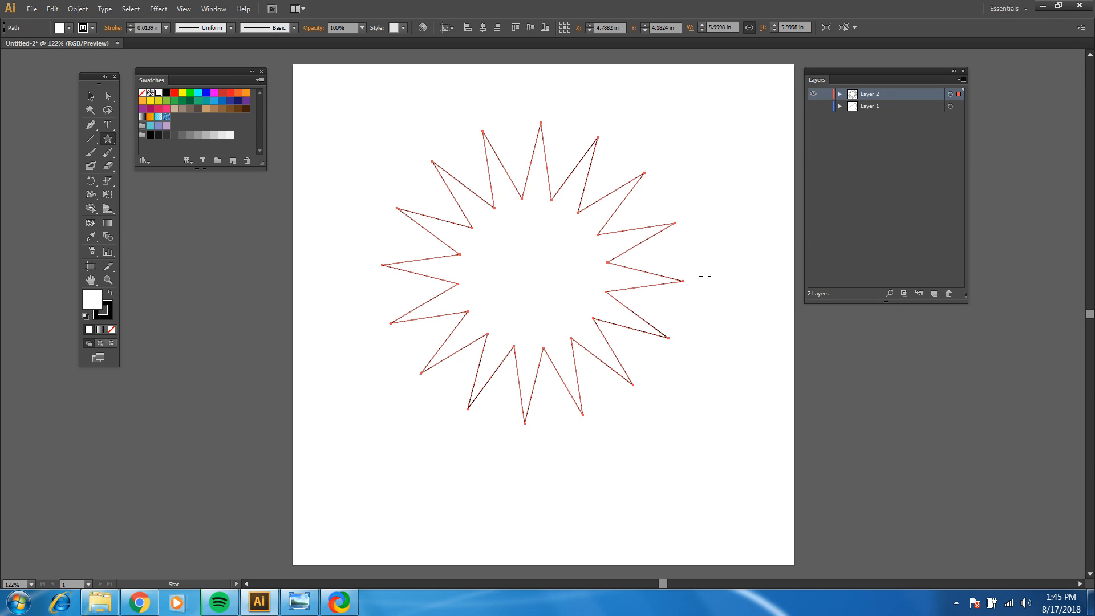
pyautogui.click(90, 96)
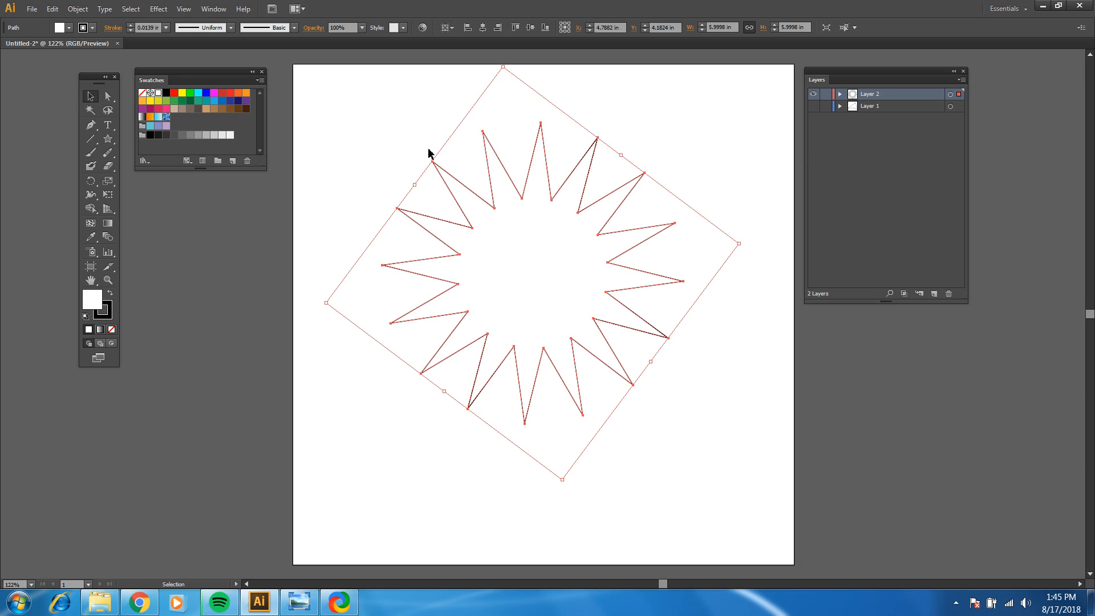
pyautogui.click(262, 241)
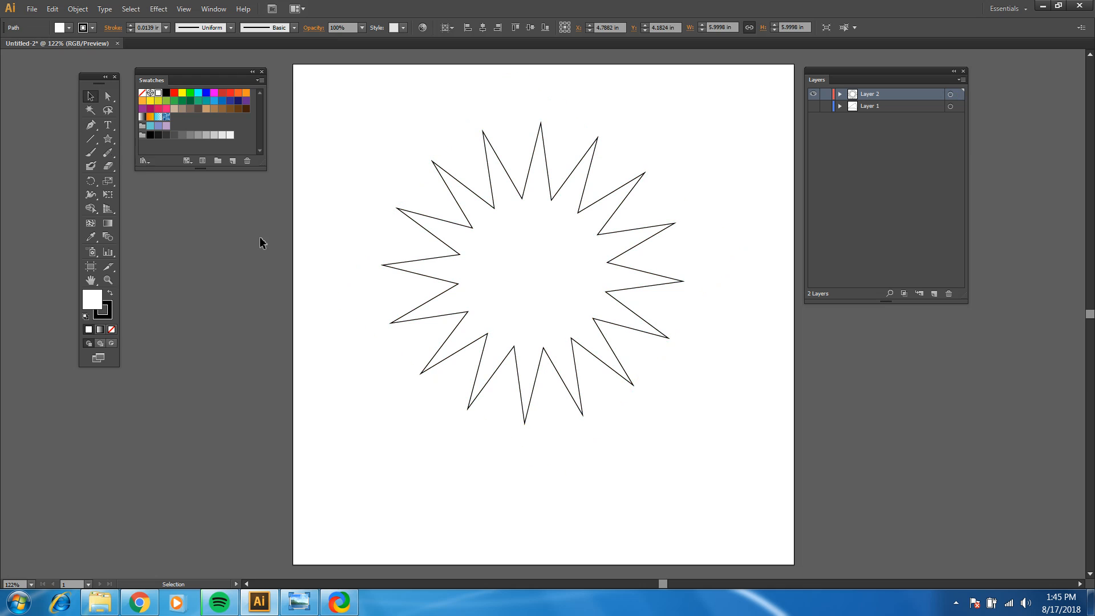
pyautogui.click(112, 140)
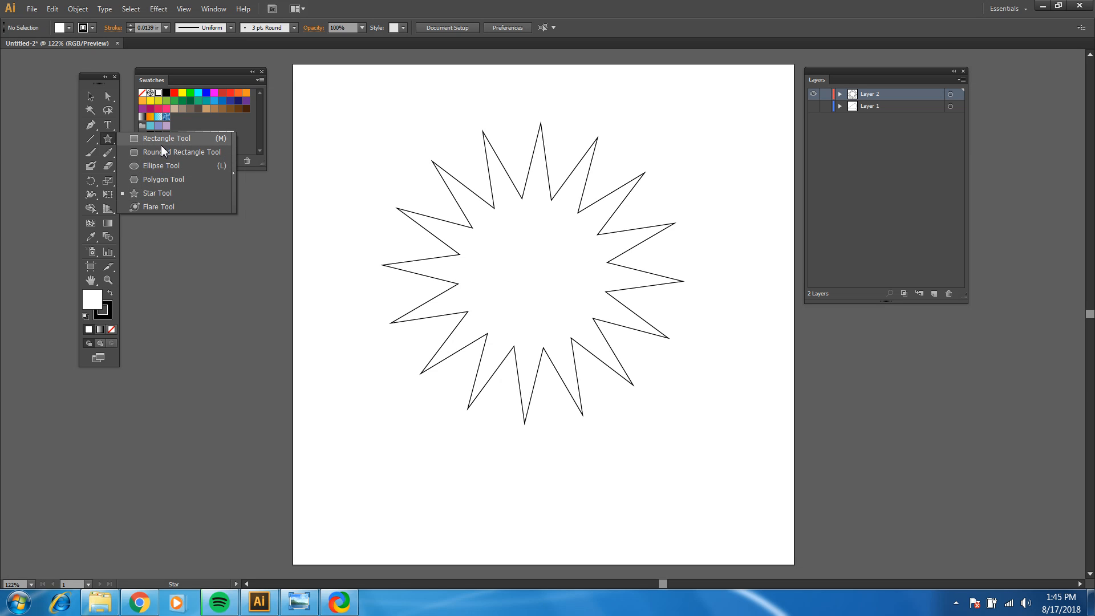
pyautogui.click(107, 142)
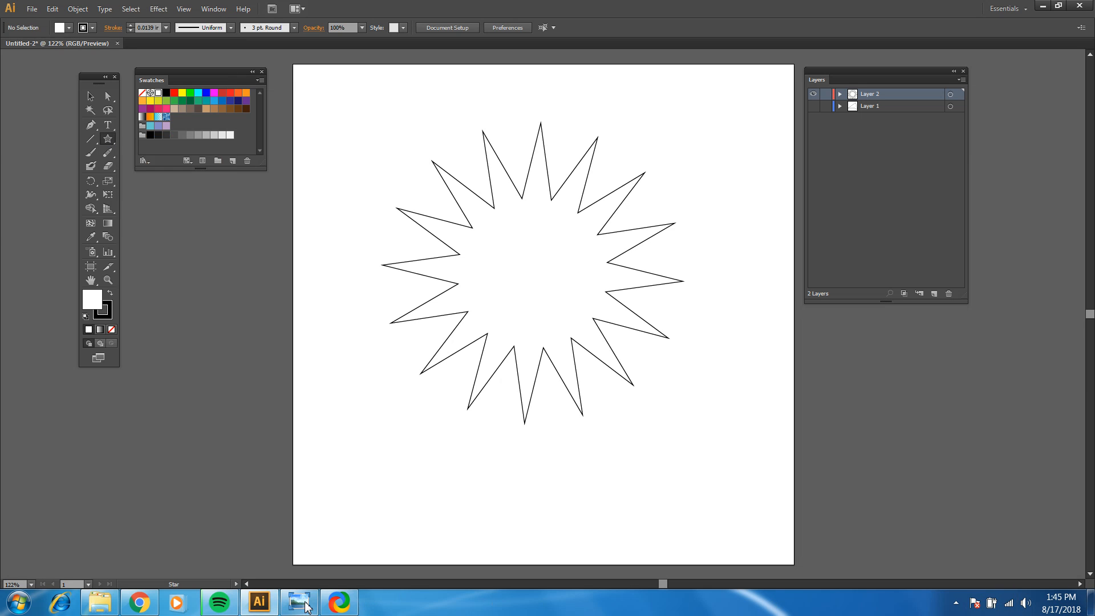
pyautogui.moveTo(340, 607)
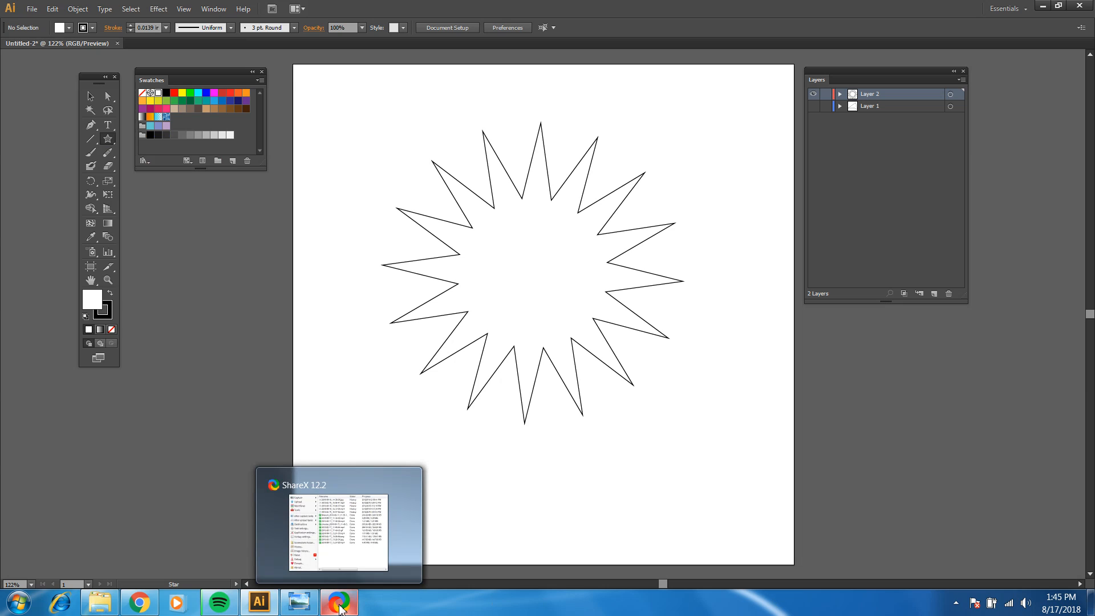
pyautogui.click(957, 606)
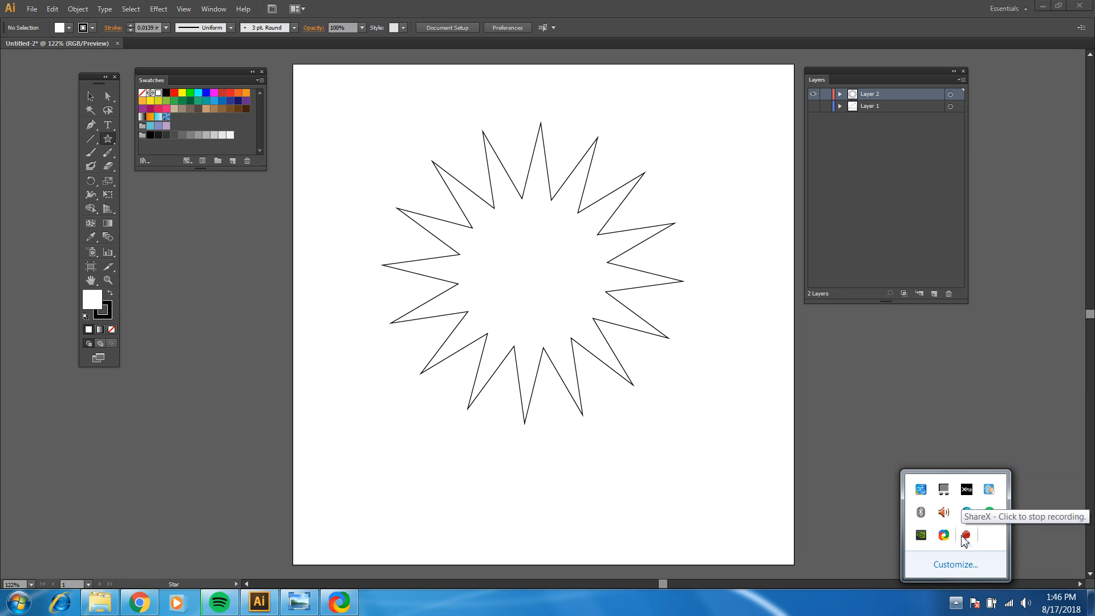
pyautogui.click(854, 603)
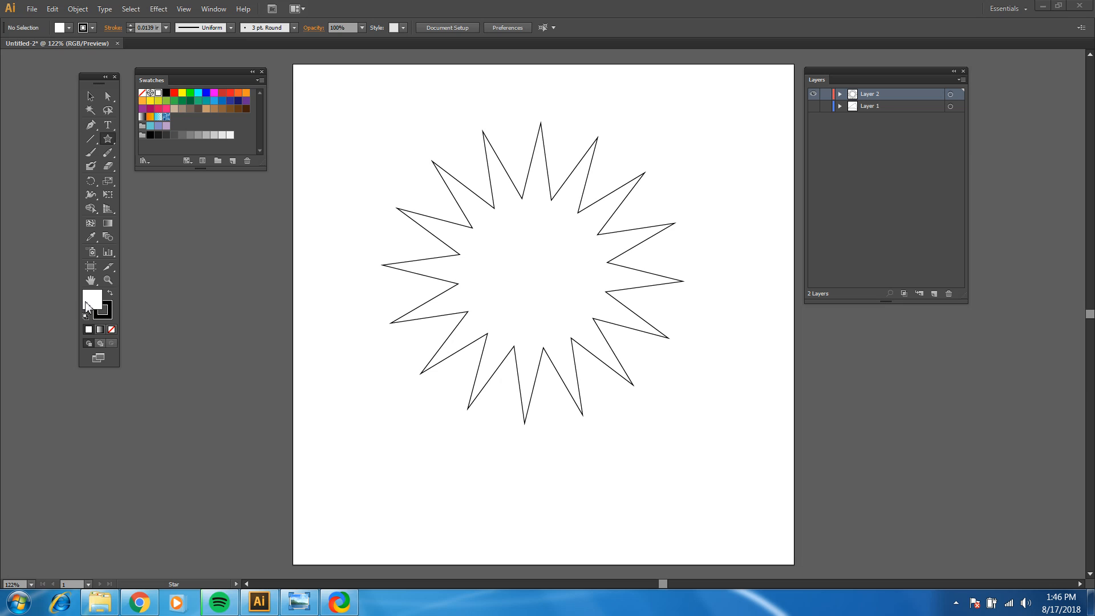
# Step: Bring up the color sliders for the fill and place them directly beneath the swatches
pyautogui.click(108, 320)
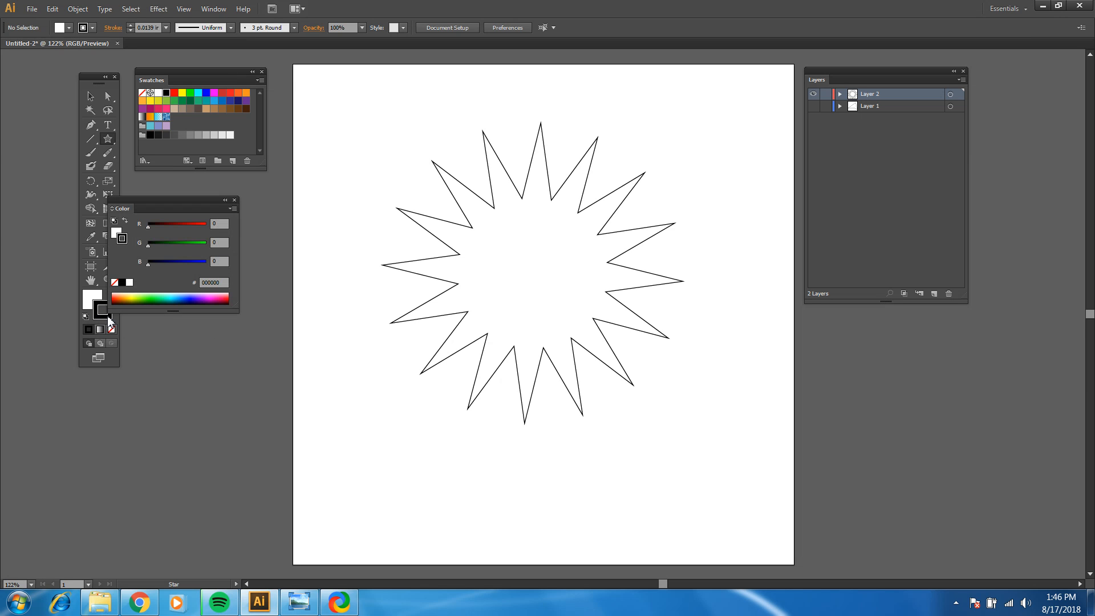
pyautogui.click(233, 200)
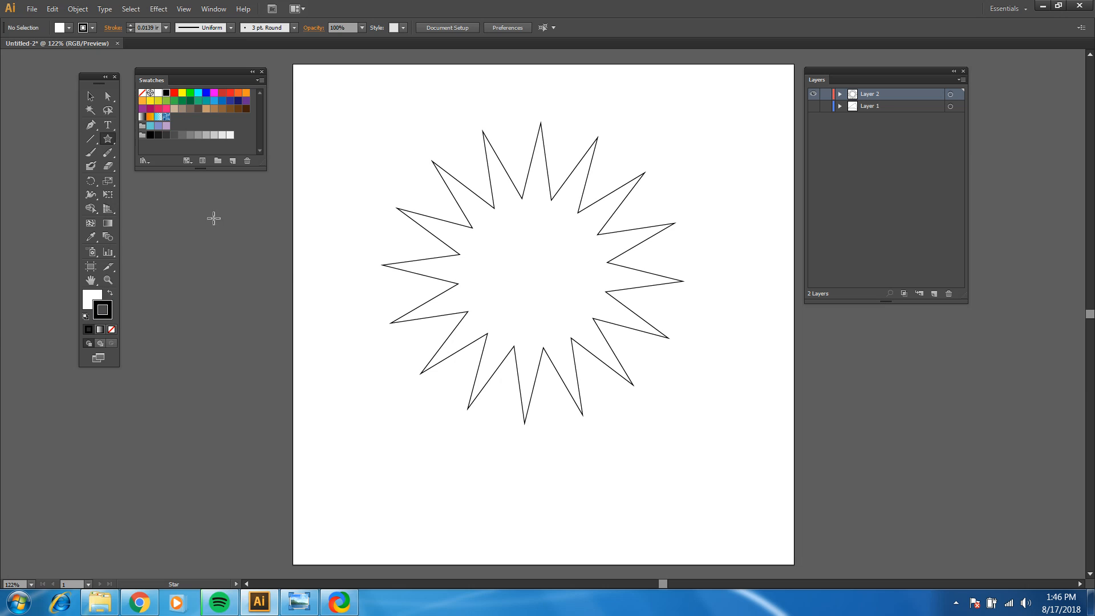
pyautogui.click(89, 300)
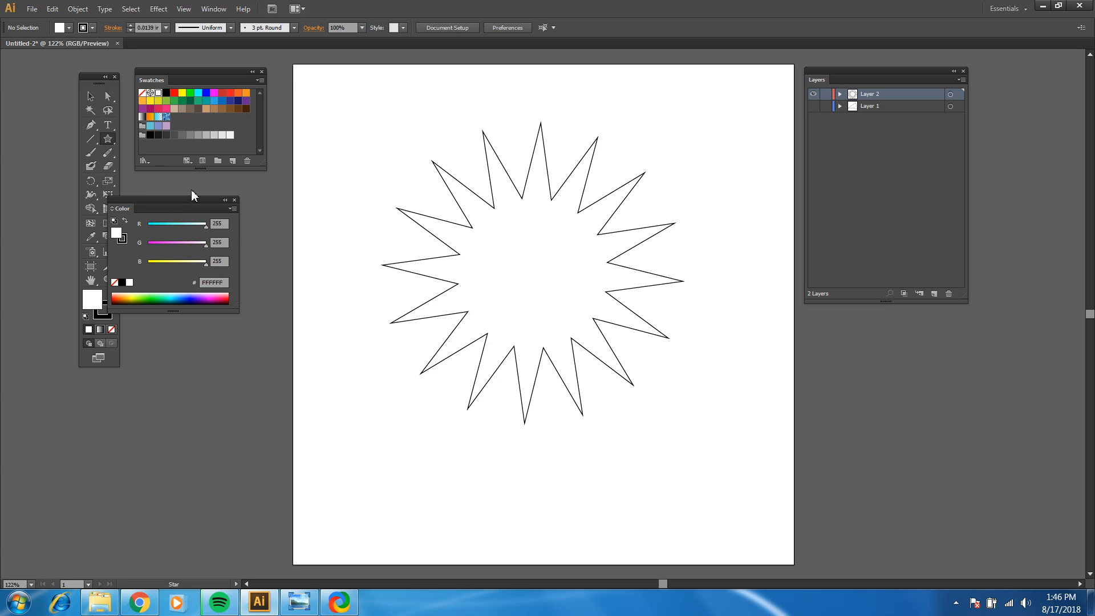
pyautogui.moveTo(183, 201); pyautogui.dragTo(206, 179)
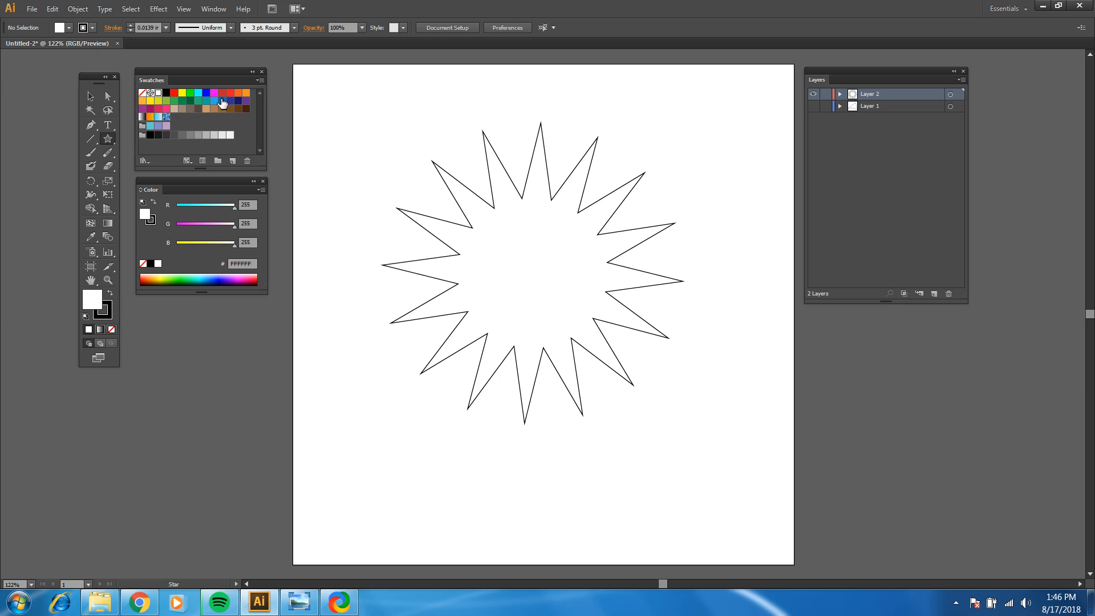
# Step: Select the star by its outline, fill it with the orange swatch R=247 G=147 B=30, and deselect it
pyautogui.click(246, 94)
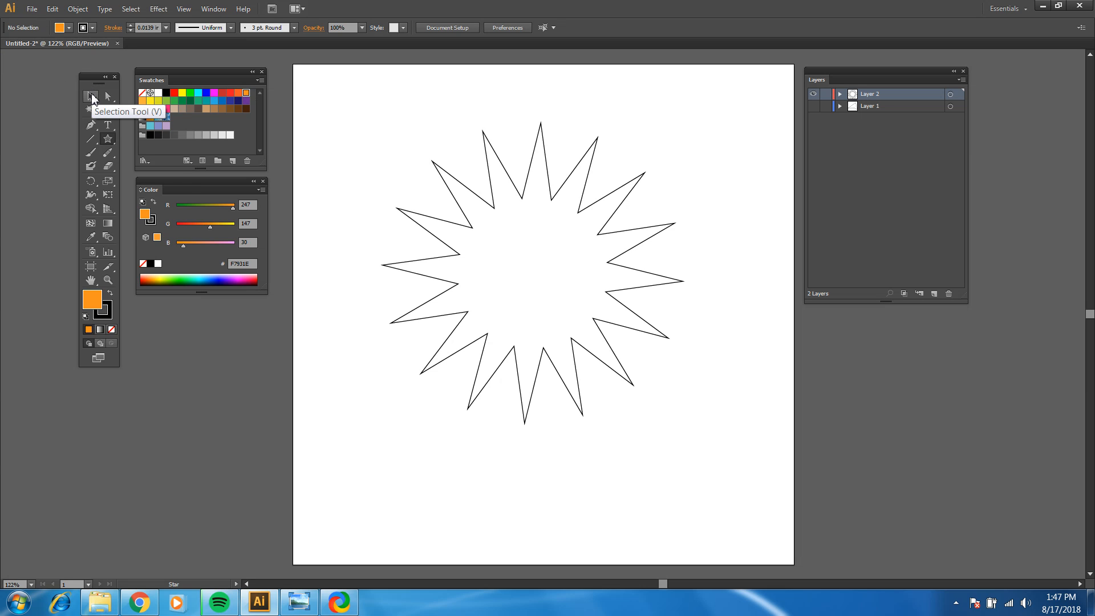
pyautogui.click(92, 98)
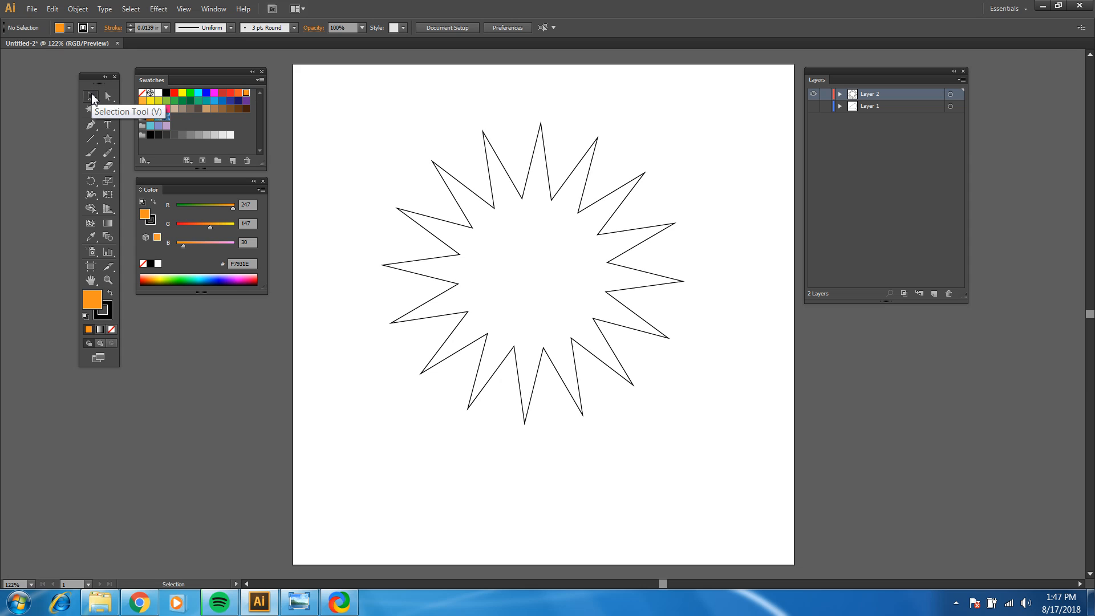
pyautogui.click(472, 194)
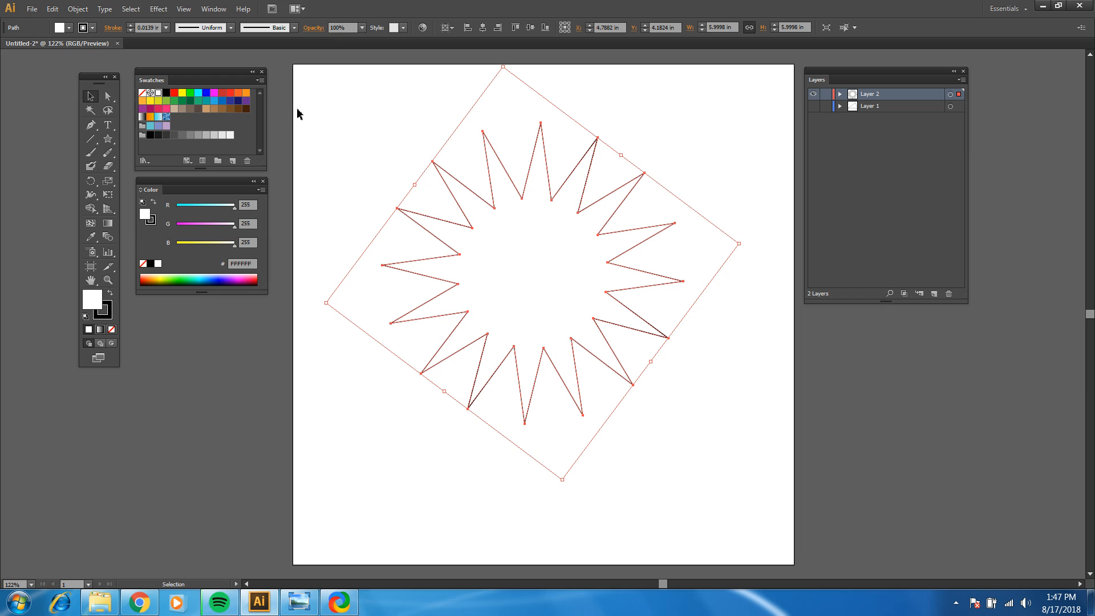
pyautogui.click(248, 94)
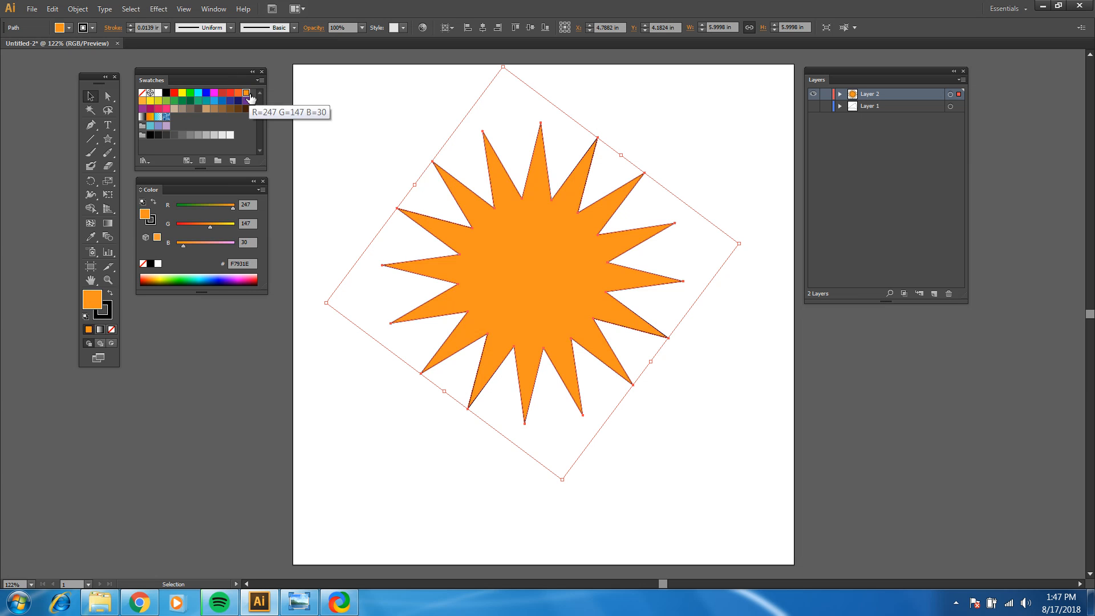
pyautogui.click(723, 121)
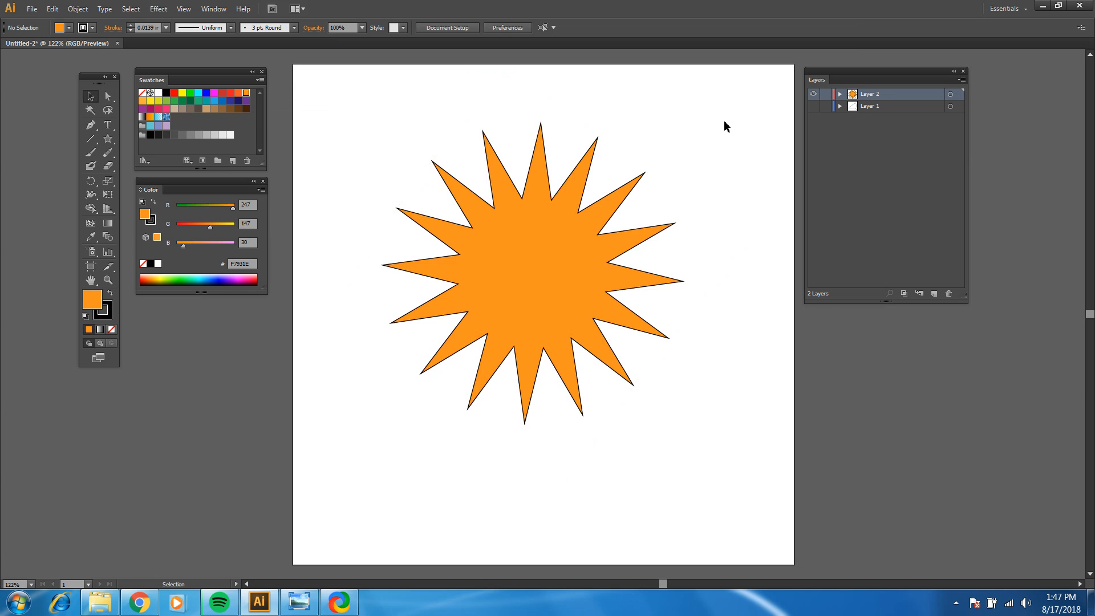
# Step: Reselect the star and change its fill to the RGB Blue swatch
pyautogui.click(641, 172)
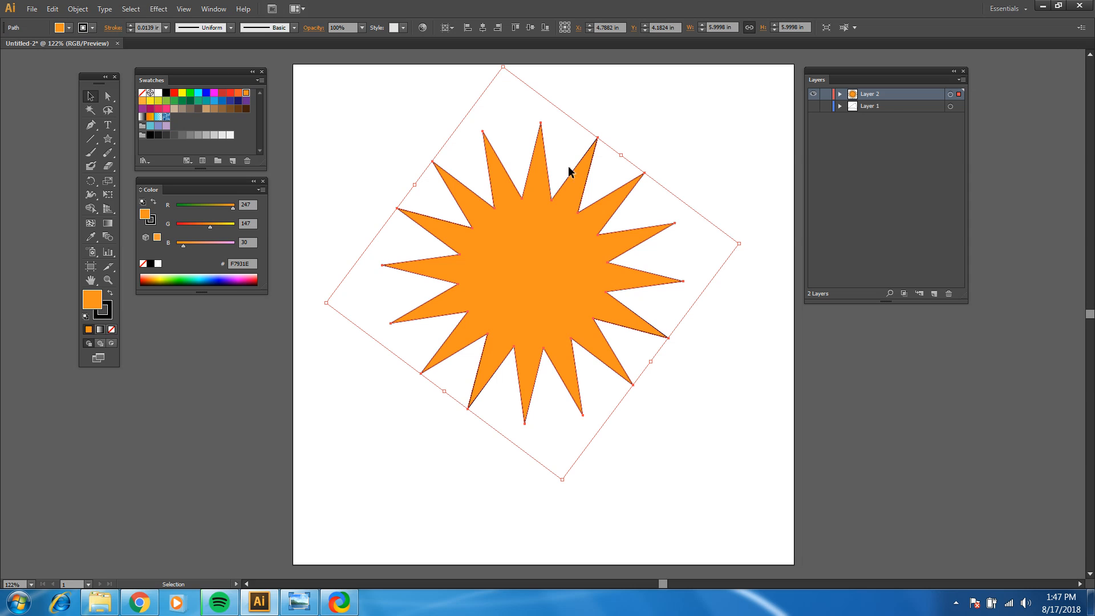
pyautogui.click(206, 93)
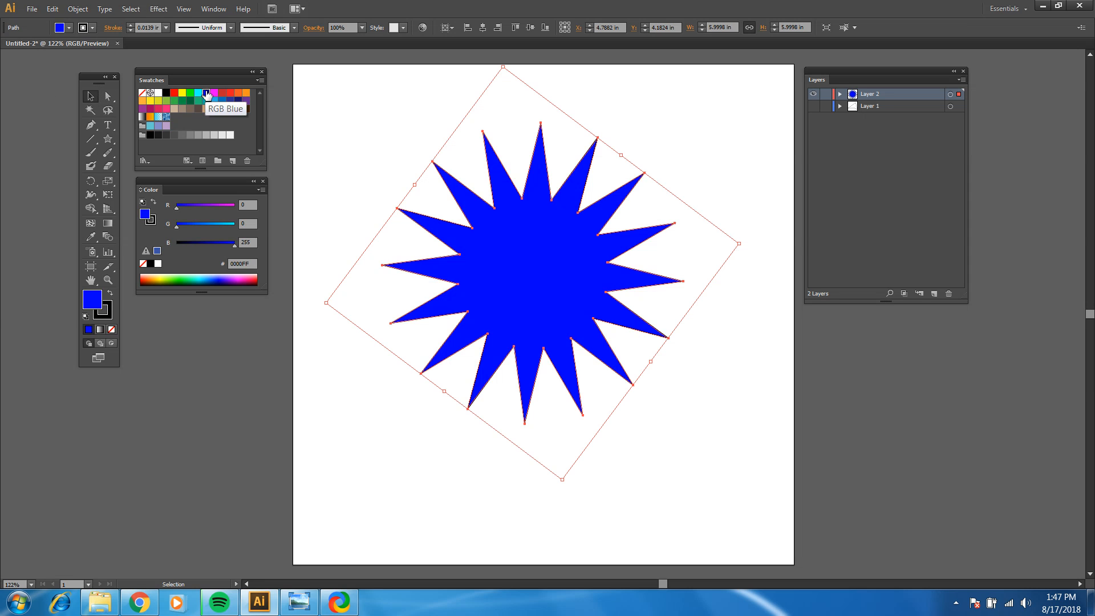
# Step: Try several swatches as the star's fill, including magenta, light blue and dark blue, ending on yellow R=252 G=238 B=33
pyautogui.click(215, 93)
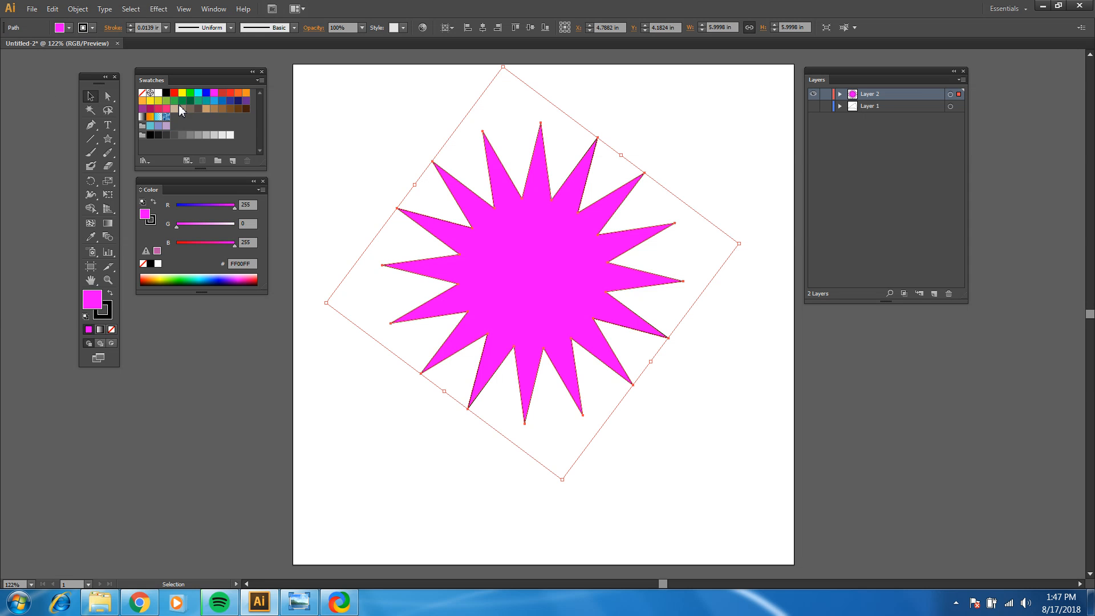
pyautogui.click(160, 102)
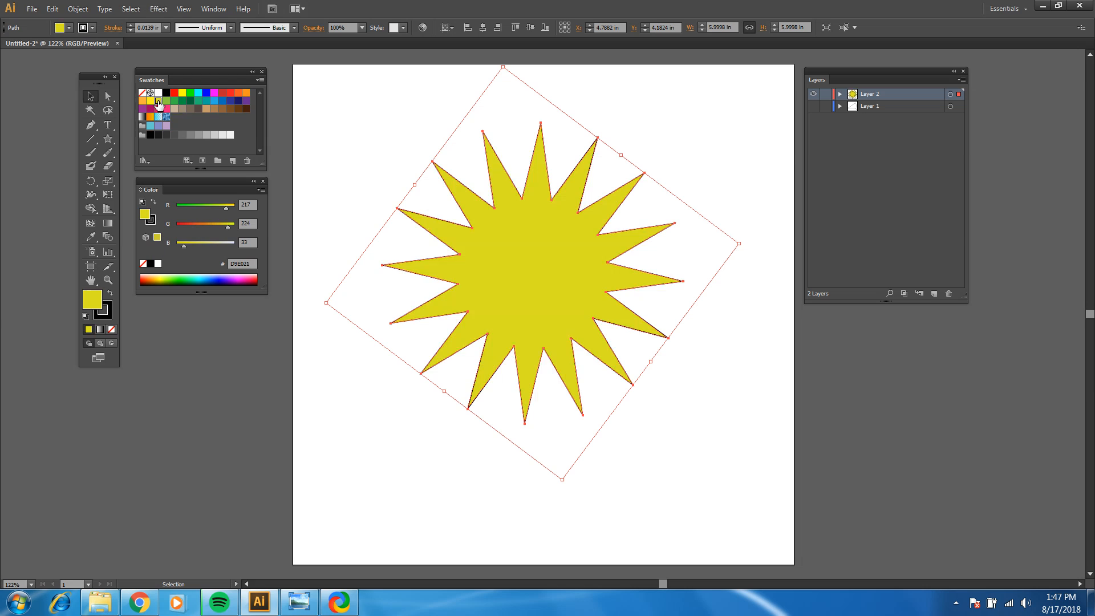
pyautogui.click(213, 102)
pyautogui.click(230, 101)
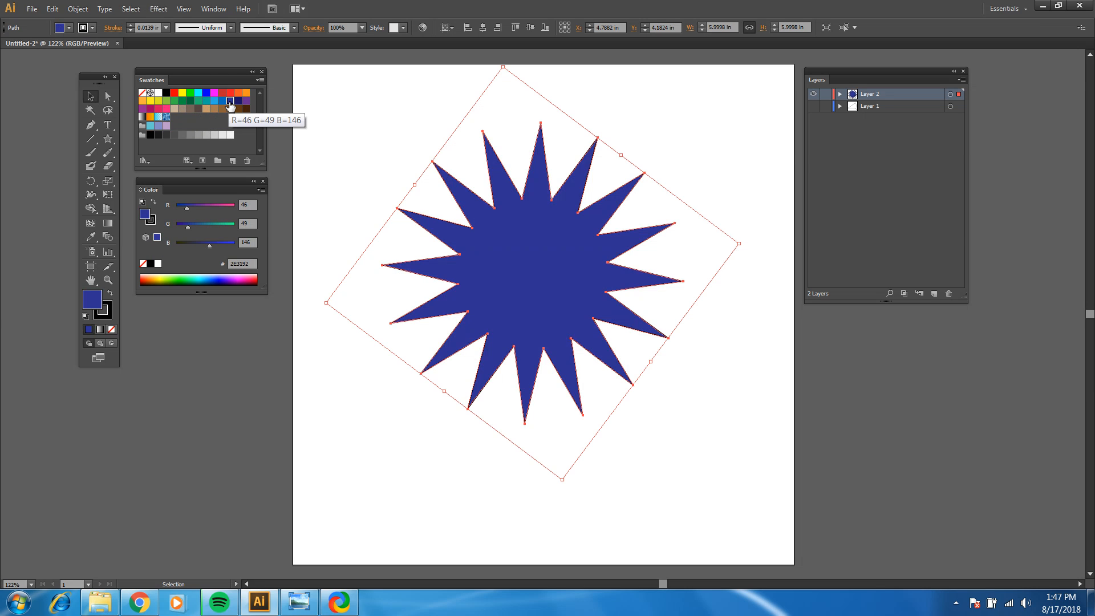
pyautogui.click(215, 101)
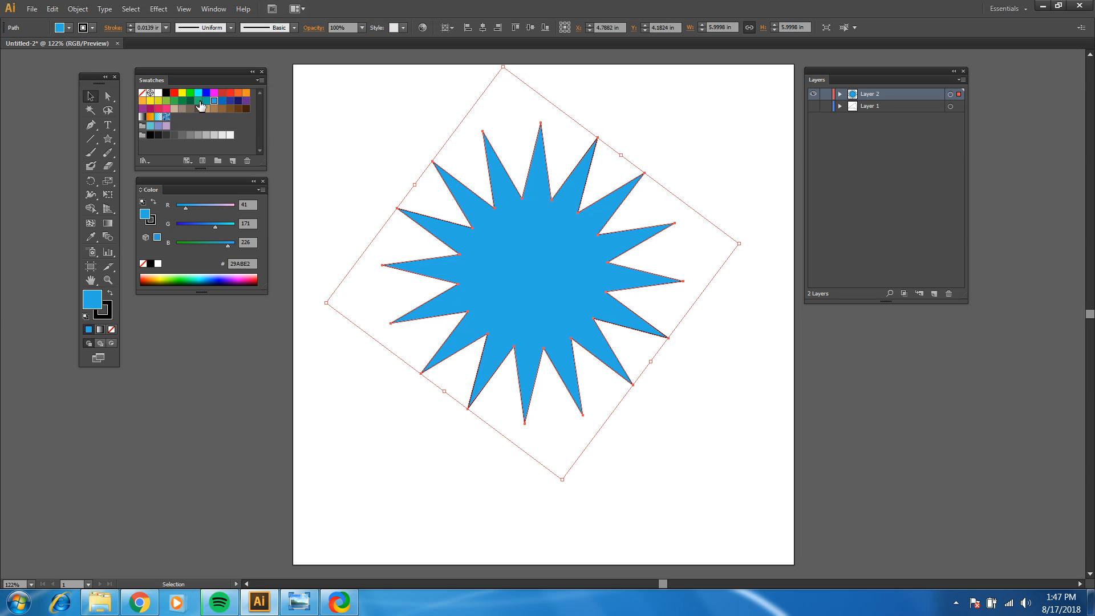
pyautogui.click(151, 101)
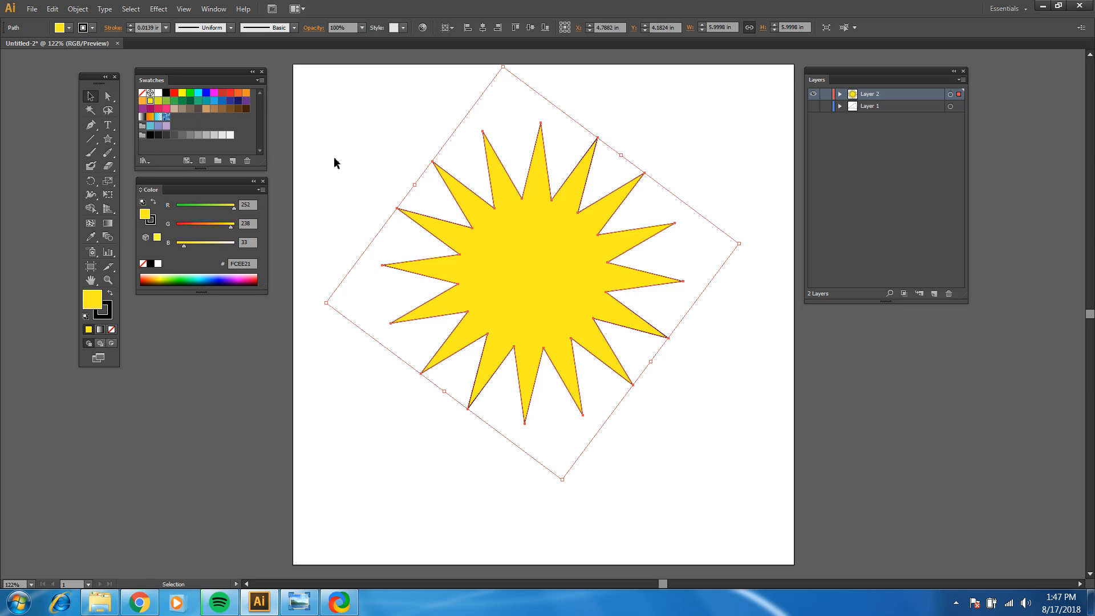
# Step: Make the stroke the active color, apply the light orange R=251 G=176 B=59 swatch to the star's outline, and deselect it
pyautogui.click(112, 323)
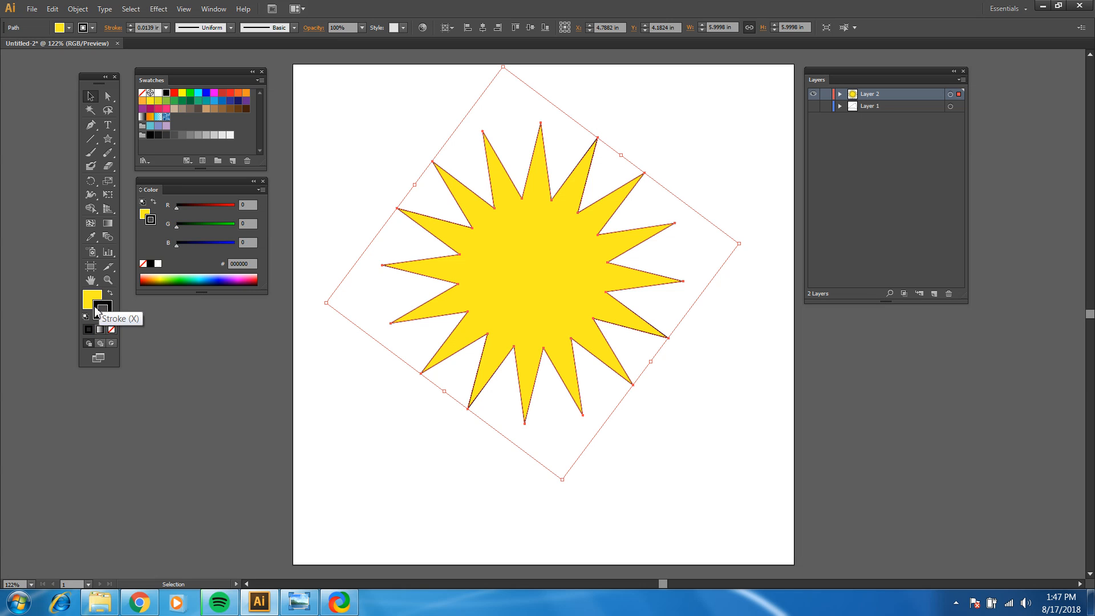
pyautogui.click(367, 179)
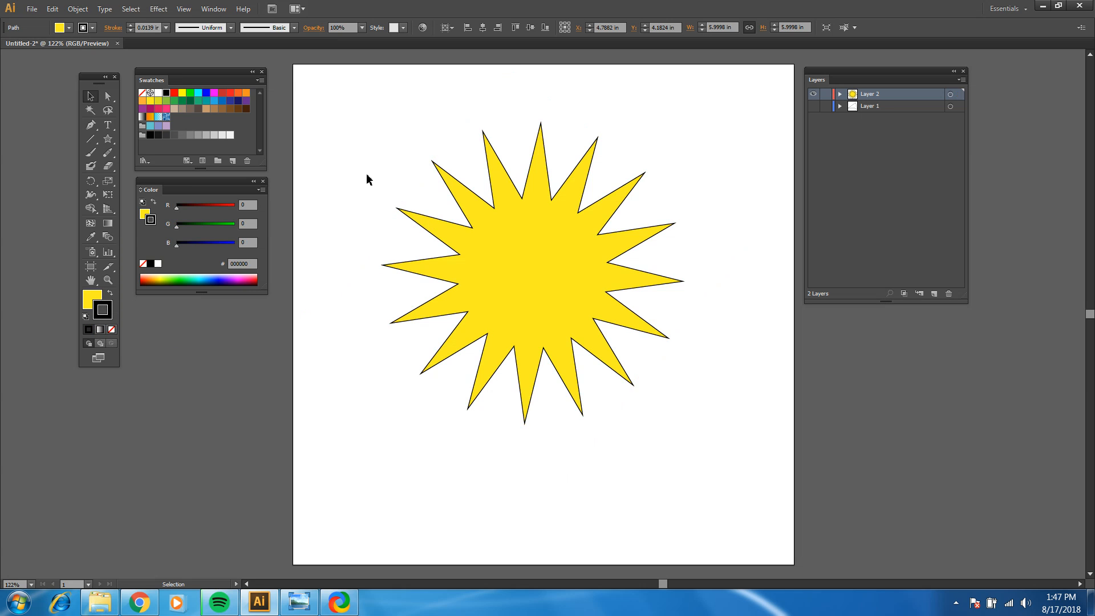
pyautogui.click(426, 219)
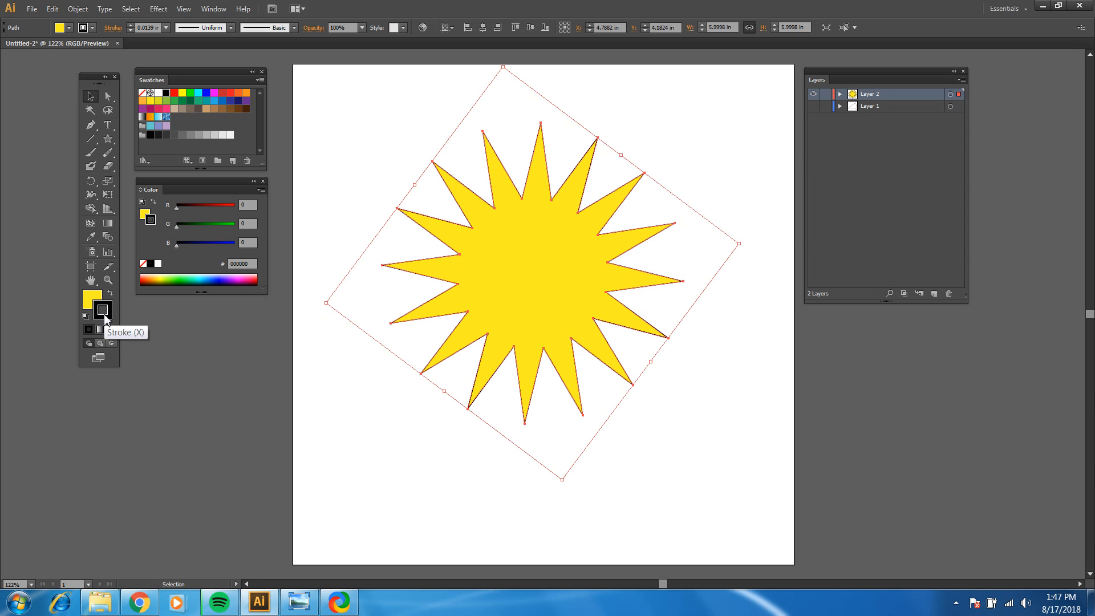
pyautogui.click(142, 101)
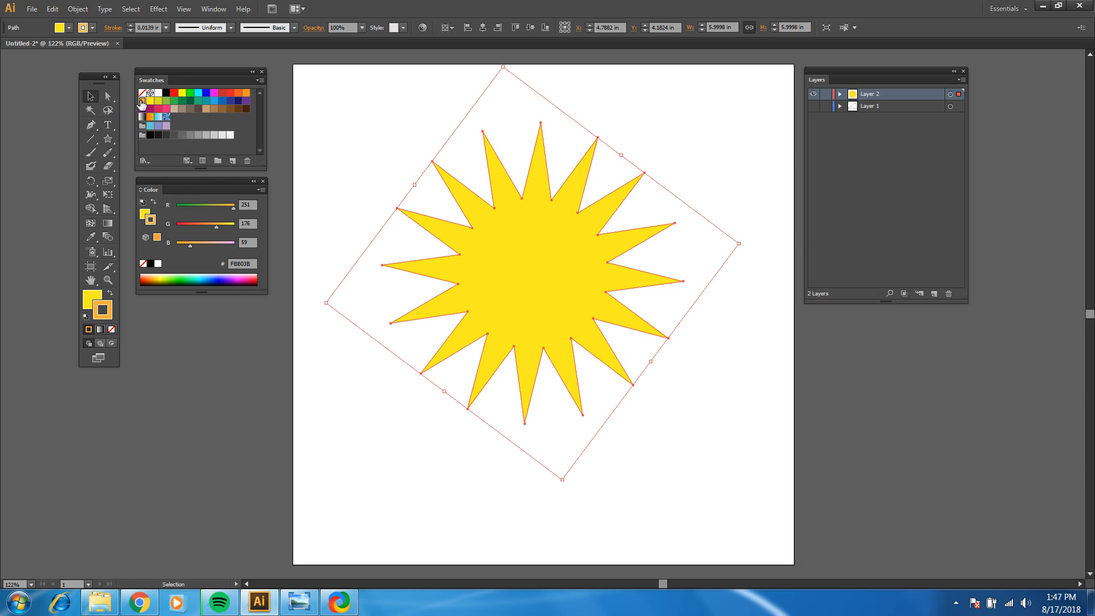
pyautogui.click(379, 109)
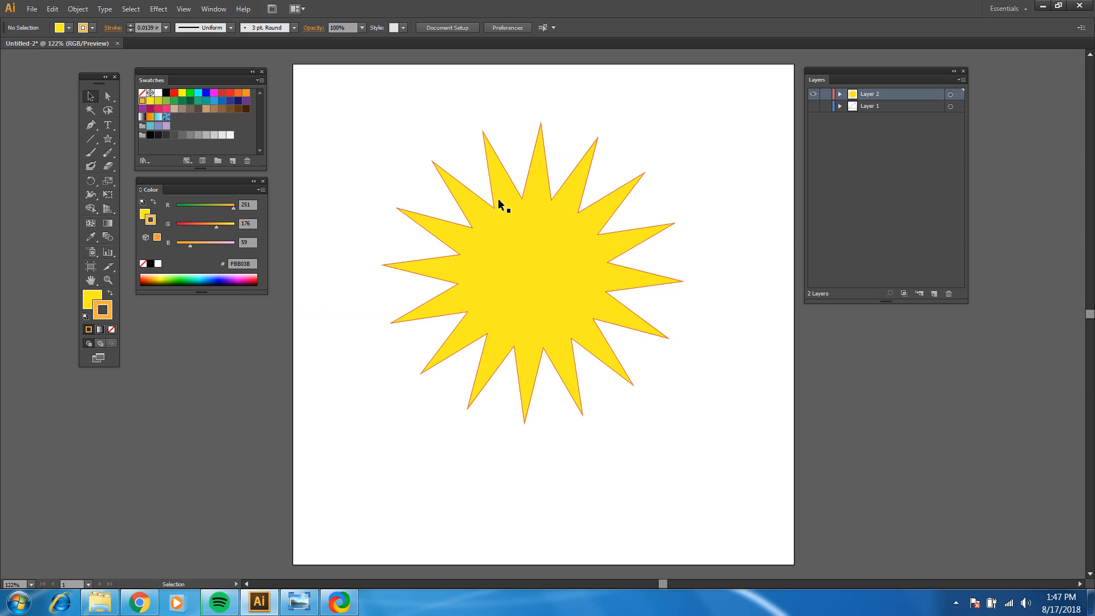
# Step: Reselect the star and thicken its stroke, trying 0.0313 in before settling on 0.25 in
pyautogui.click(468, 188)
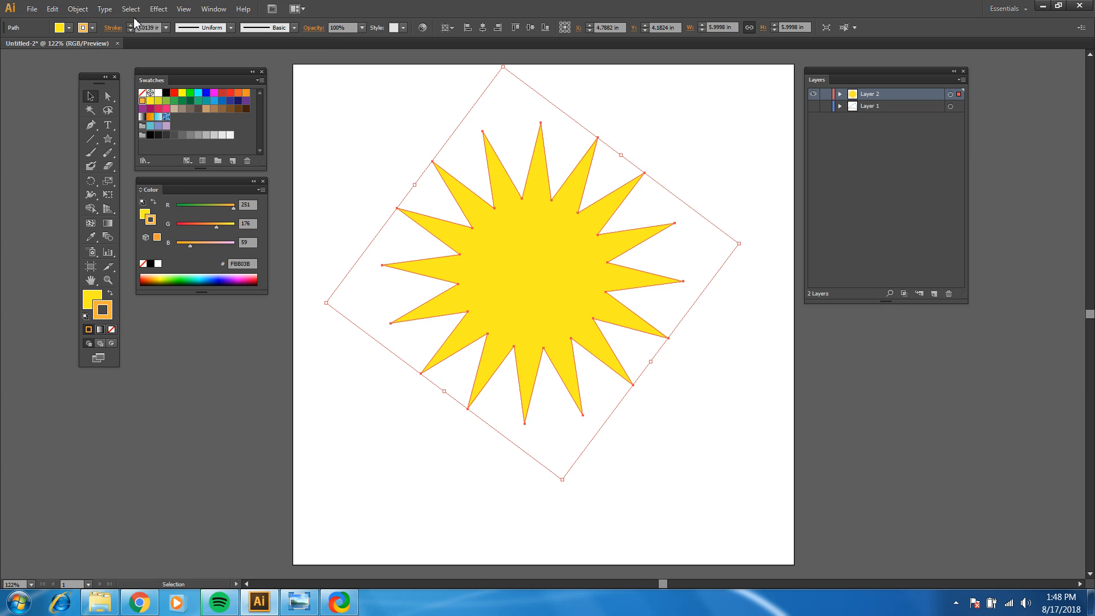
pyautogui.click(165, 28)
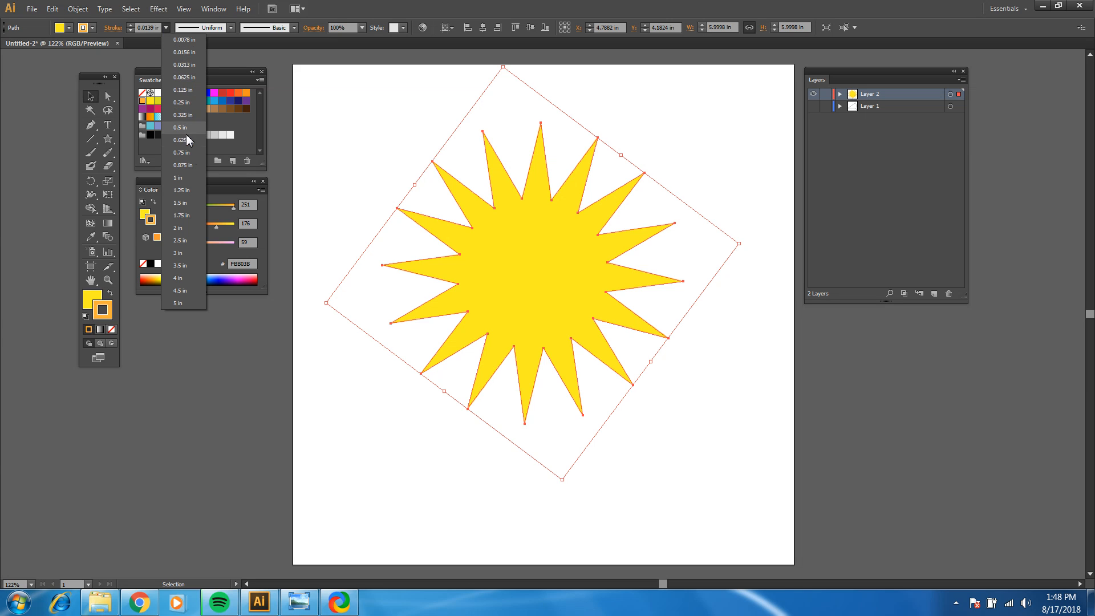
pyautogui.click(182, 68)
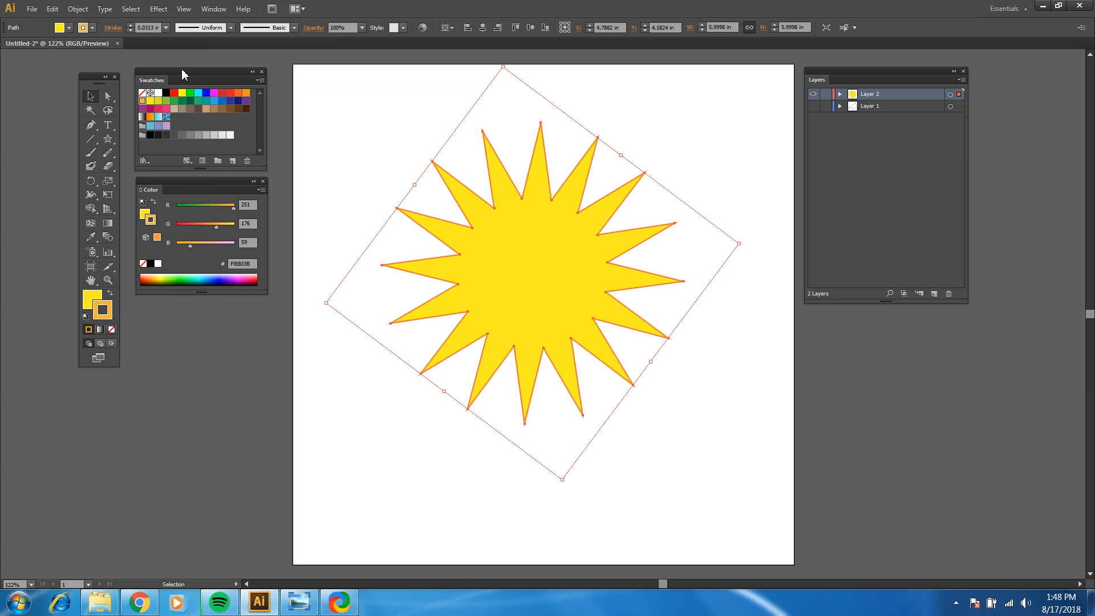
pyautogui.click(166, 28)
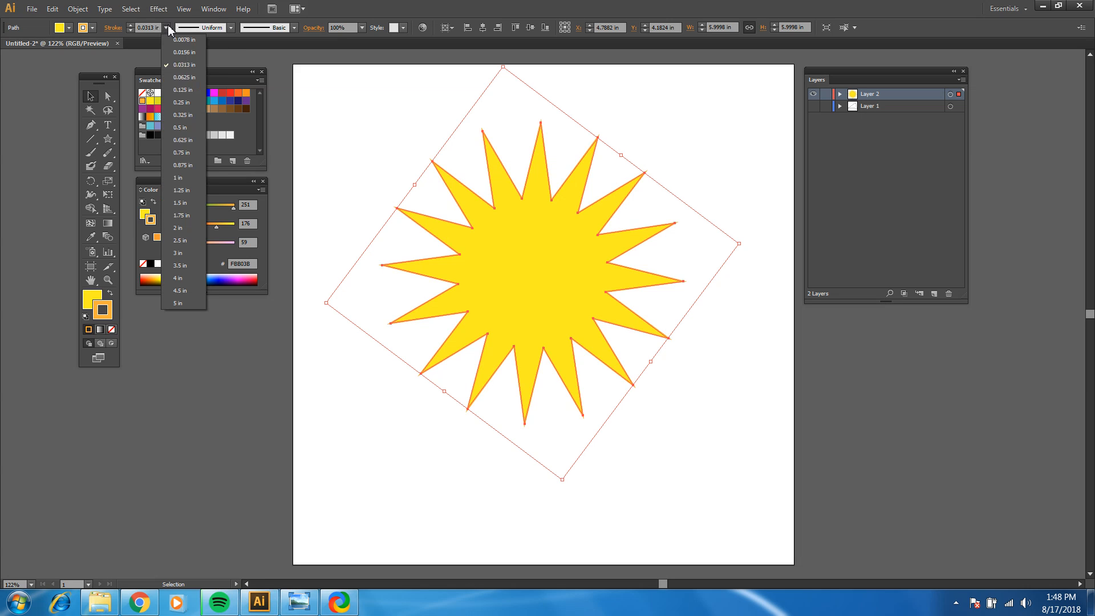
pyautogui.click(188, 102)
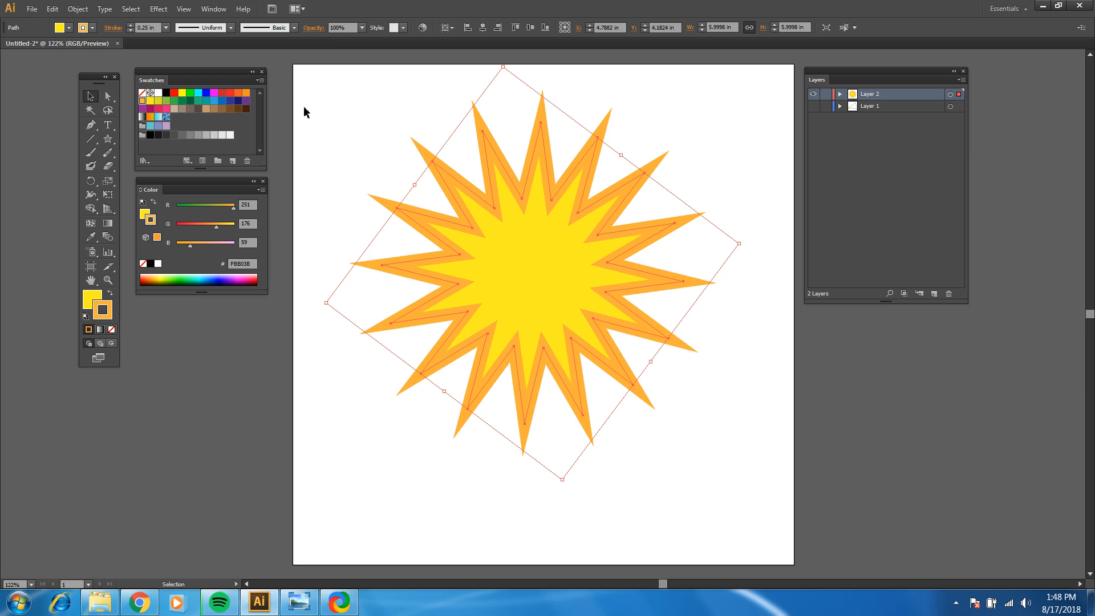
# Step: Try RGB Red, blue and magenta on the star's stroke, and settle on the dark red R=193 G=39 B=45 swatch
pyautogui.click(174, 93)
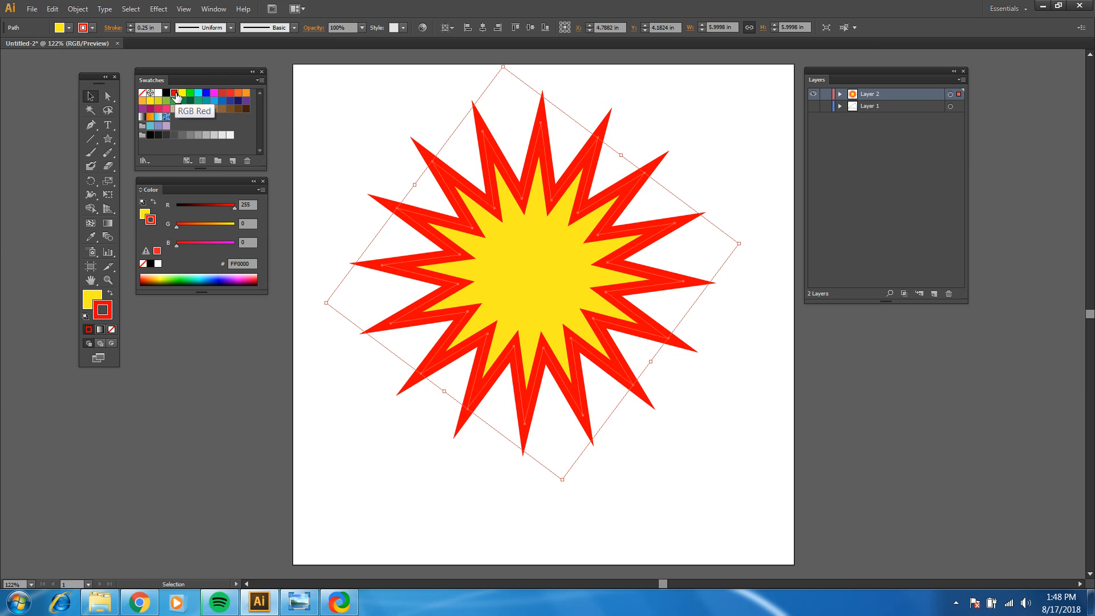
pyautogui.click(207, 93)
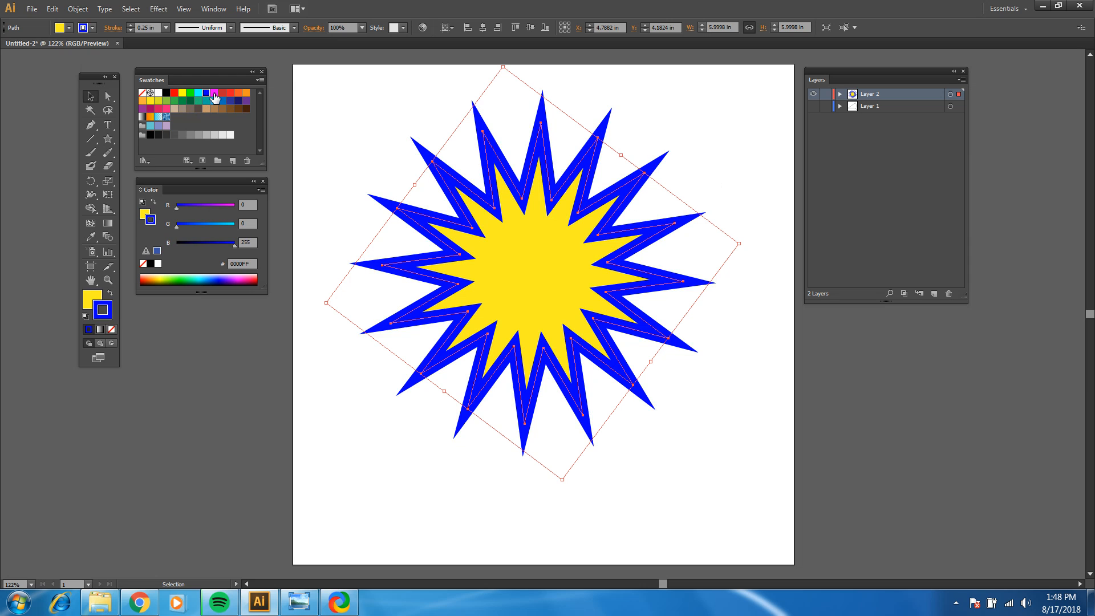
pyautogui.click(214, 93)
pyautogui.click(224, 94)
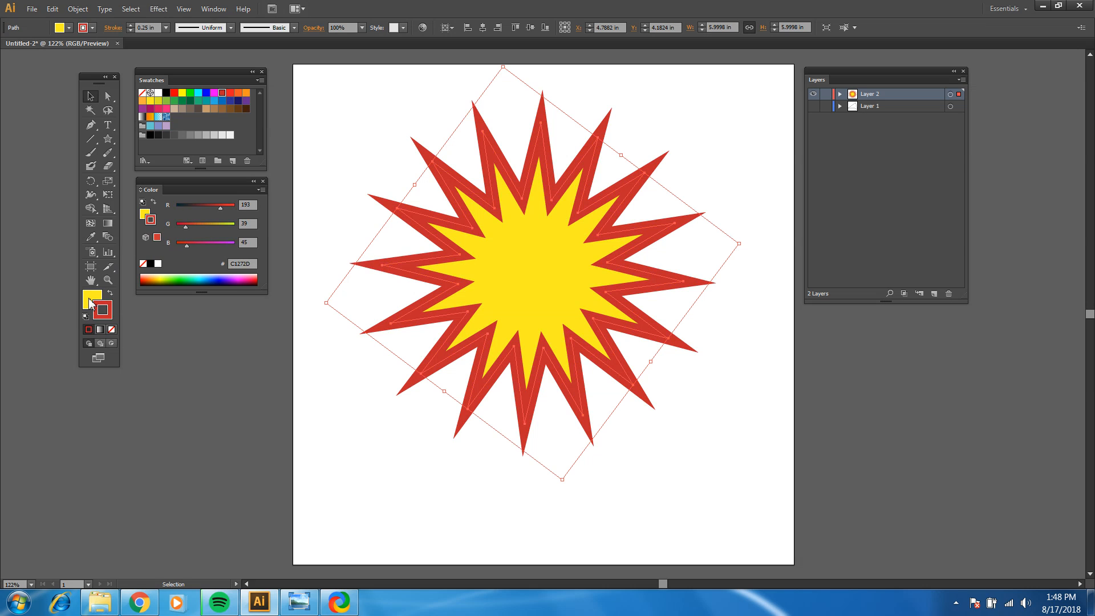
# Step: Make the fill active, try red, orange, yellow-green and green swatches on the star, settle on teal R=0 G=169 B=157, and deselect it
pyautogui.click(91, 300)
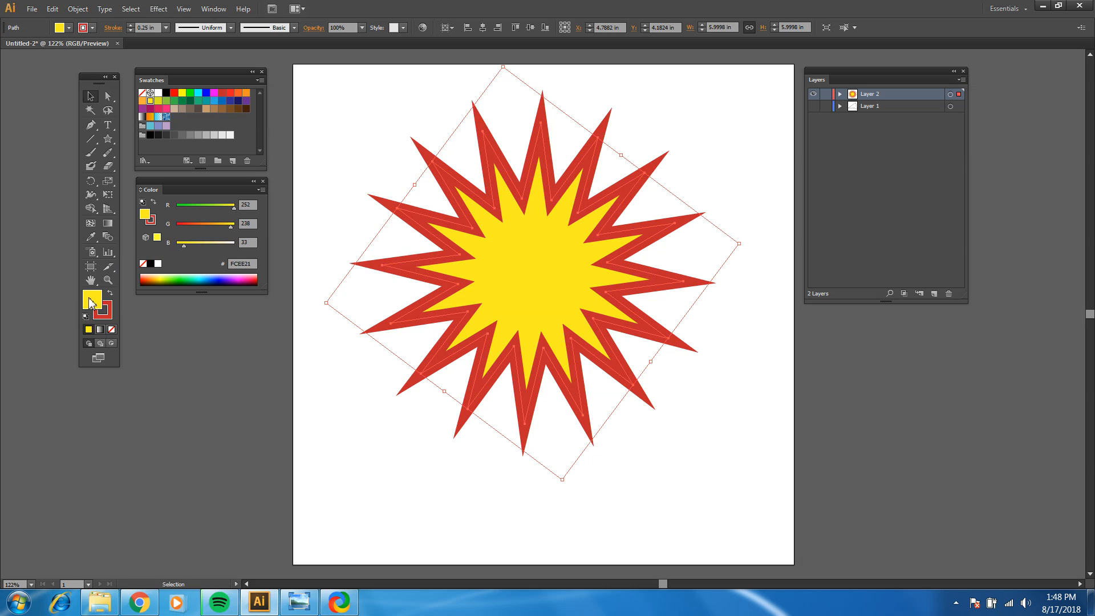
pyautogui.click(223, 93)
pyautogui.click(243, 95)
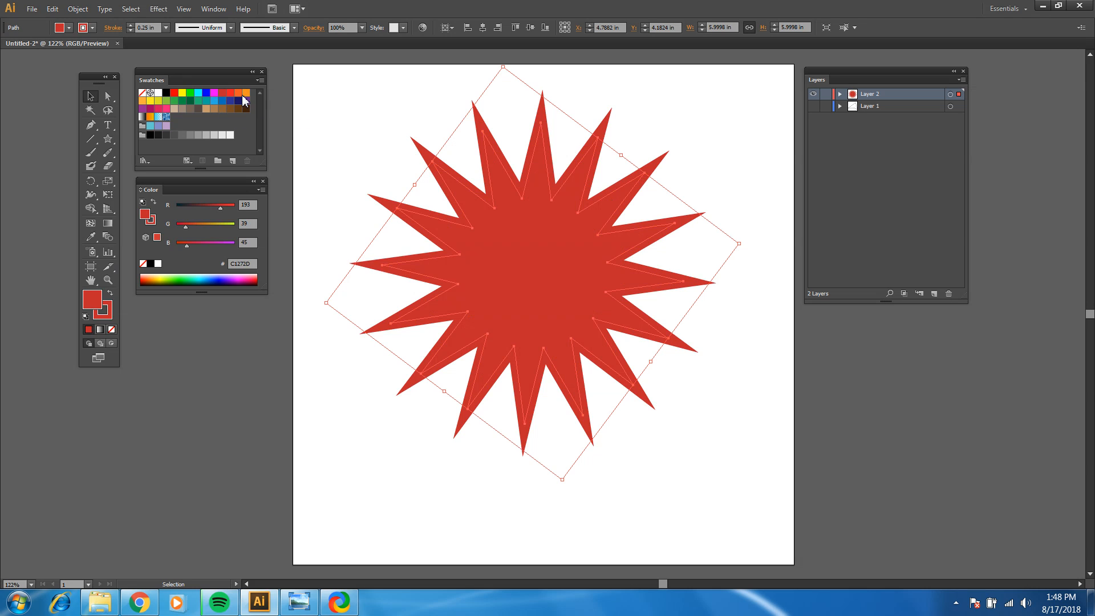
pyautogui.click(246, 94)
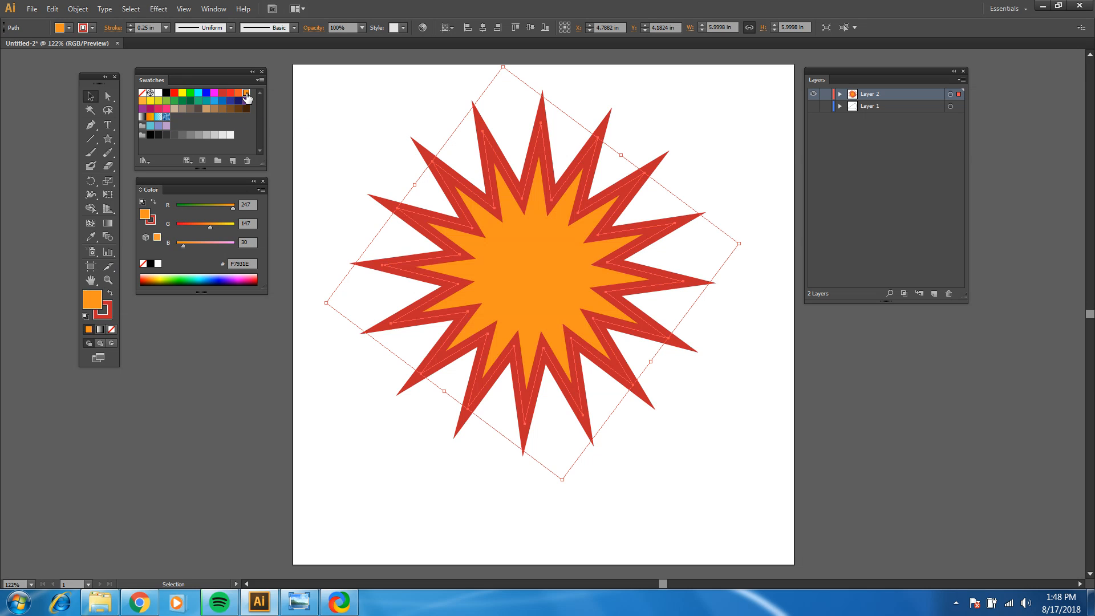
pyautogui.click(158, 101)
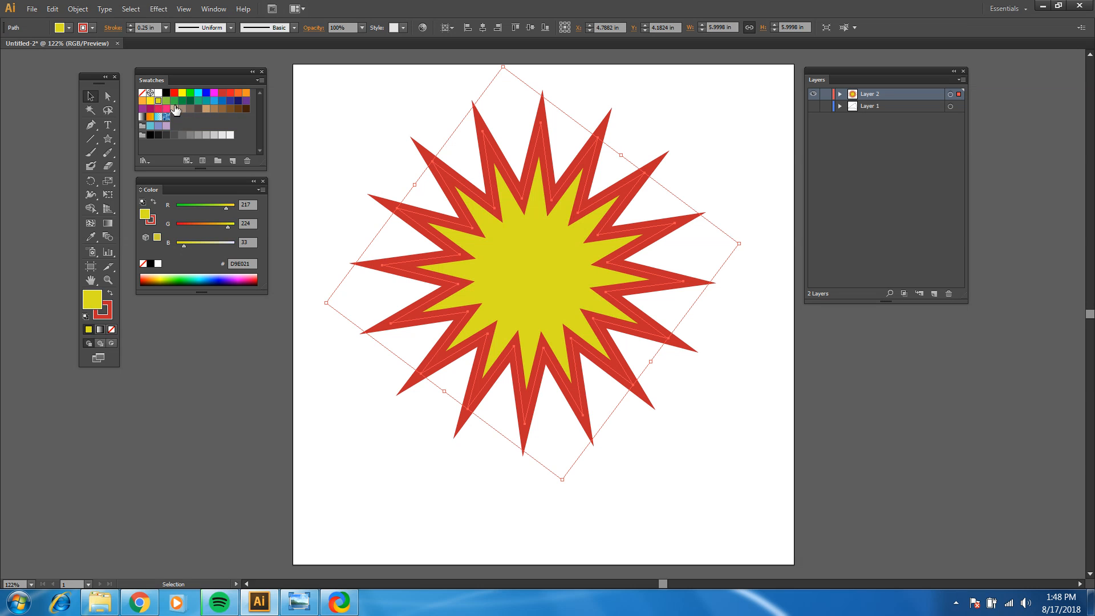
pyautogui.click(175, 101)
pyautogui.click(184, 102)
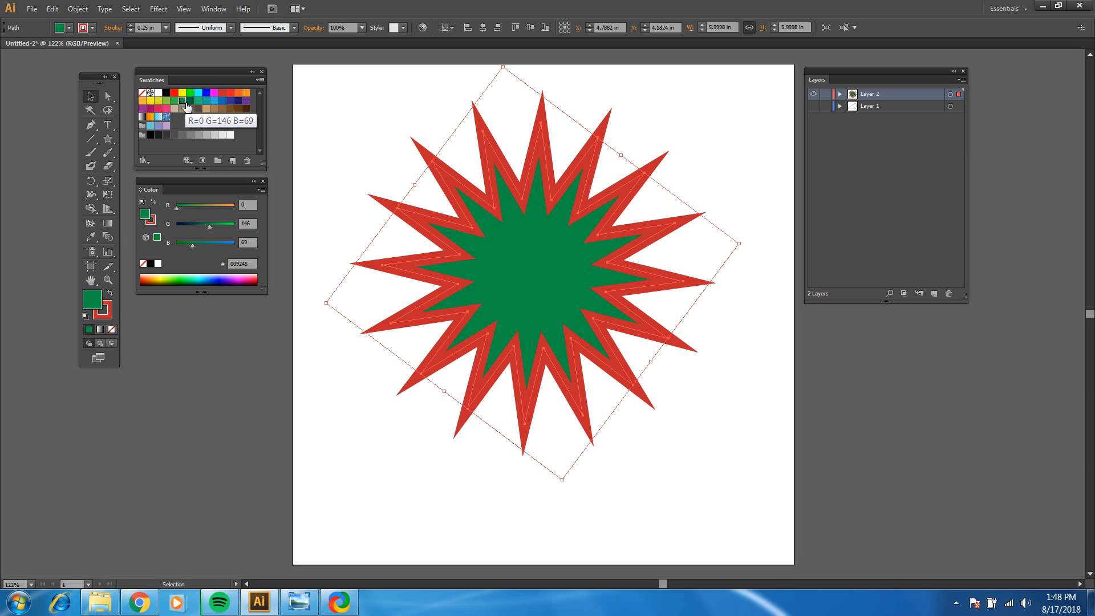
pyautogui.click(198, 102)
pyautogui.click(207, 102)
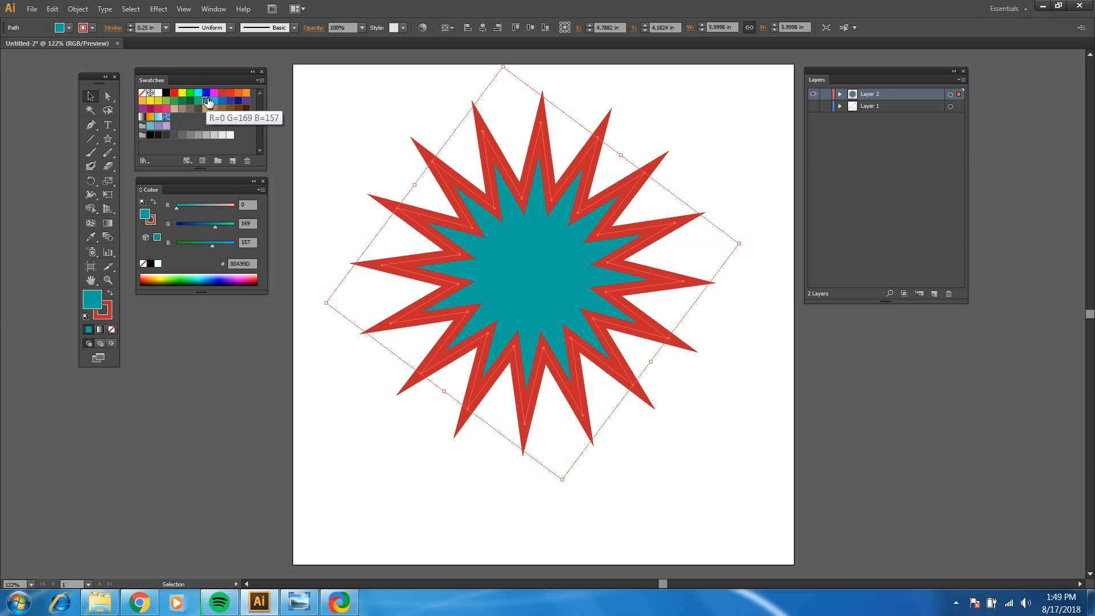
pyautogui.click(348, 109)
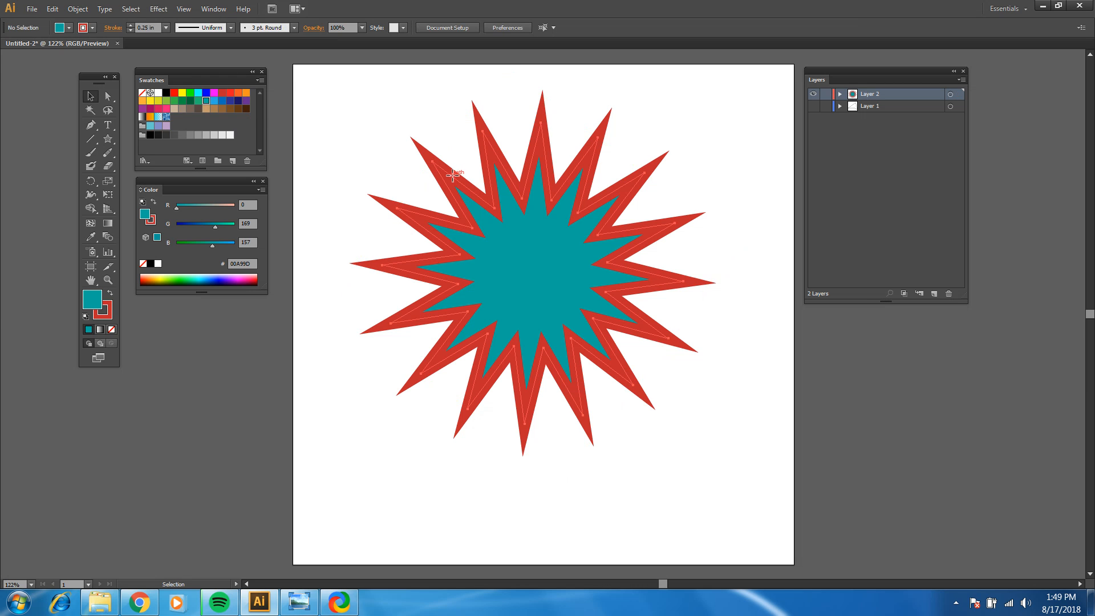
# Step: Move the star to about X 5 in, Y 4.38 in, swap its fill and stroke so the fill is red and the outline teal, and deselect it
pyautogui.moveTo(452, 178); pyautogui.dragTo(461, 188)
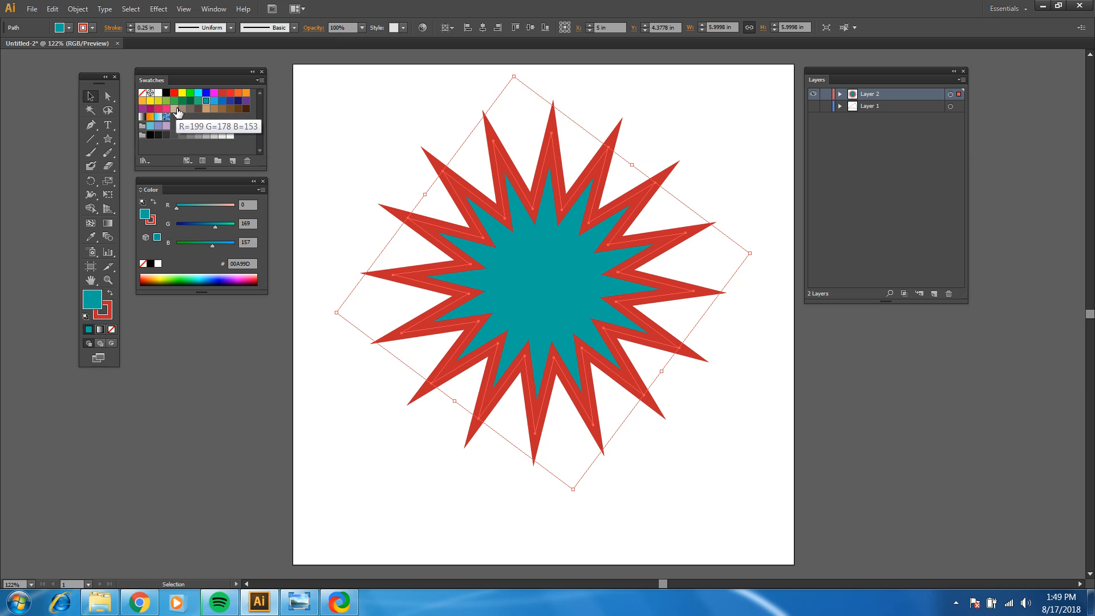
pyautogui.click(110, 296)
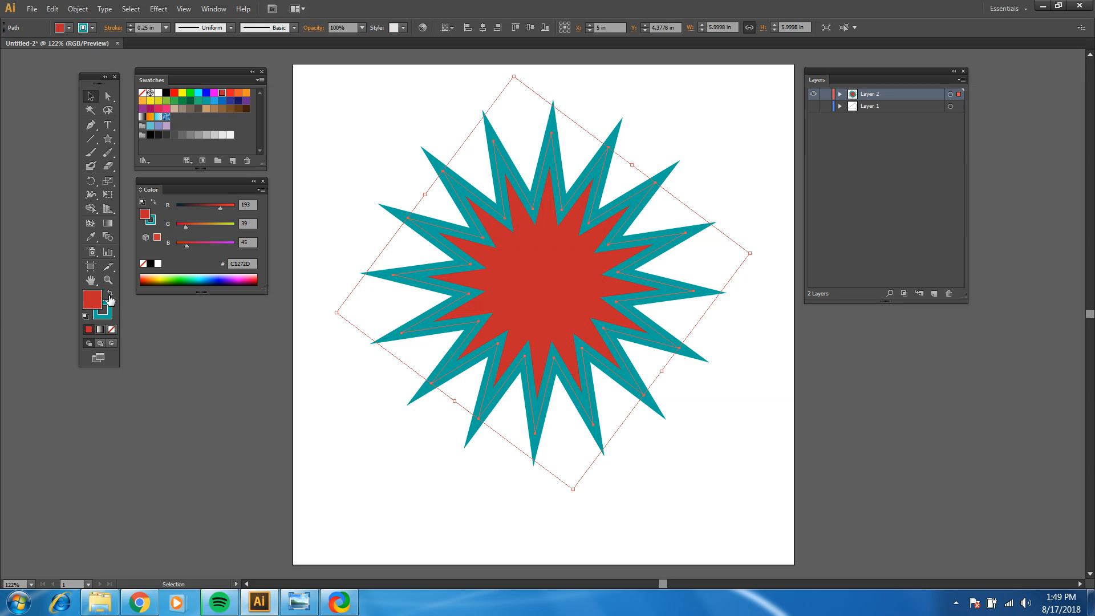
pyautogui.click(110, 296)
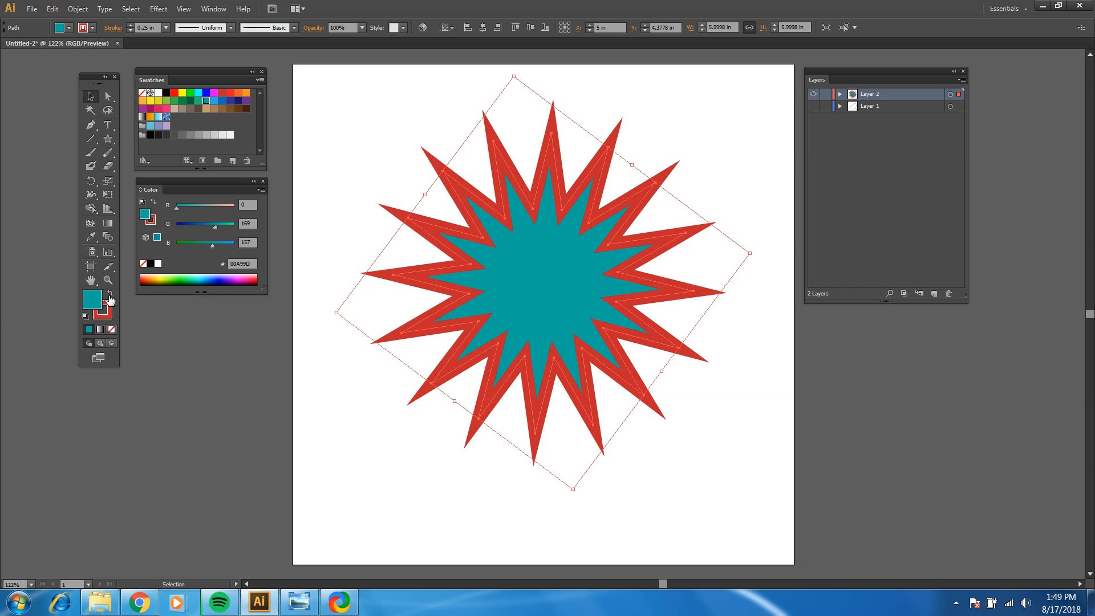
pyautogui.click(110, 296)
pyautogui.click(111, 297)
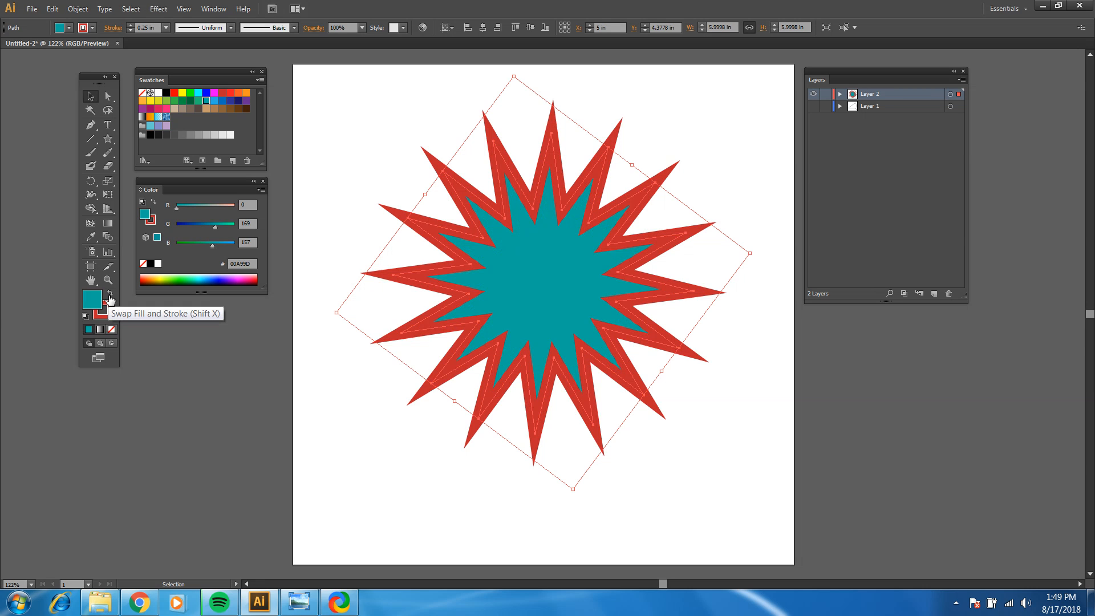
pyautogui.click(110, 297)
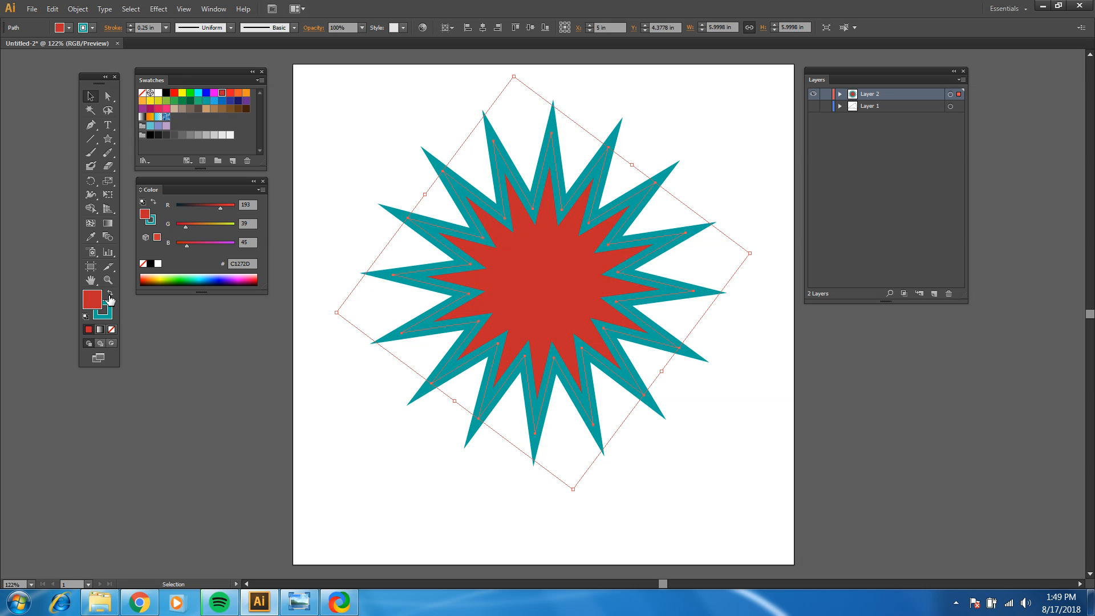
pyautogui.click(175, 337)
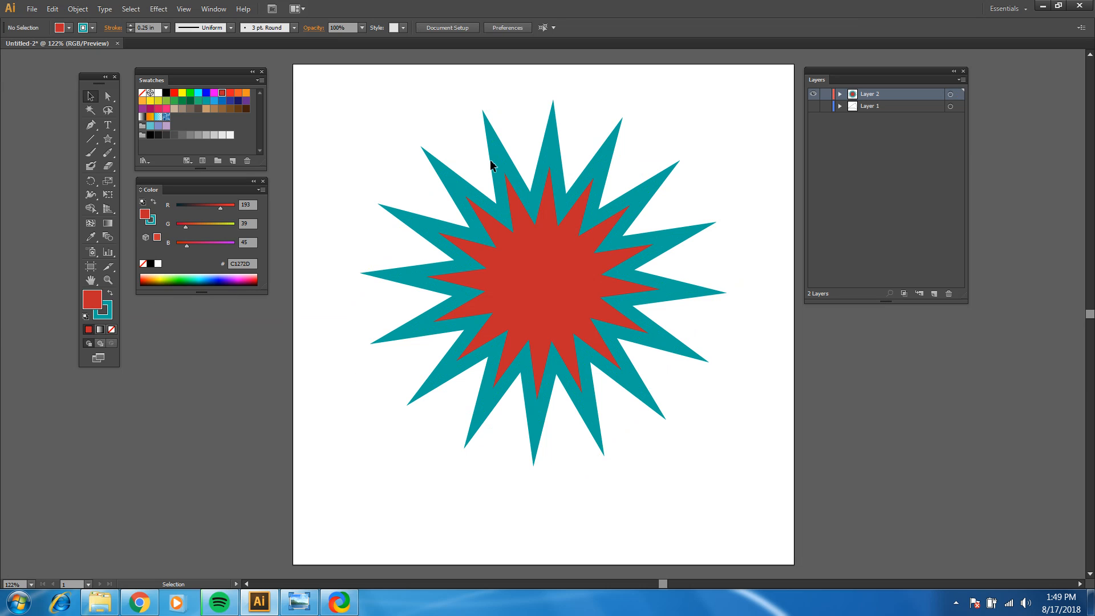
# Step: Pull a single inner anchor point at the star's upper left outward to about X 3.32 in, Y 3.12 in with Direct Selection
pyautogui.click(112, 284)
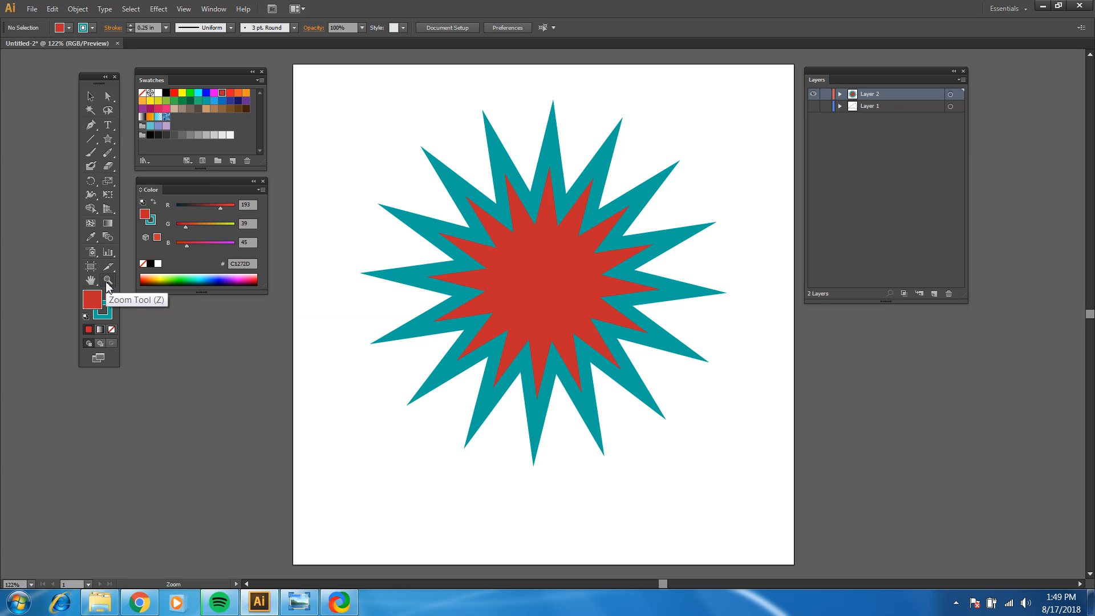
pyautogui.click(406, 216)
pyautogui.click(639, 359)
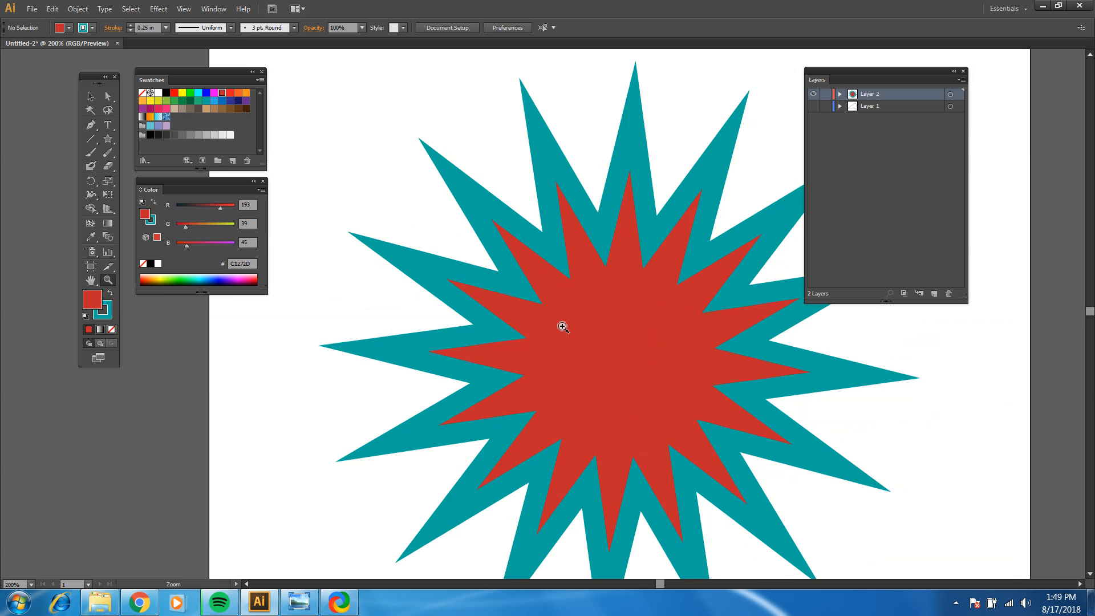
pyautogui.click(516, 302)
pyautogui.click(515, 302)
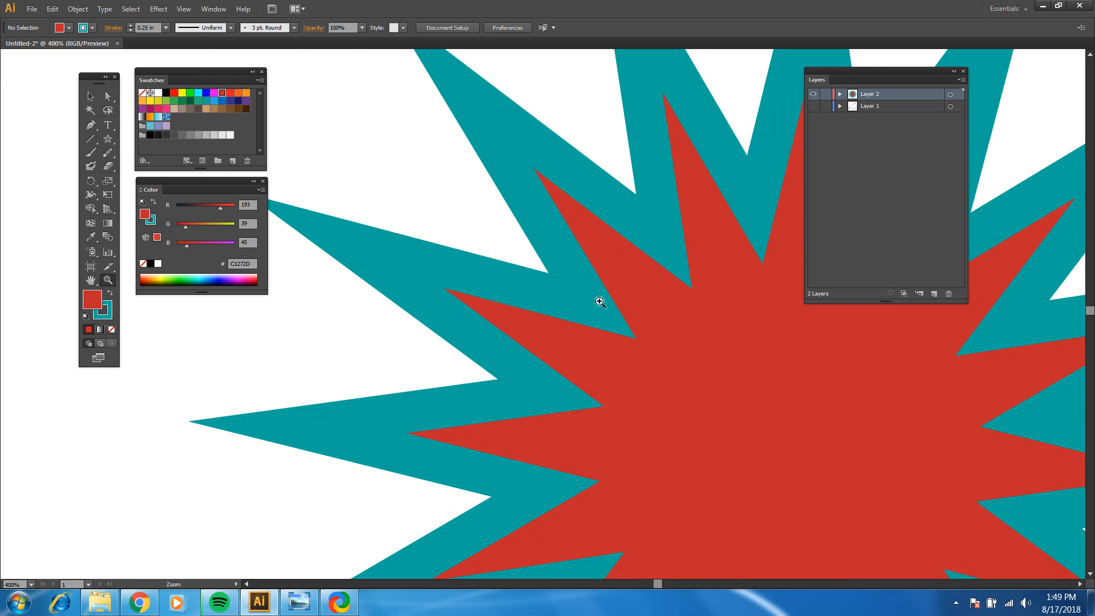
pyautogui.click(108, 97)
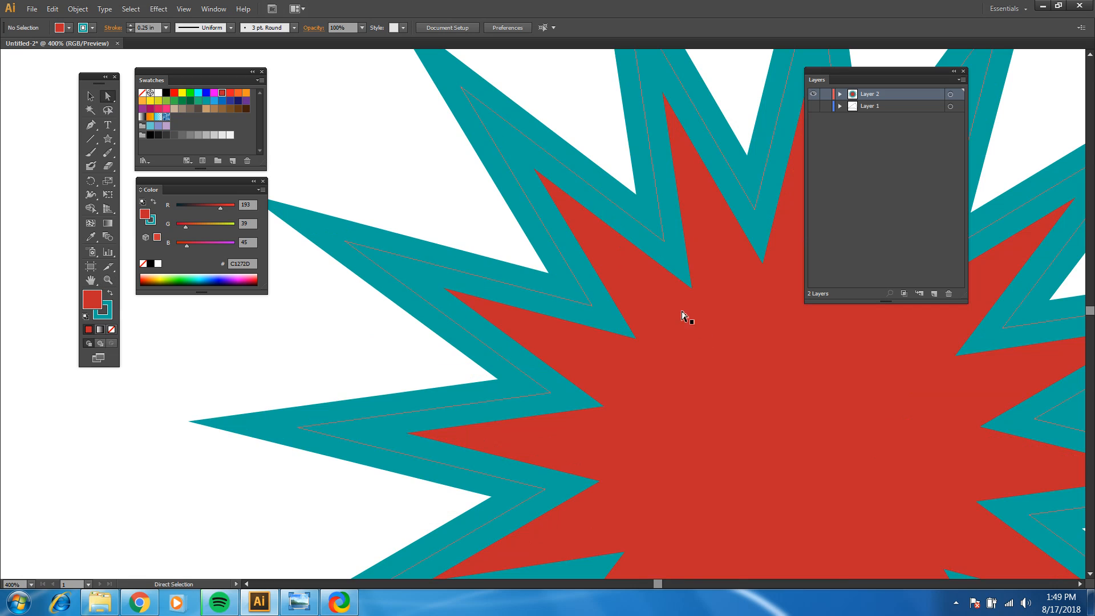
pyautogui.click(599, 309)
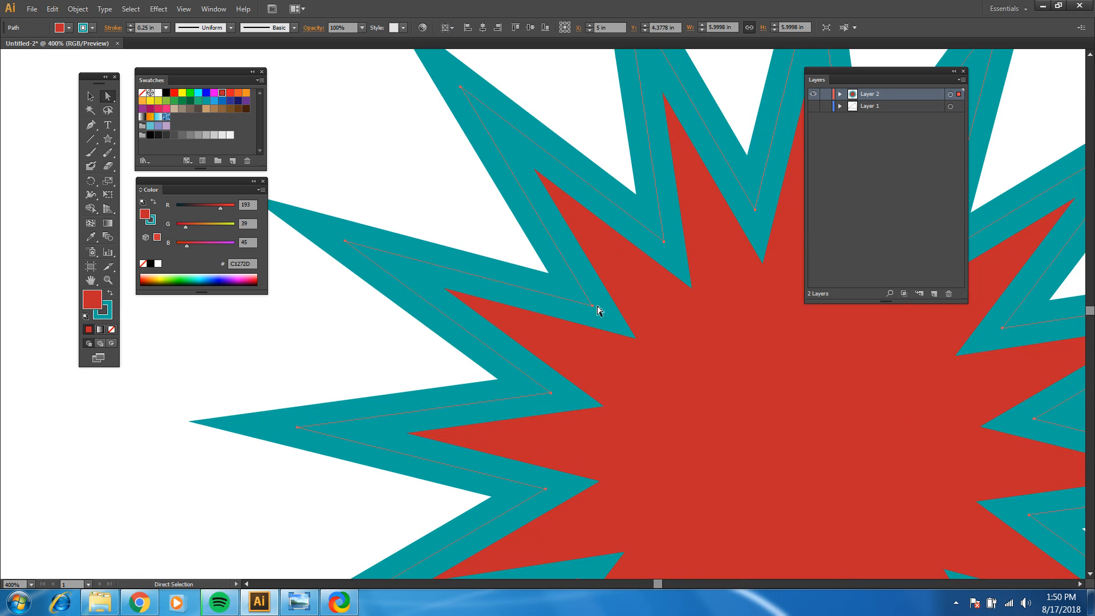
pyautogui.click(108, 280)
pyautogui.moveTo(485, 165); pyautogui.dragTo(724, 383)
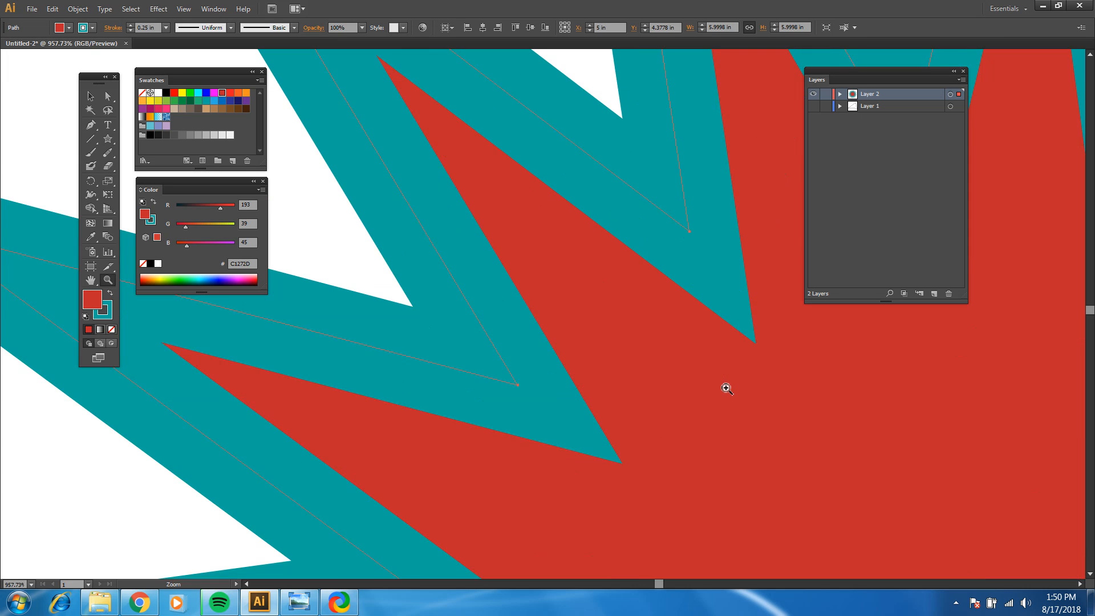
pyautogui.click(107, 97)
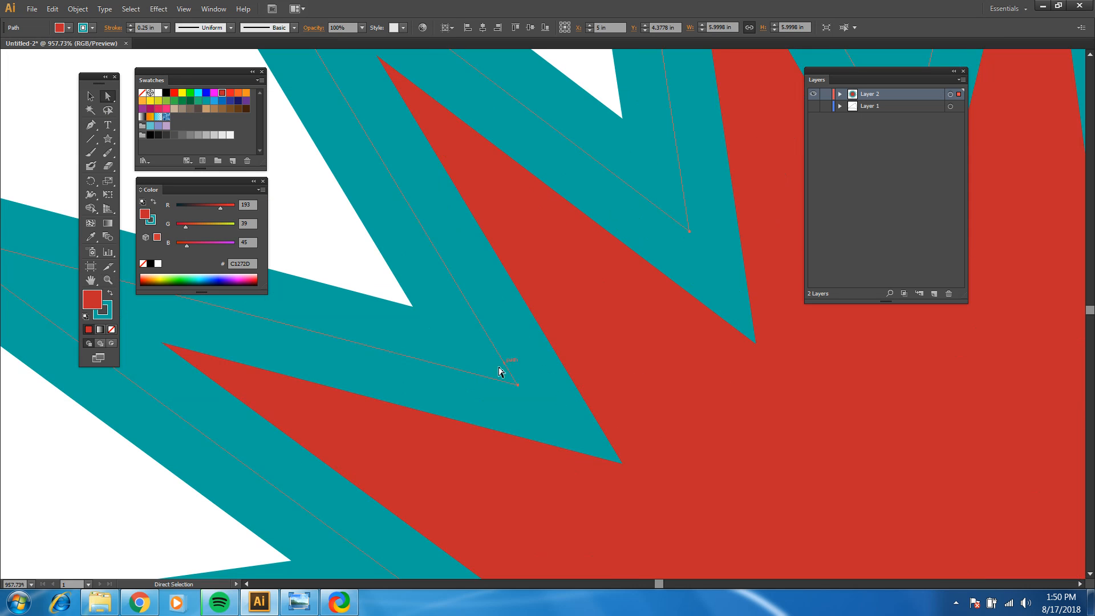
pyautogui.click(518, 385)
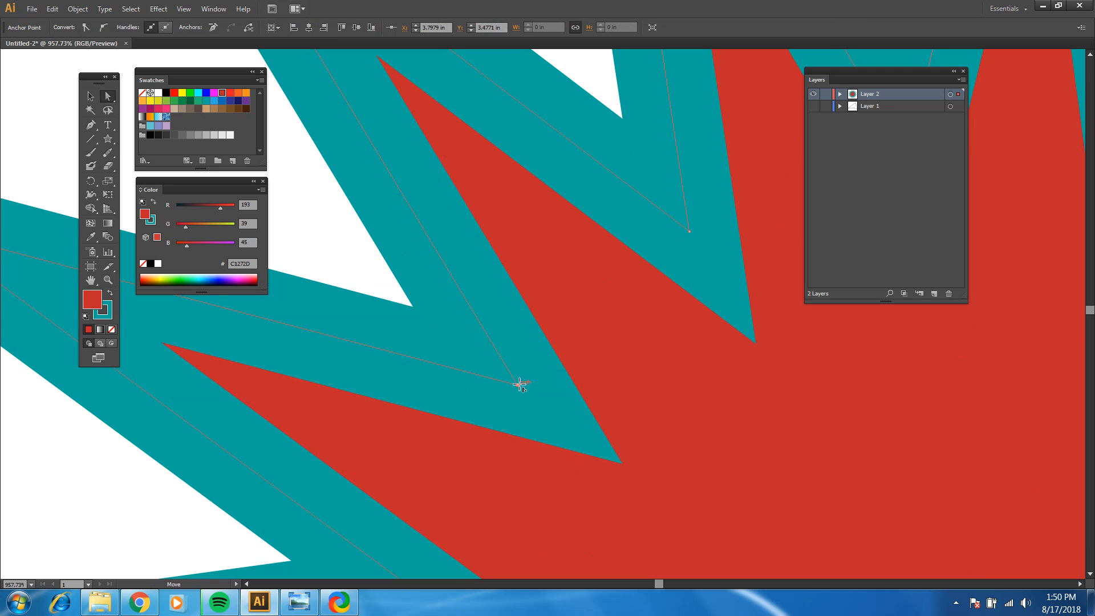
pyautogui.moveTo(517, 385); pyautogui.dragTo(332, 246)
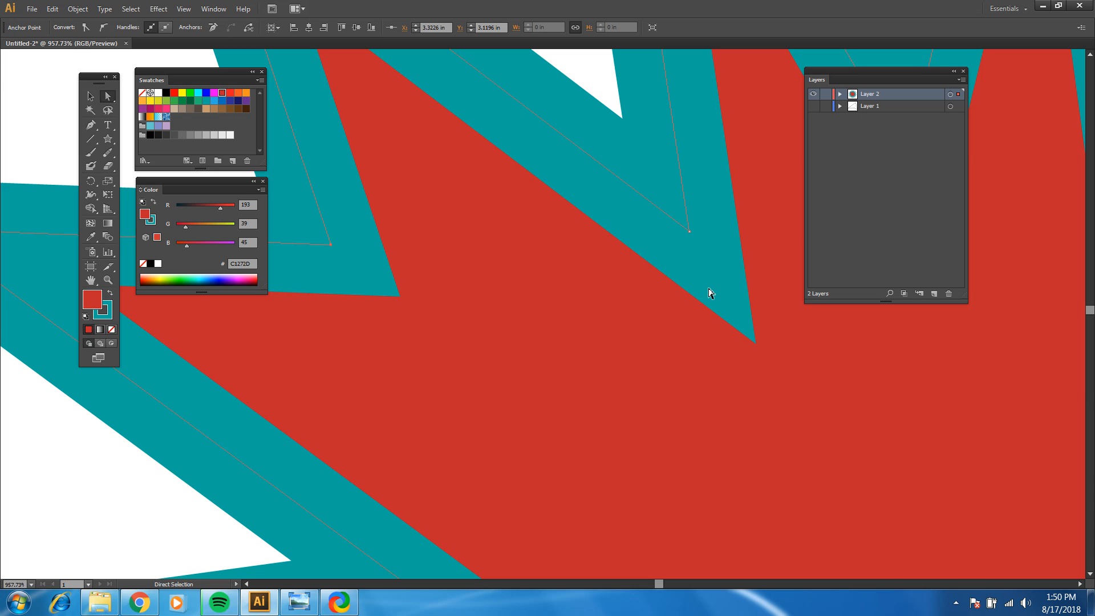
# Step: Pull an inner anchor point at the star's upper right outward to about X 6.24 in, Y 2.83 in
pyautogui.click(91, 281)
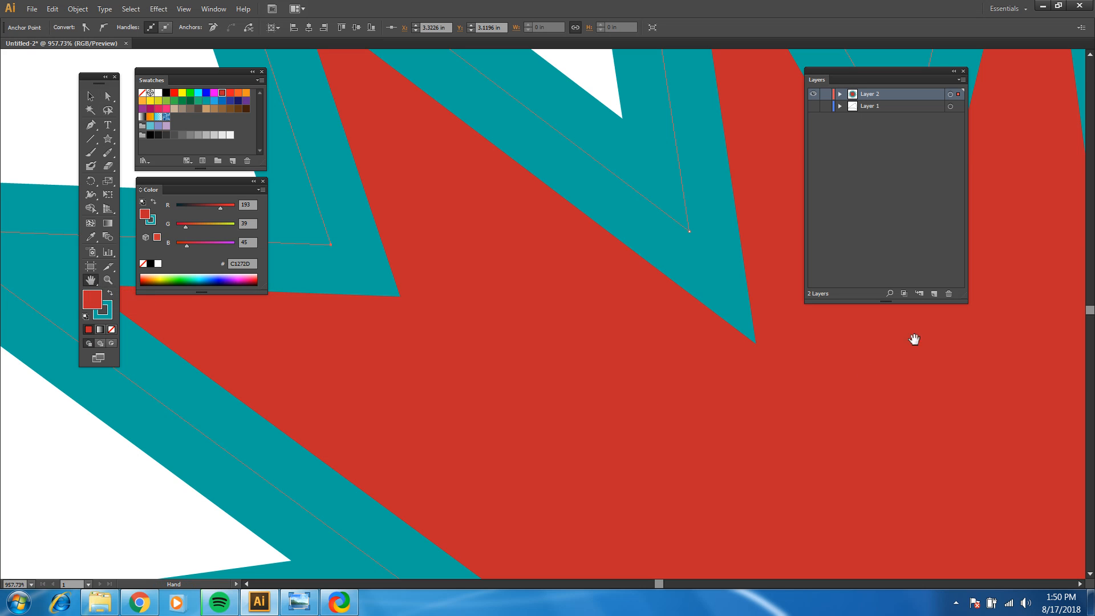
pyautogui.moveTo(939, 364); pyautogui.dragTo(395, 372)
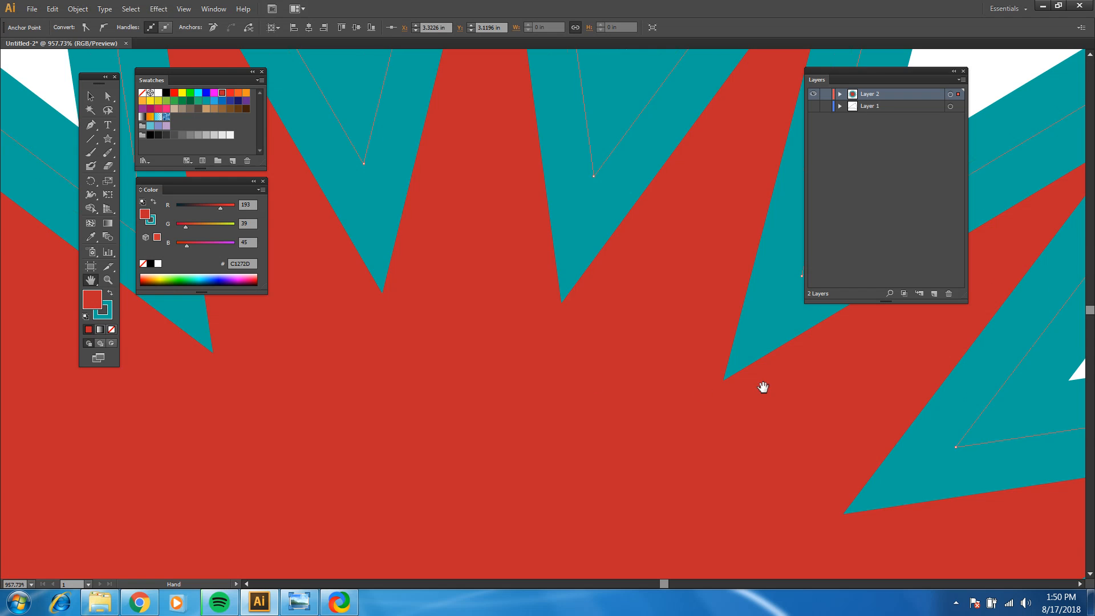
pyautogui.moveTo(763, 383); pyautogui.dragTo(464, 423)
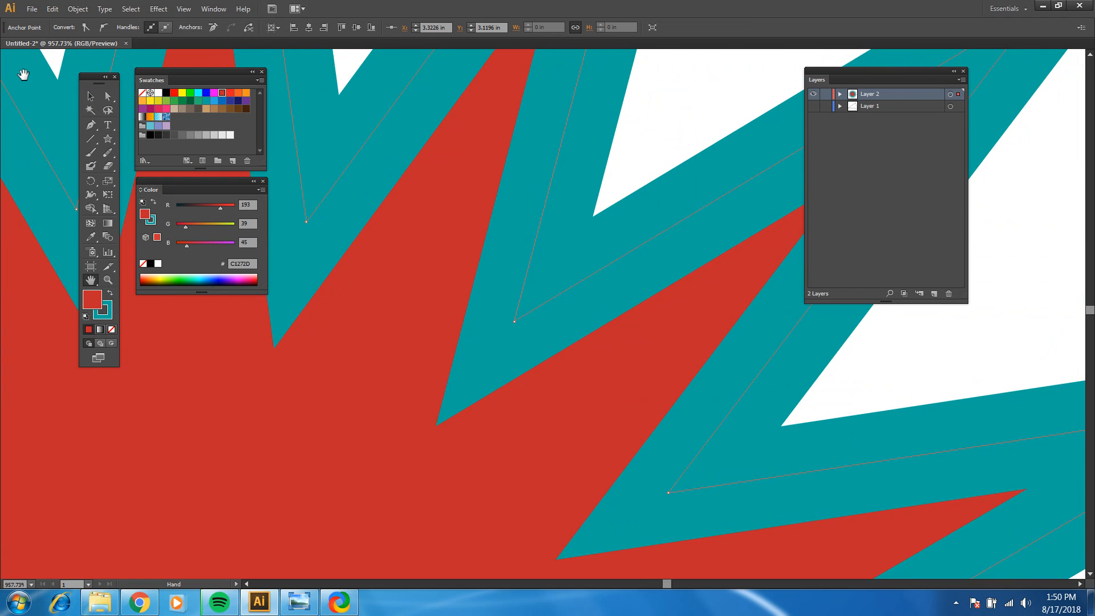
pyautogui.click(108, 96)
pyautogui.moveTo(515, 322); pyautogui.dragTo(647, 186)
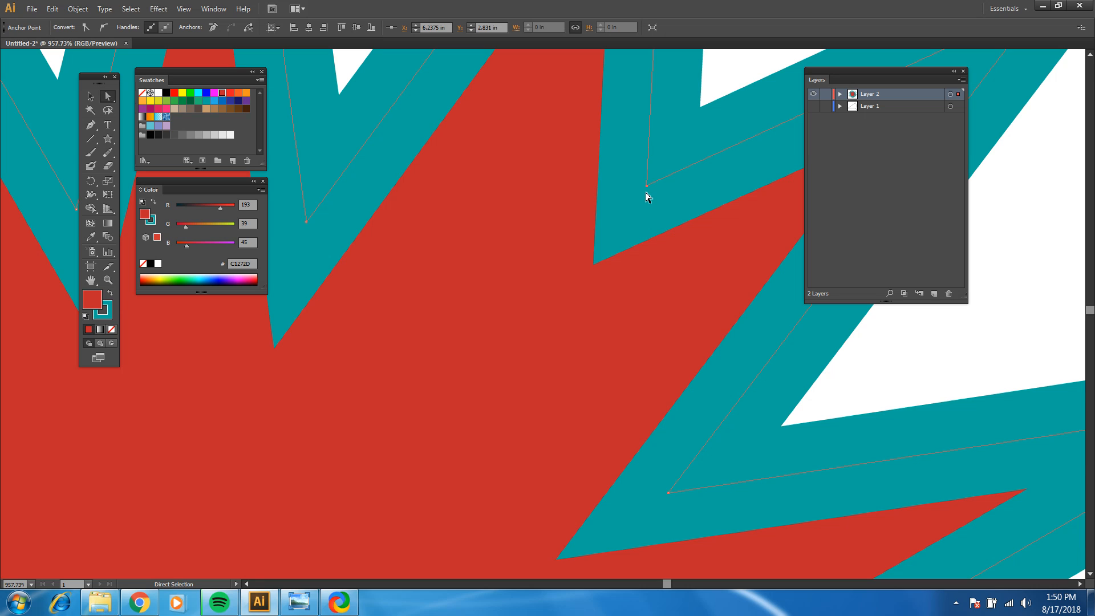
# Step: Pan around the enlarged star to examine its points and inner anchors on all sides
pyautogui.click(90, 279)
pyautogui.moveTo(516, 188); pyautogui.dragTo(569, 425)
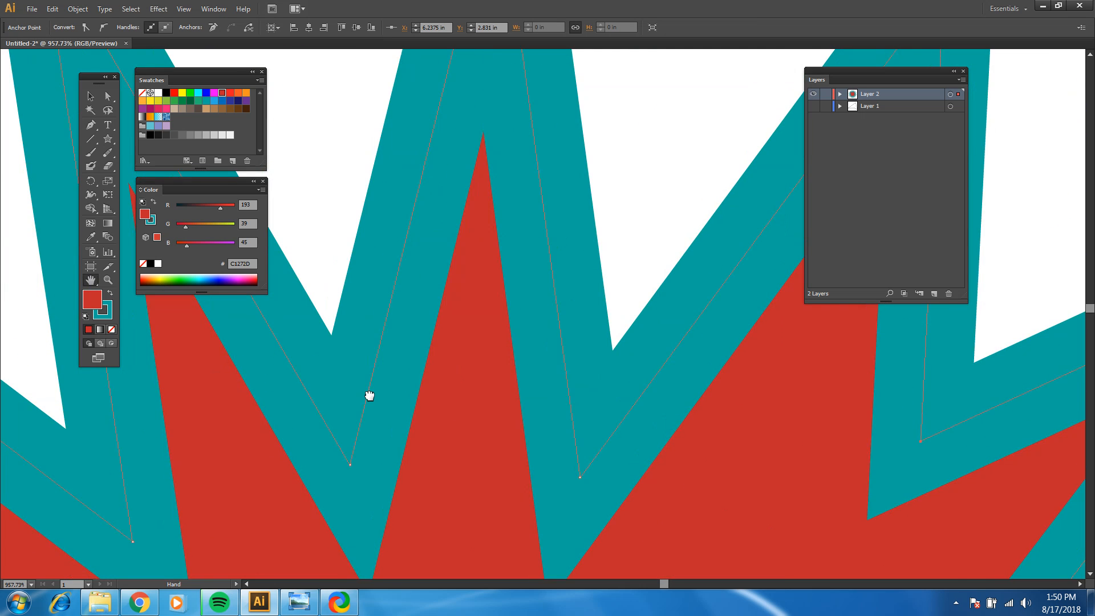
pyautogui.moveTo(369, 395); pyautogui.dragTo(621, 264)
pyautogui.moveTo(364, 379); pyautogui.dragTo(587, 206)
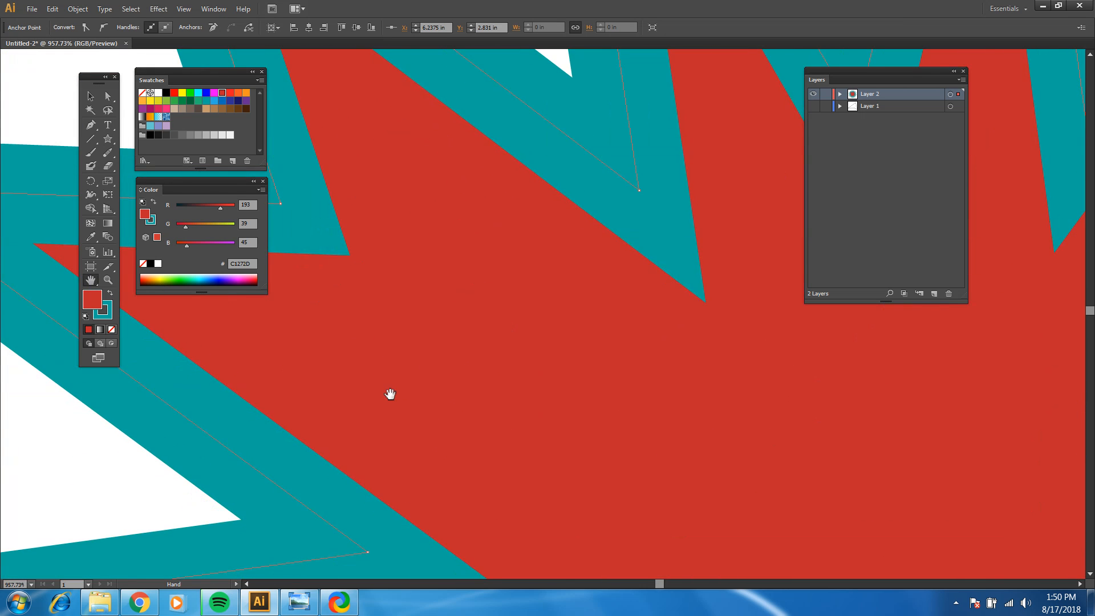
pyautogui.moveTo(390, 395); pyautogui.dragTo(702, 137)
pyautogui.moveTo(440, 399); pyautogui.dragTo(535, 124)
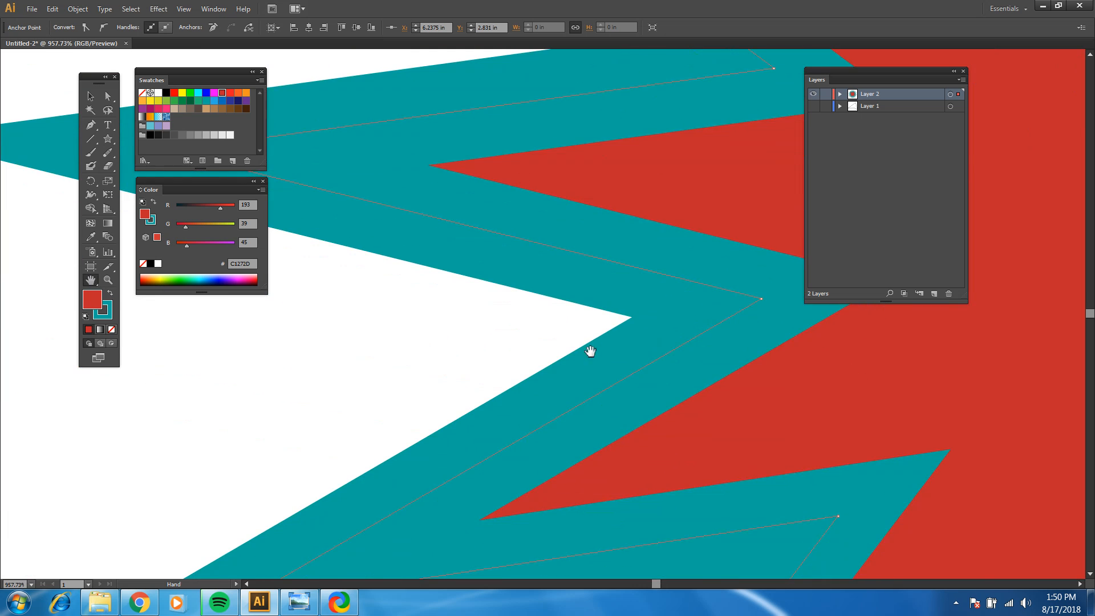
pyautogui.moveTo(635, 430); pyautogui.dragTo(503, 250)
pyautogui.moveTo(621, 368); pyautogui.dragTo(443, 187)
pyautogui.moveTo(805, 412); pyautogui.dragTo(520, 487)
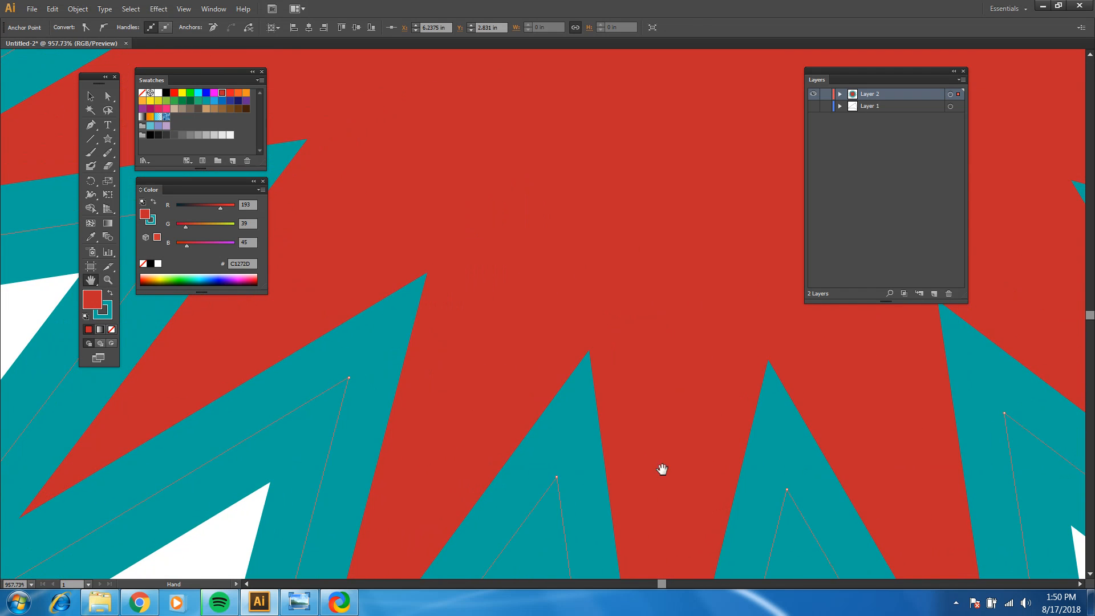
pyautogui.moveTo(799, 462); pyautogui.dragTo(696, 540)
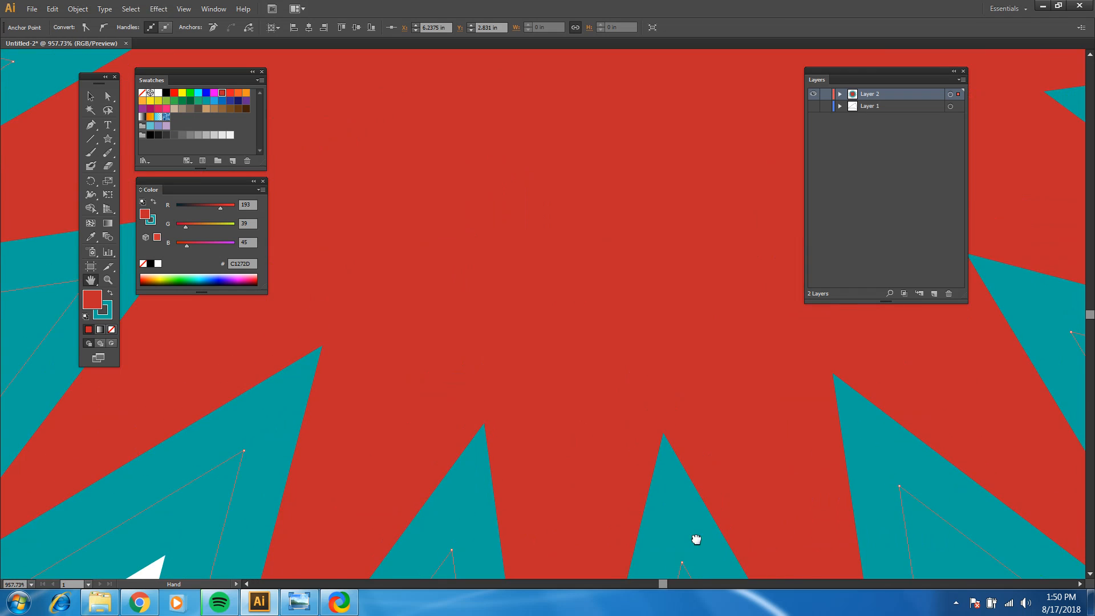
# Step: Zoom out to view the whole reshaped star and try zooming in closely on the area beside it
pyautogui.click(108, 280)
pyautogui.keyDown('alt'); pyautogui.click(532, 223); pyautogui.keyUp('alt')
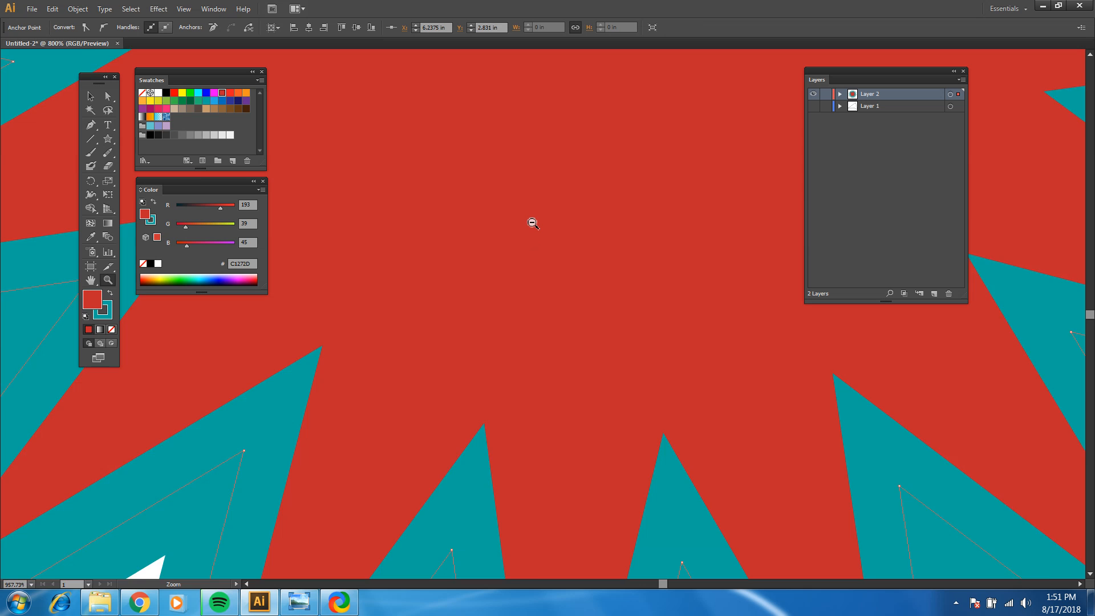
pyautogui.keyDown('alt'); pyautogui.click(533, 223); pyautogui.keyUp('alt')
pyautogui.keyDown('alt'); pyautogui.click(584, 228); pyautogui.keyUp('alt')
pyautogui.keyDown('alt'); pyautogui.click(593, 223); pyautogui.keyUp('alt')
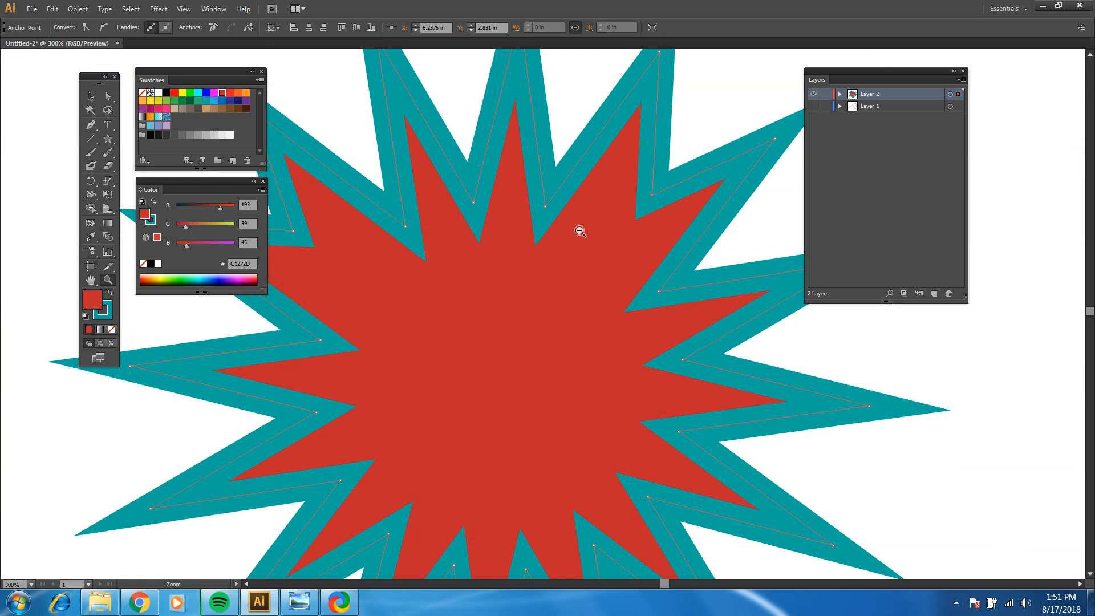
pyautogui.keyDown('alt'); pyautogui.click(513, 300); pyautogui.keyUp('alt')
pyautogui.keyDown('alt'); pyautogui.click(506, 333); pyautogui.keyUp('alt')
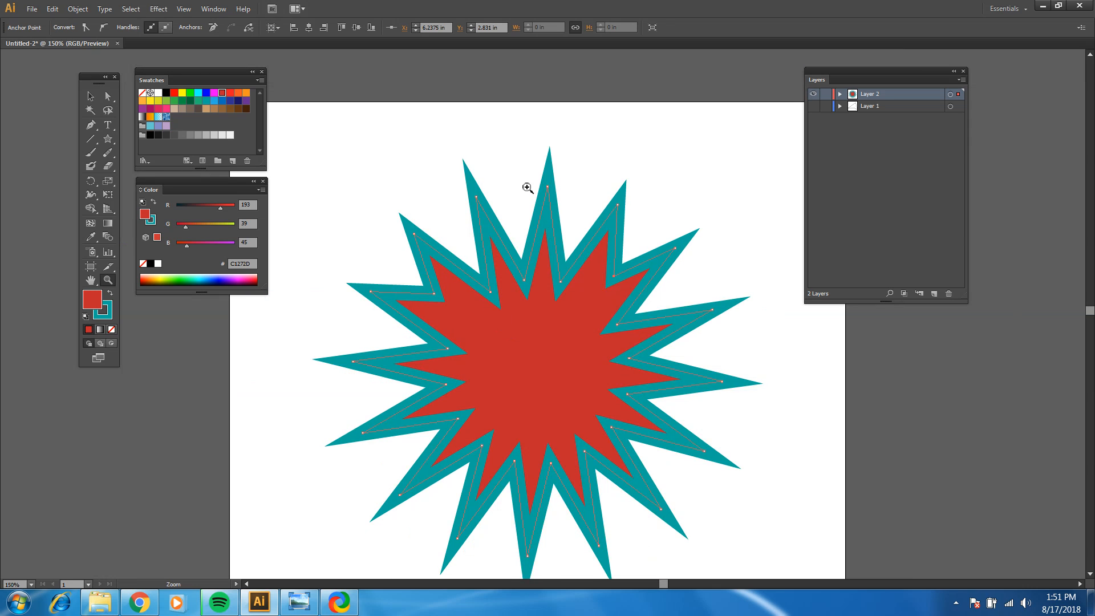
pyautogui.click(701, 173)
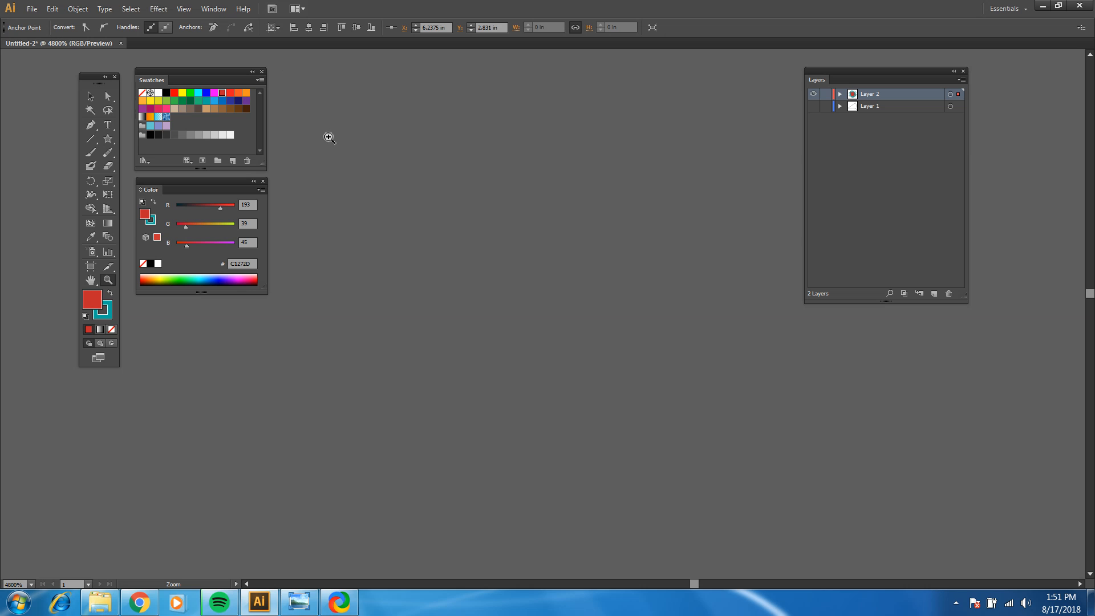
# Step: Fit the artboard in the window and deselect the star
pyautogui.click(184, 9)
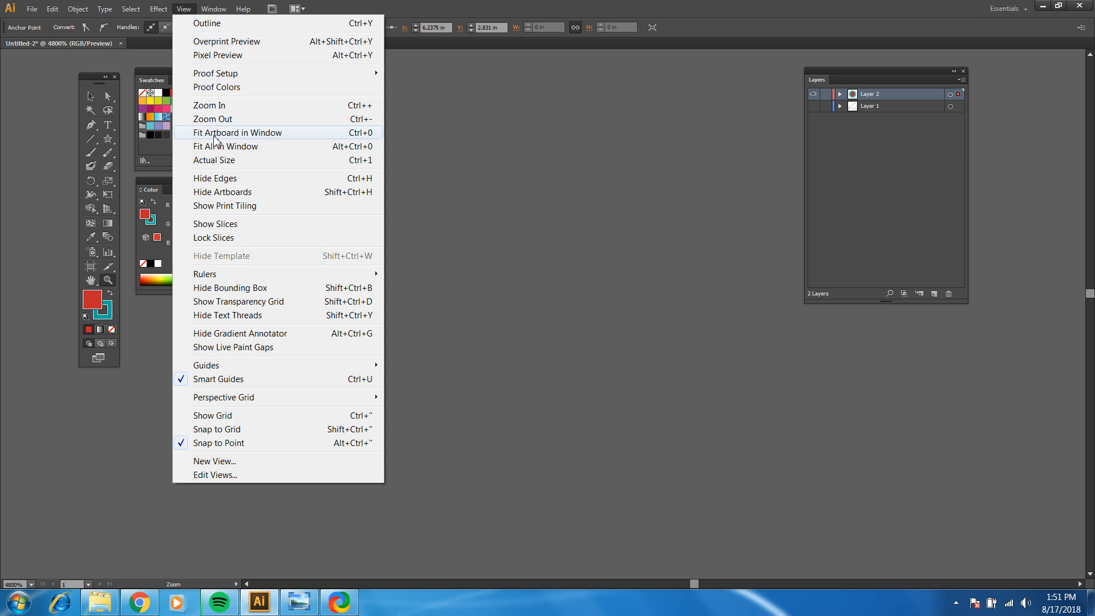
pyautogui.click(246, 134)
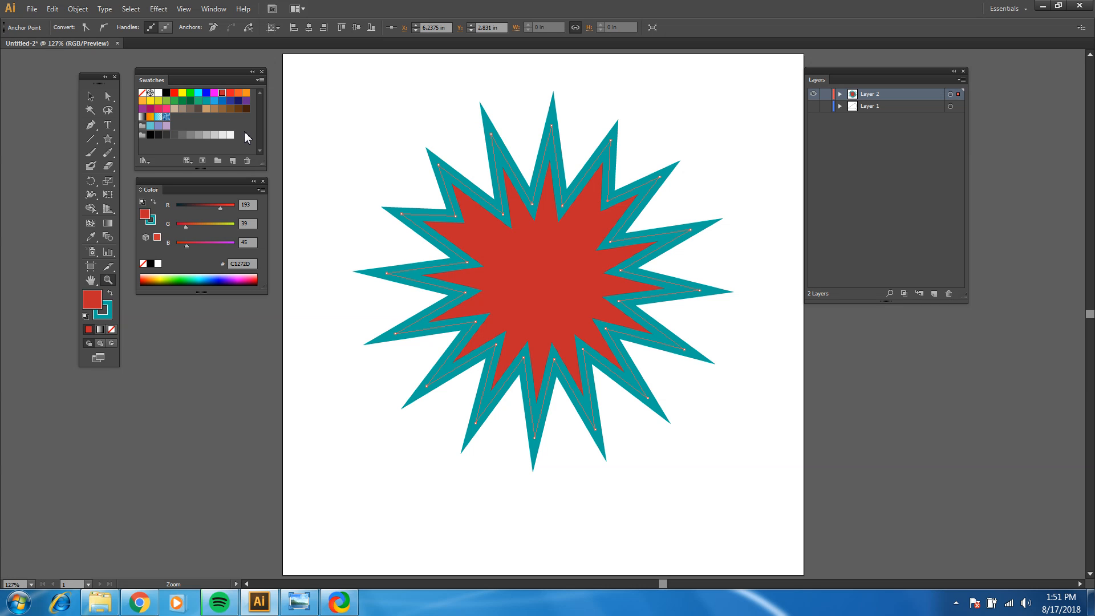
pyautogui.click(90, 96)
pyautogui.click(63, 143)
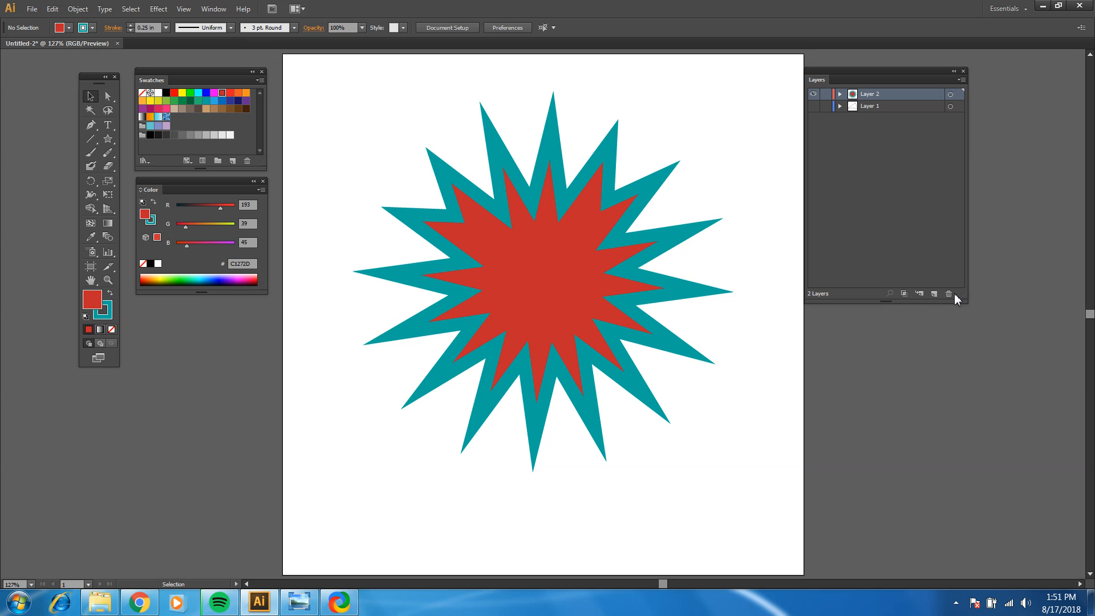
# Step: Add a new layer above the star's layer and place the text STAR at 48 pt in the middle of the star
pyautogui.click(935, 295)
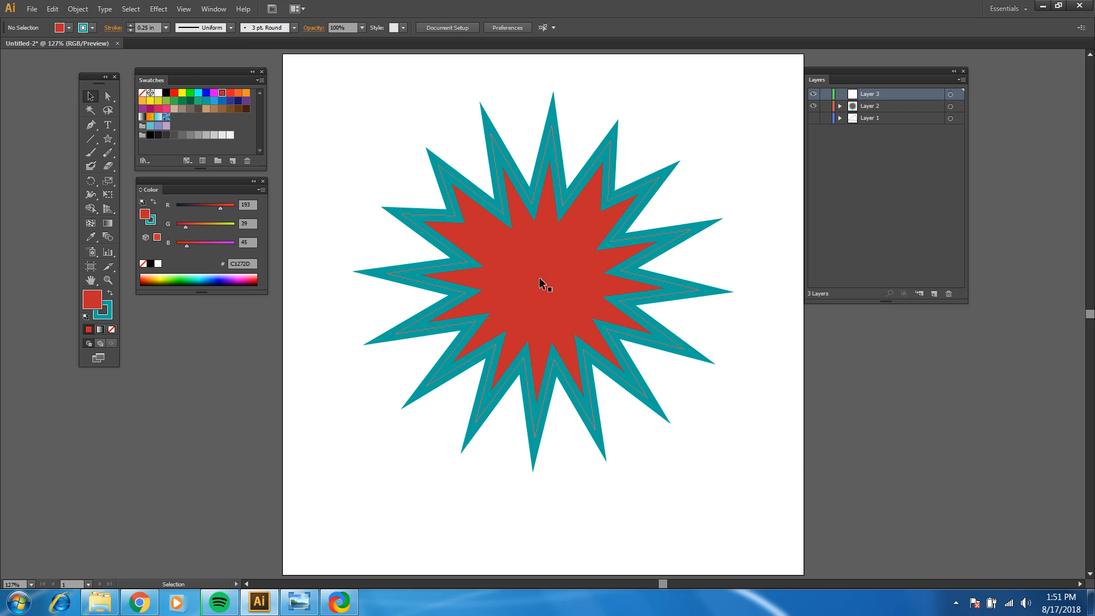
pyautogui.click(107, 280)
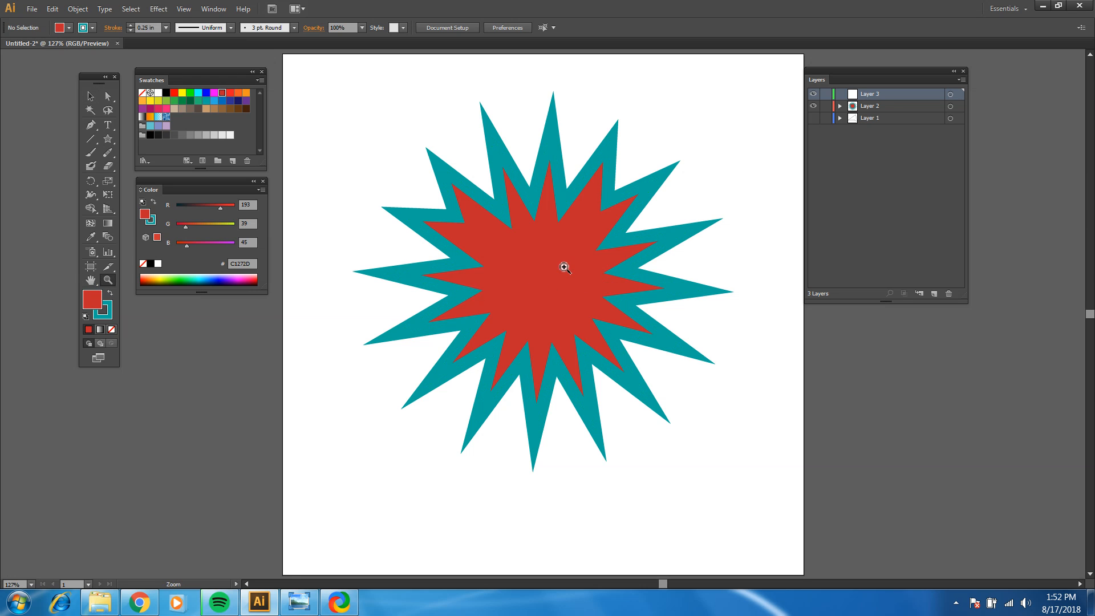
pyautogui.click(543, 279)
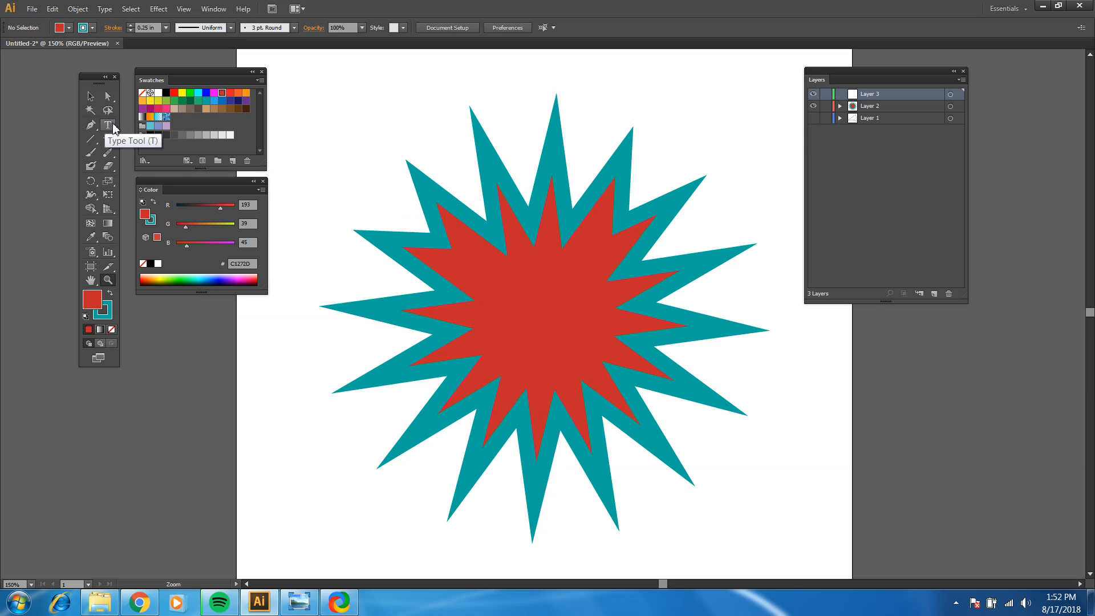
pyautogui.click(109, 125)
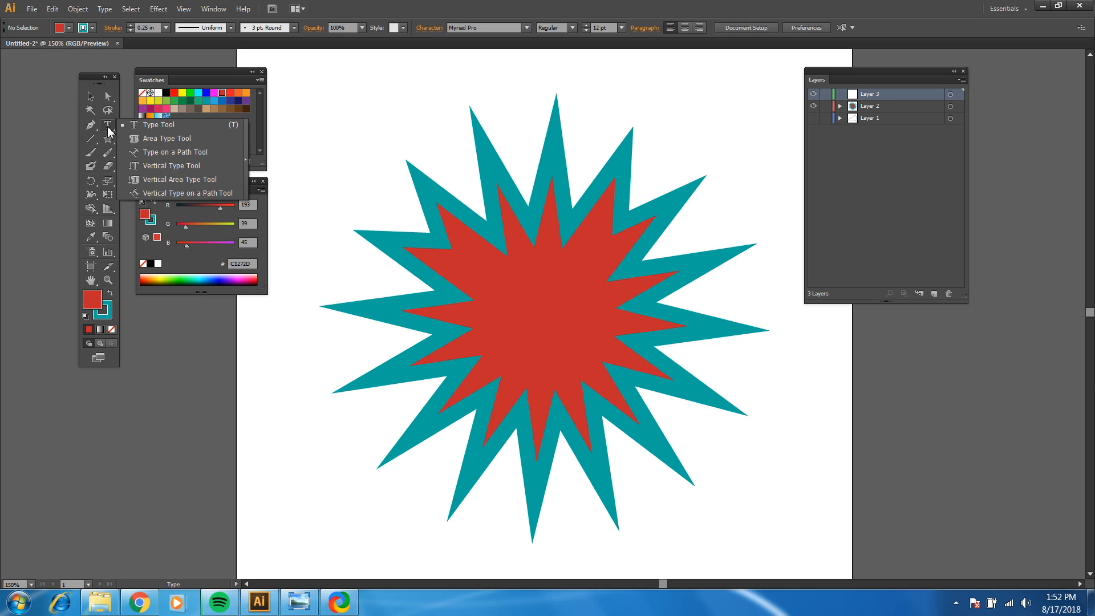
pyautogui.click(136, 130)
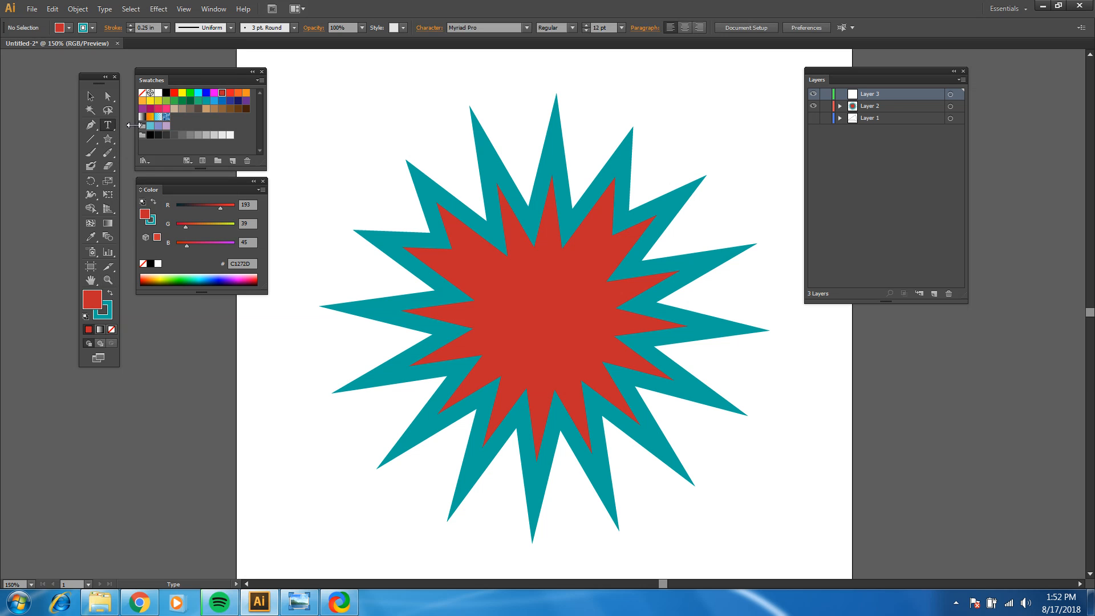
pyautogui.click(519, 317)
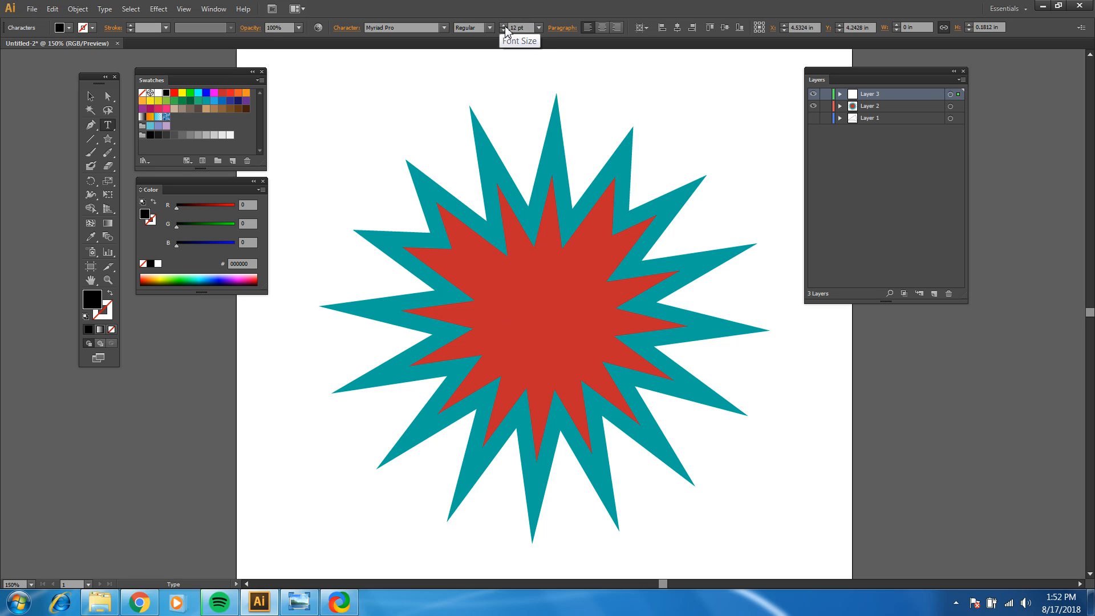
pyautogui.click(539, 31)
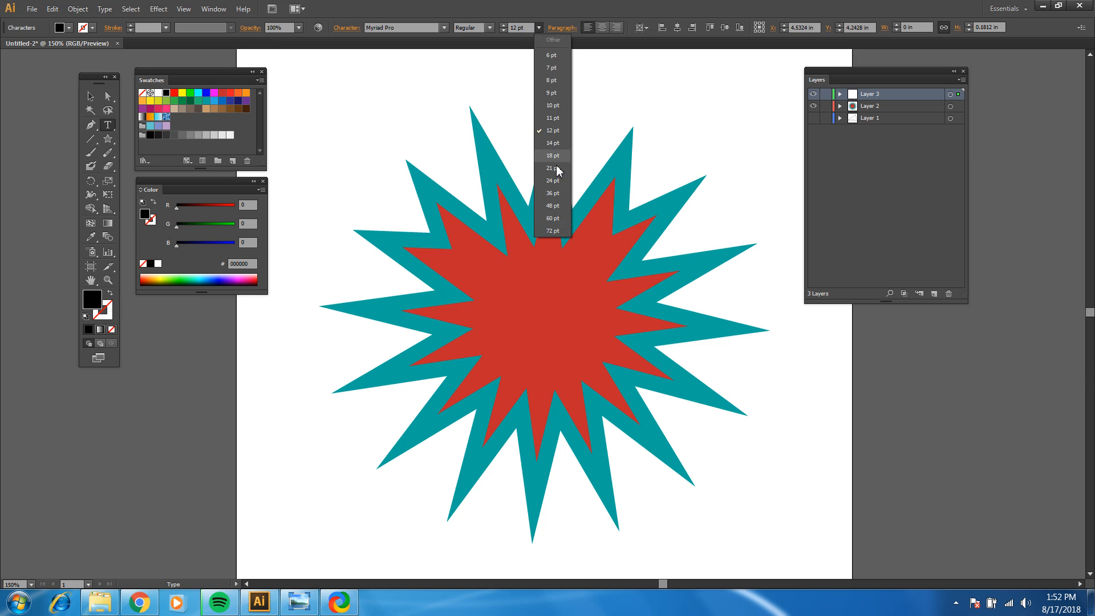
pyautogui.click(552, 205)
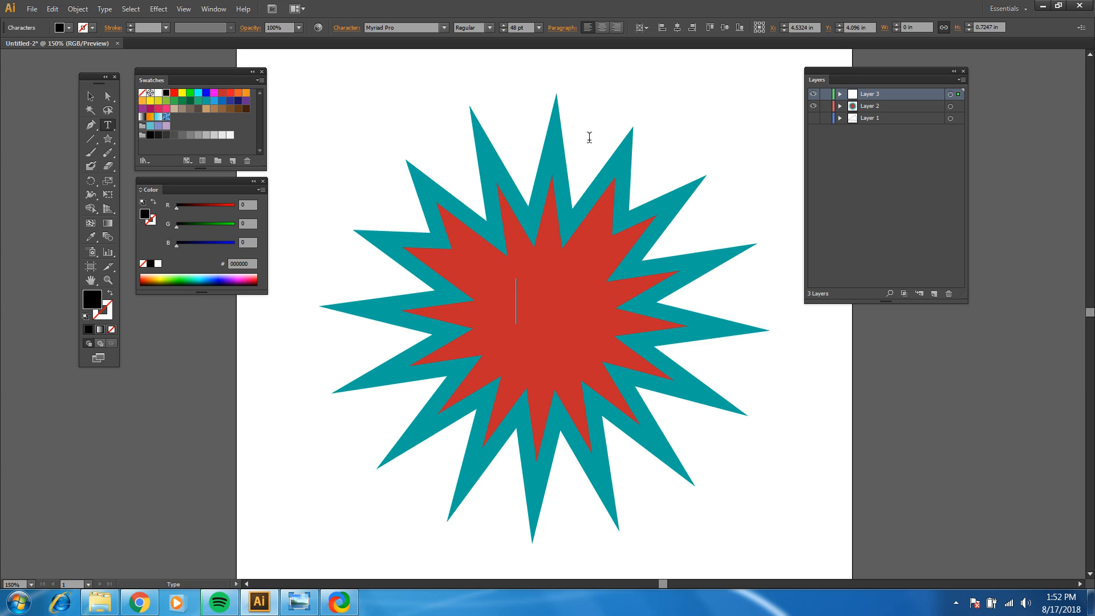
pyautogui.write('STAR')
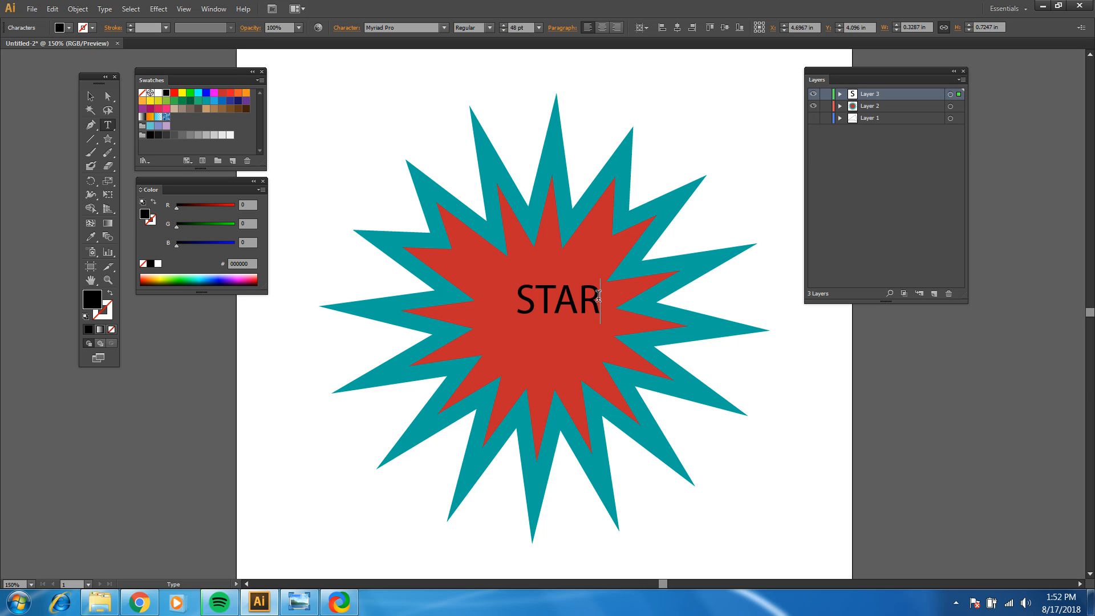
# Step: Select the STAR text and step through the fonts following Myriad Pro until it is set in PROG.BOT
pyautogui.moveTo(598, 296); pyautogui.dragTo(522, 310)
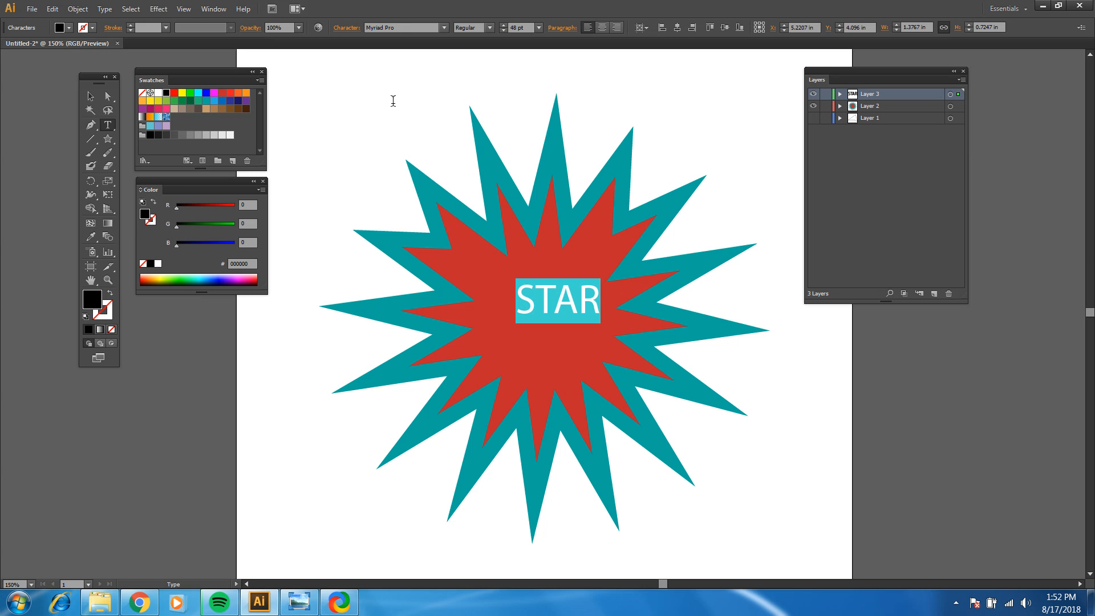
pyautogui.click(405, 32)
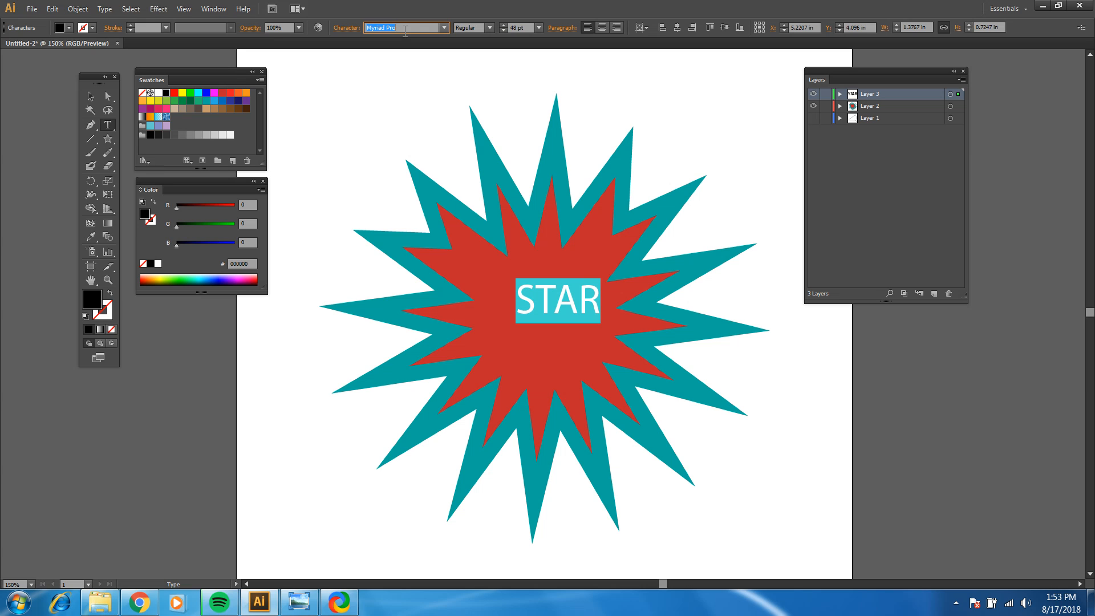
pyautogui.press('Down')
pyautogui.press('Down')
pyautogui.press('Down')
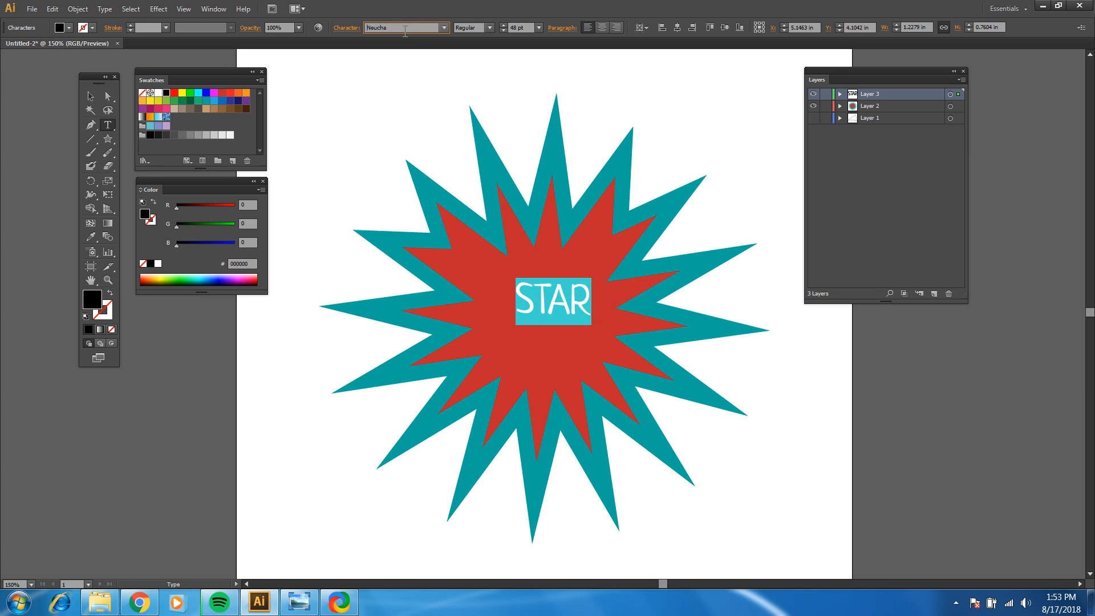
pyautogui.press('Down')
pyautogui.press('Down')
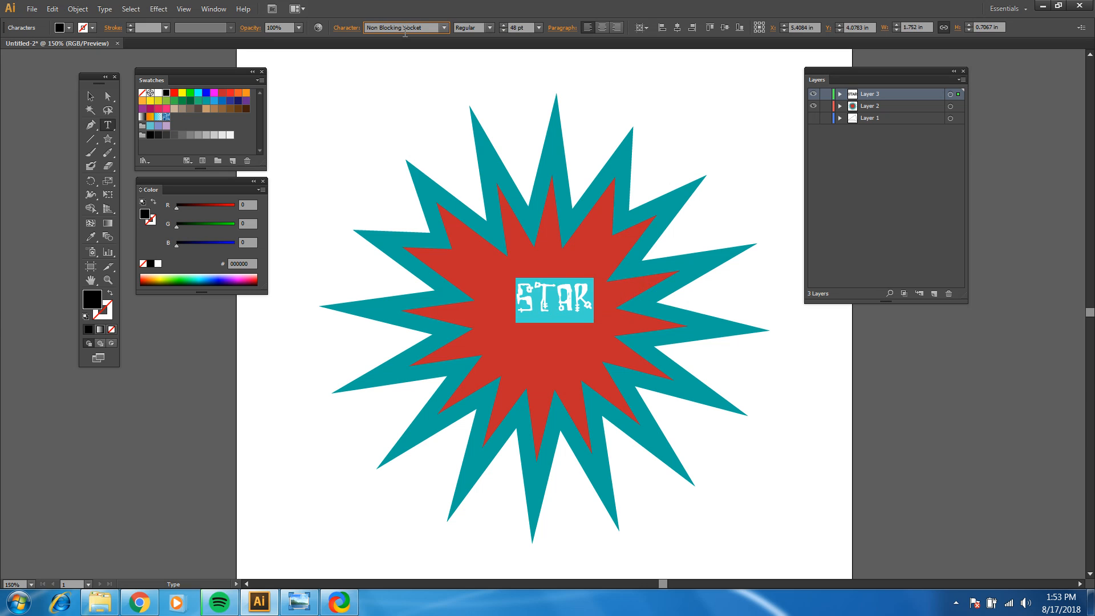
pyautogui.press('Down')
pyautogui.press('Down')
pyautogui.press('Down')
pyautogui.press('Down')
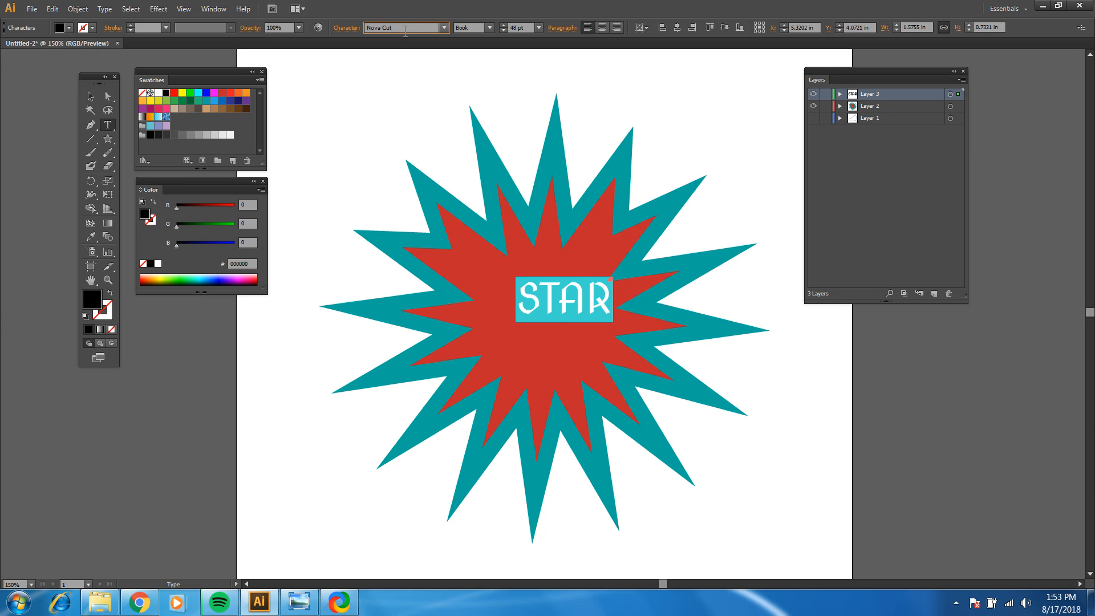
pyautogui.press('Down')
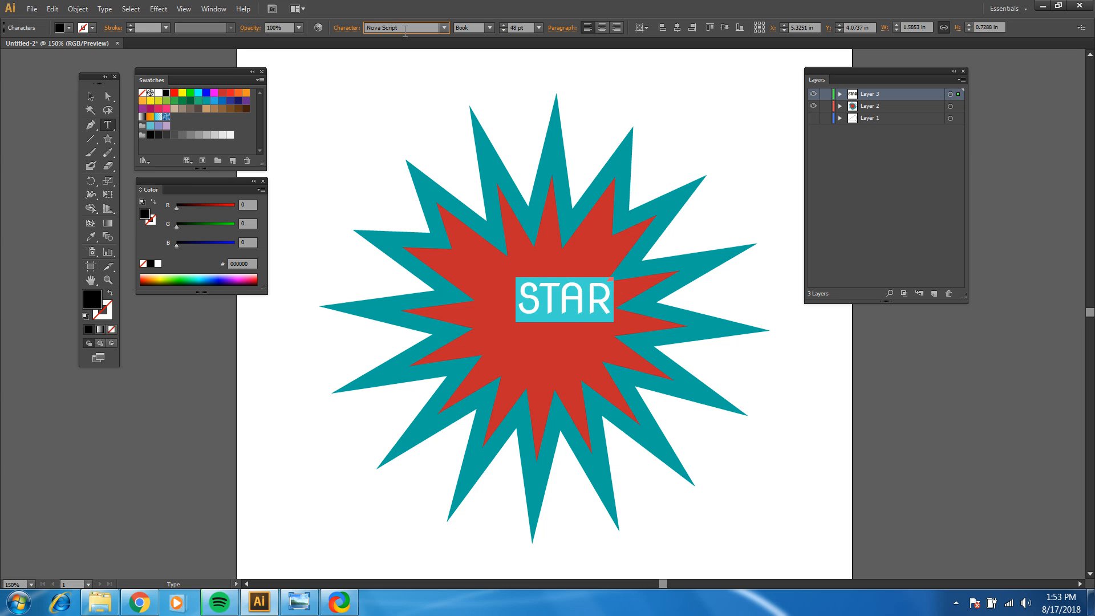
pyautogui.press('Down')
pyautogui.press('Down')
pyautogui.press('Down')
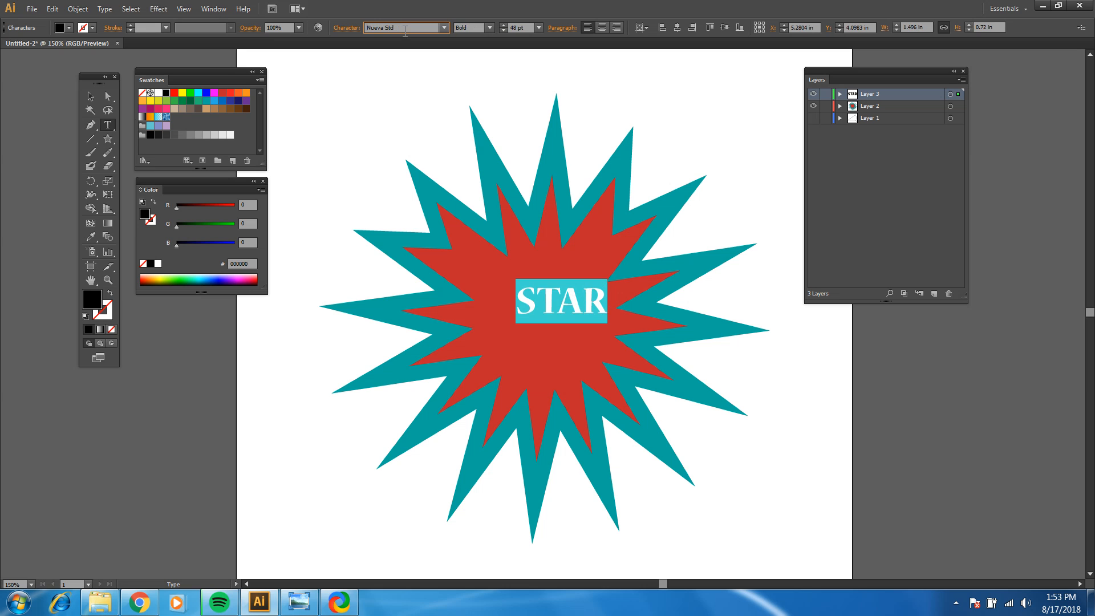
pyautogui.press('Down')
pyautogui.press('Down')
pyautogui.press('Down')
pyautogui.press('Down')
pyautogui.press('Down')
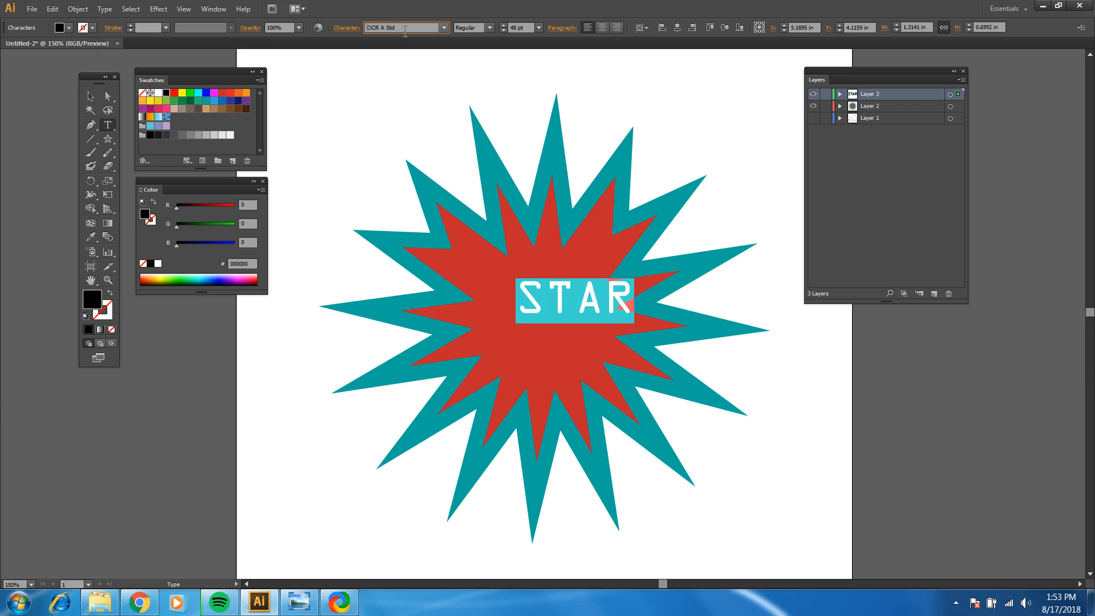
pyautogui.press('Down')
pyautogui.press('Down')
pyautogui.press('Down')
pyautogui.press('Down')
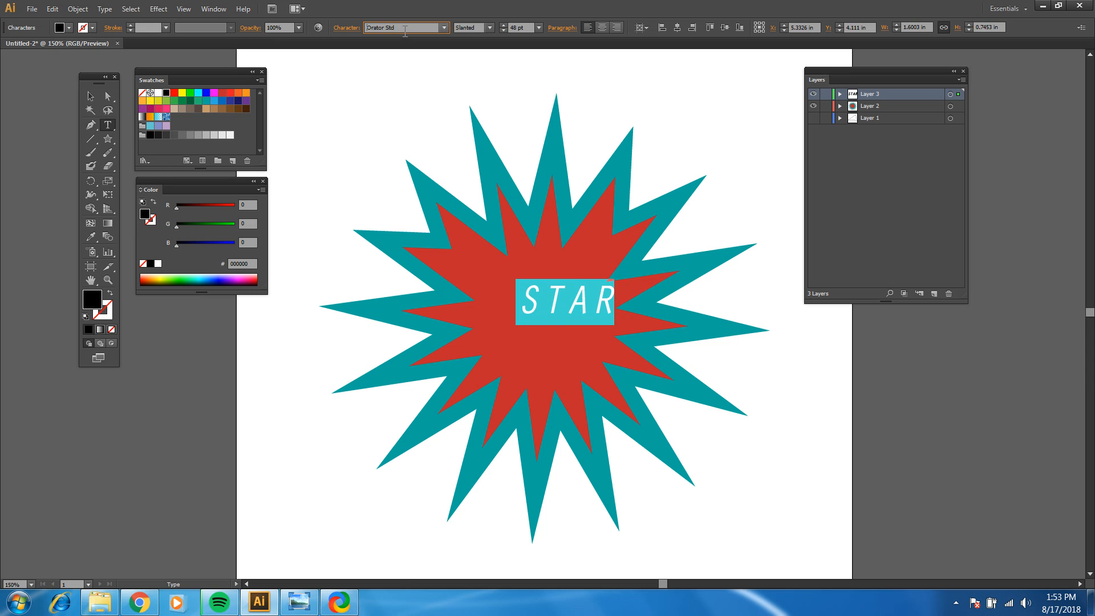
pyautogui.press('Down')
pyautogui.press('Down')
pyautogui.press('Down')
pyautogui.press('Down')
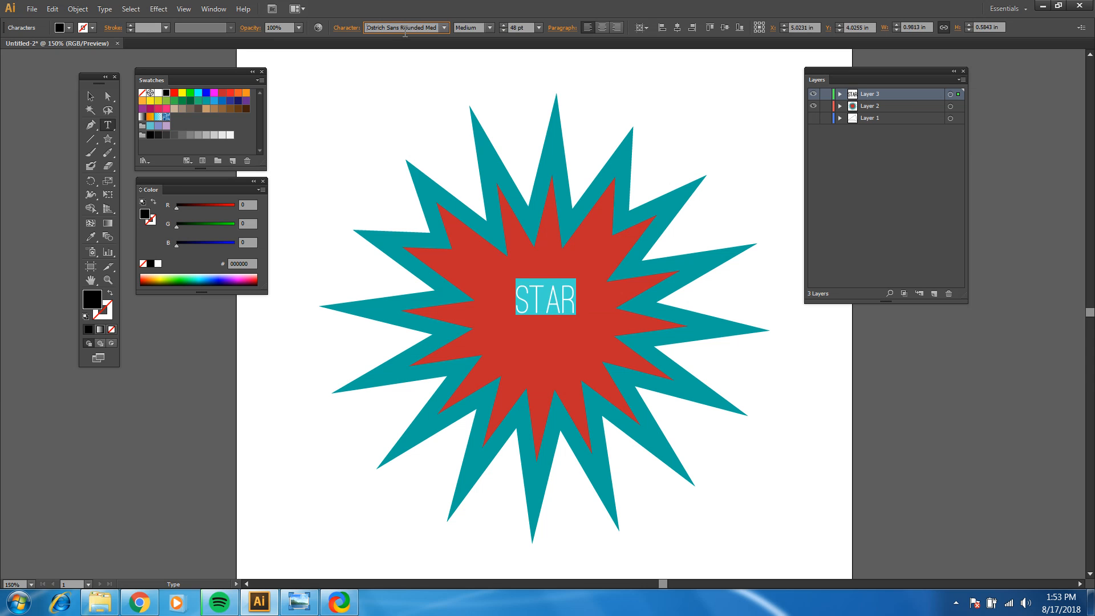
pyautogui.press('Down')
pyautogui.press('Down')
pyautogui.press('Down')
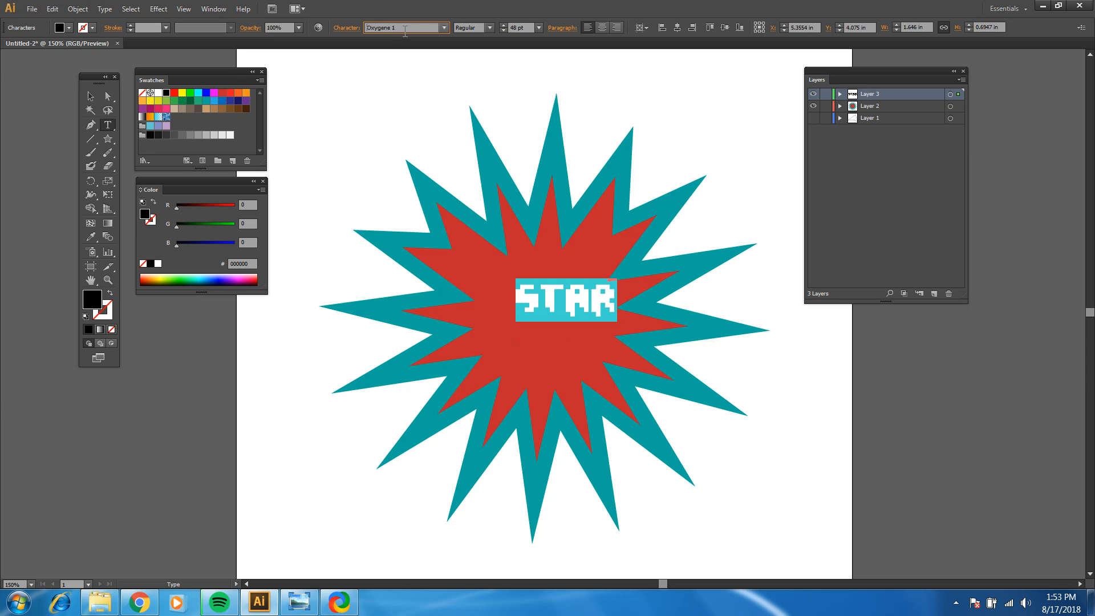
pyautogui.press('Down')
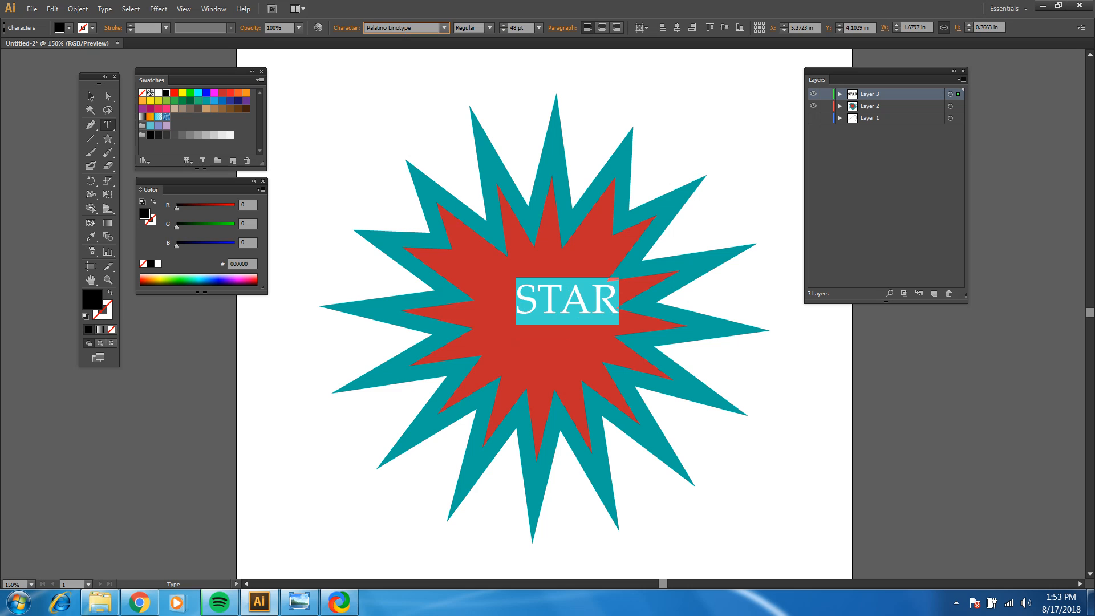
pyautogui.press('Down')
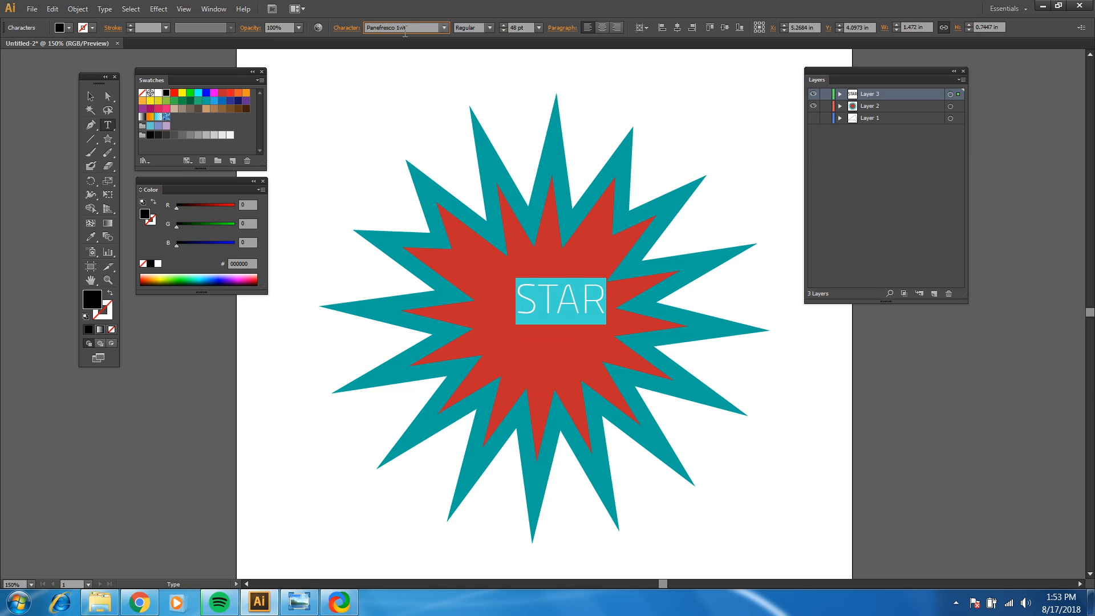
pyautogui.press('Down')
pyautogui.press('Down')
pyautogui.press('Down')
pyautogui.press('Down')
pyautogui.press('Down')
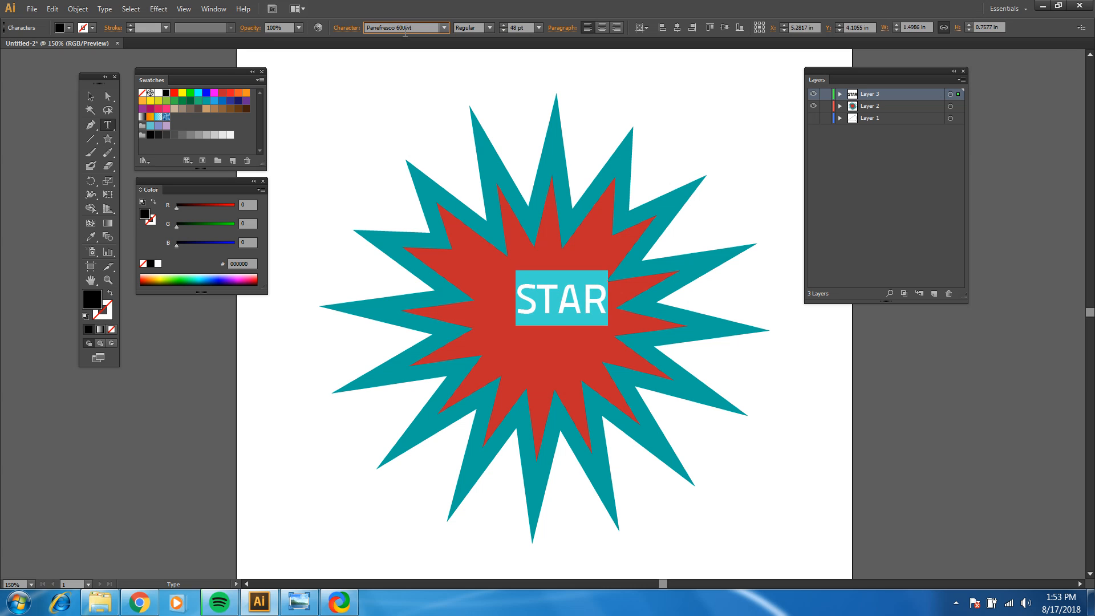
pyautogui.press('Down')
pyautogui.press('Down')
pyautogui.press('Down')
pyautogui.press('Down')
pyautogui.press('Down')
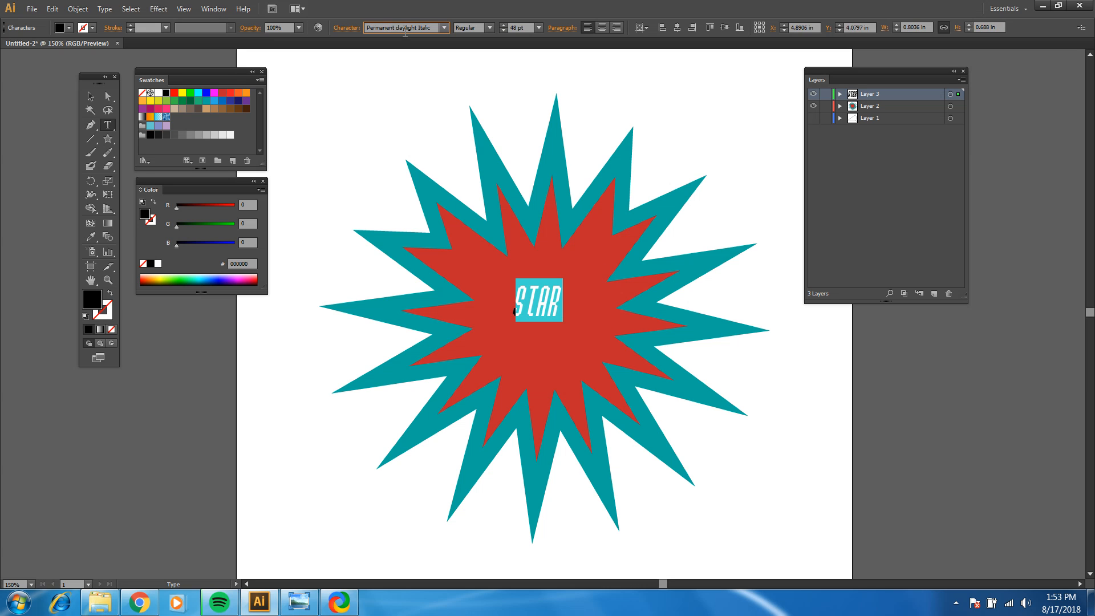
pyautogui.press('Down')
pyautogui.press('Down')
pyautogui.press('Down')
pyautogui.press('Down')
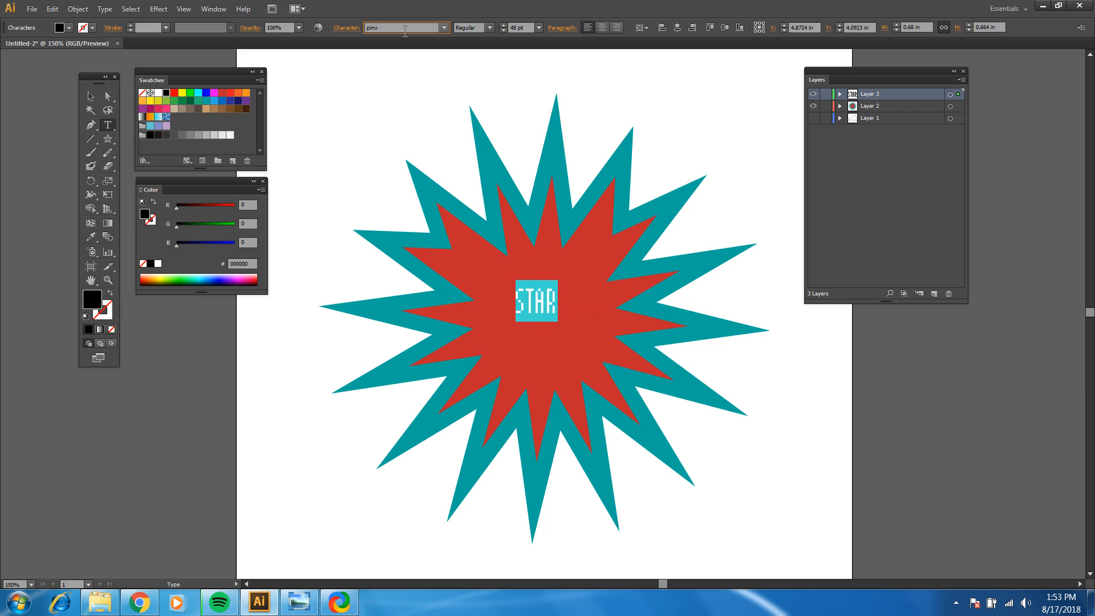
pyautogui.press('Down')
pyautogui.press('Down')
pyautogui.press('Down')
pyautogui.press('Down')
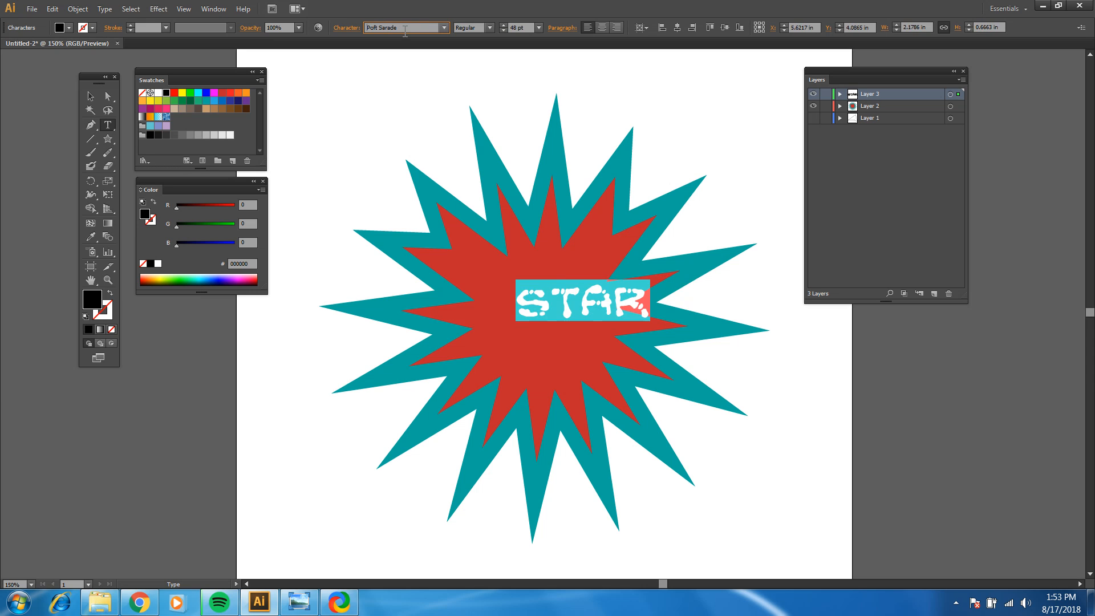
pyautogui.press('Down')
pyautogui.press('Down')
pyautogui.press('Down')
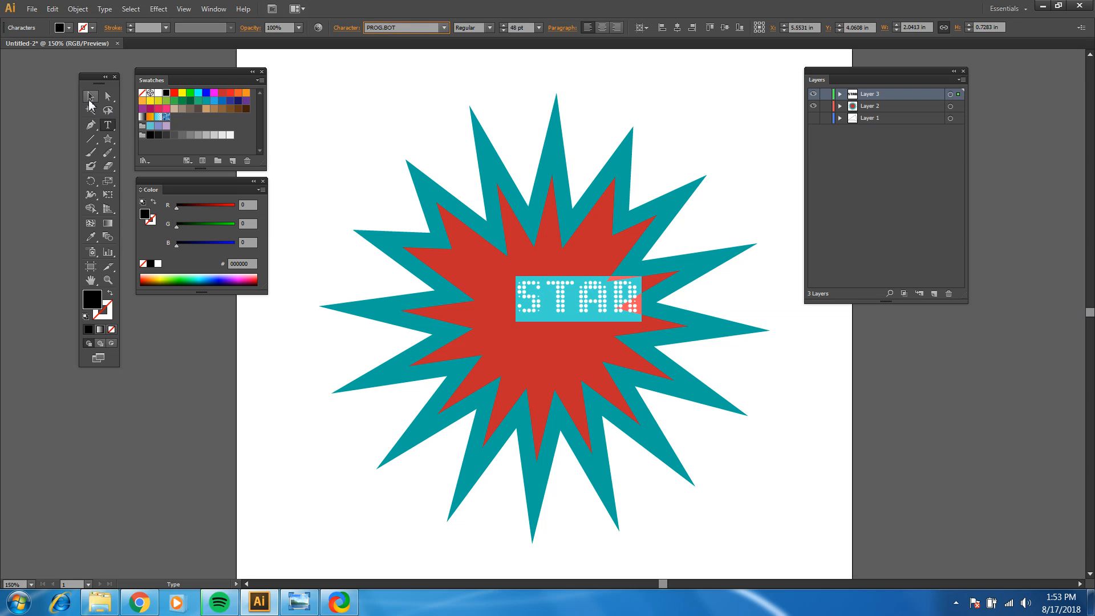
# Step: Move the STAR text so that it sits centered within the red area of the star, and deselect it
pyautogui.click(90, 98)
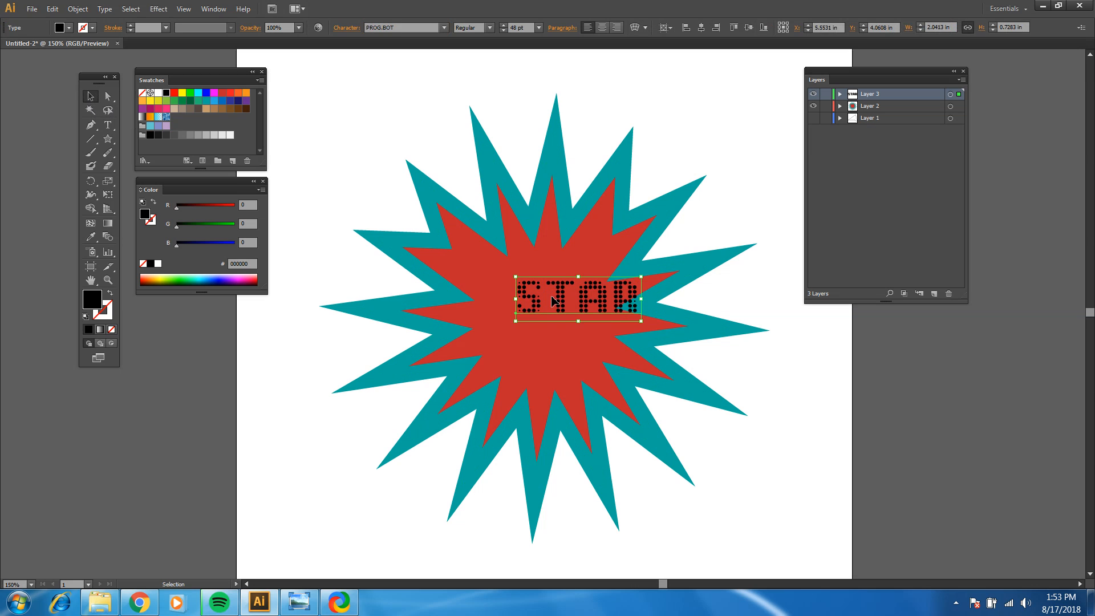
pyautogui.moveTo(552, 301); pyautogui.dragTo(525, 306)
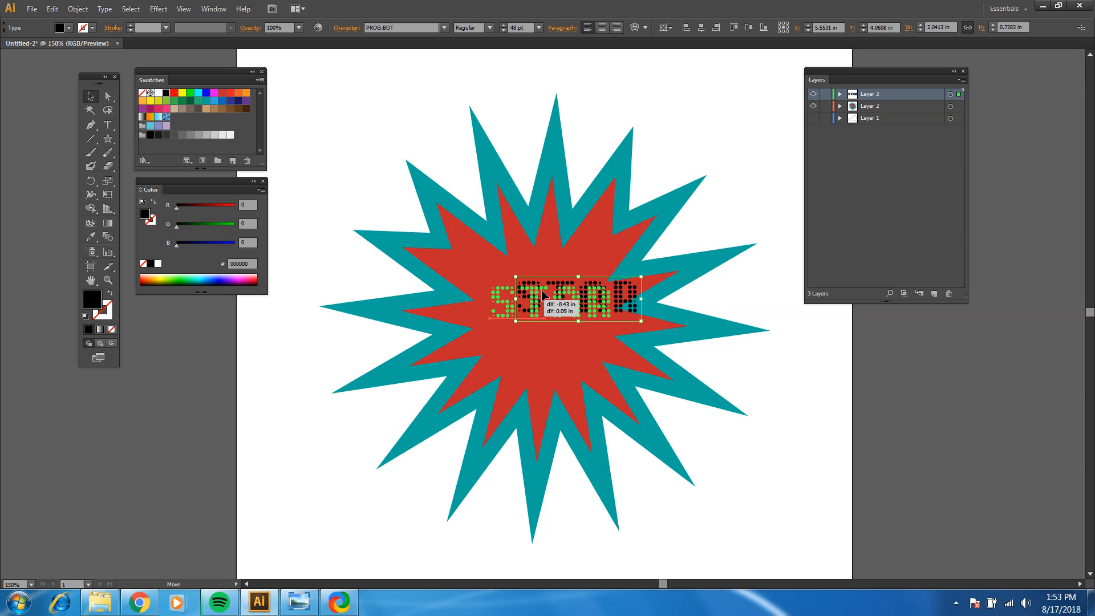
pyautogui.click(716, 87)
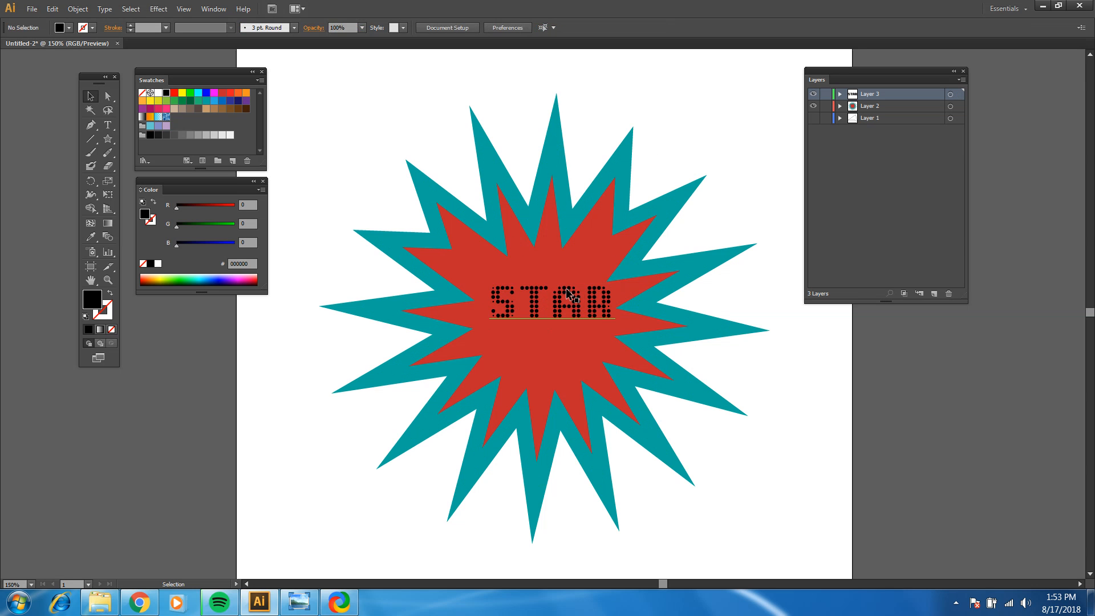
pyautogui.moveTo(567, 292); pyautogui.dragTo(560, 298)
pyautogui.click(704, 105)
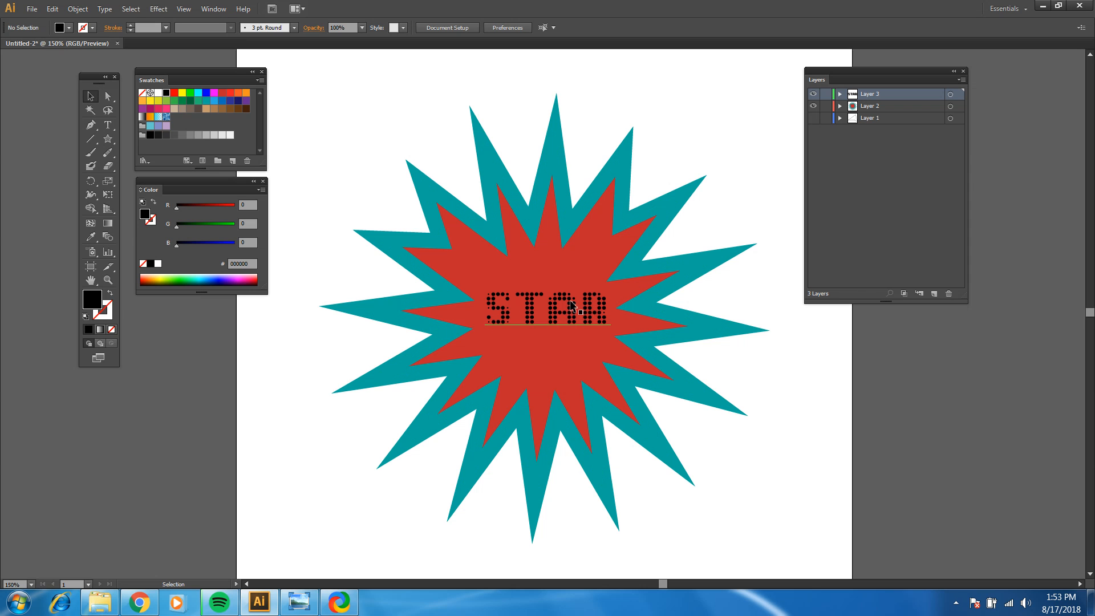
# Step: Fill the STAR text with white (FFFFFF) and deselect it
pyautogui.click(593, 308)
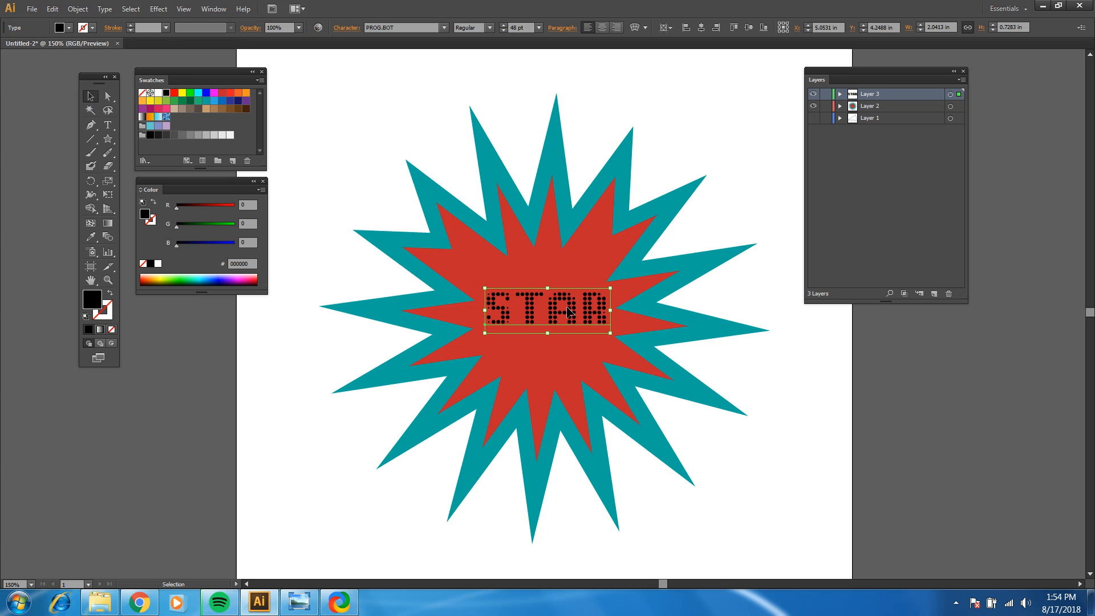
pyautogui.click(158, 93)
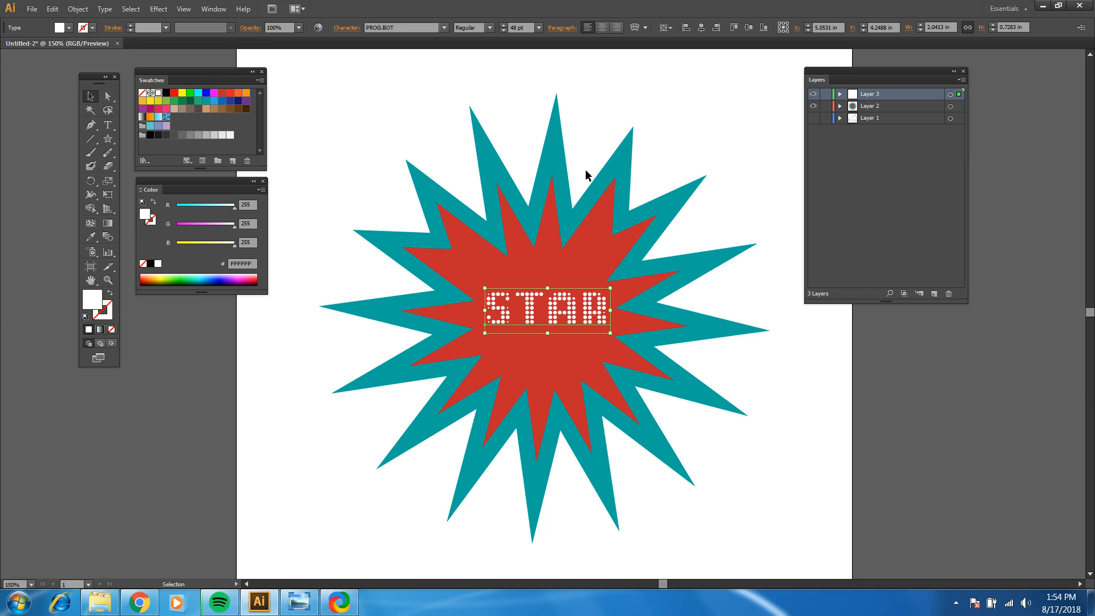
pyautogui.click(611, 125)
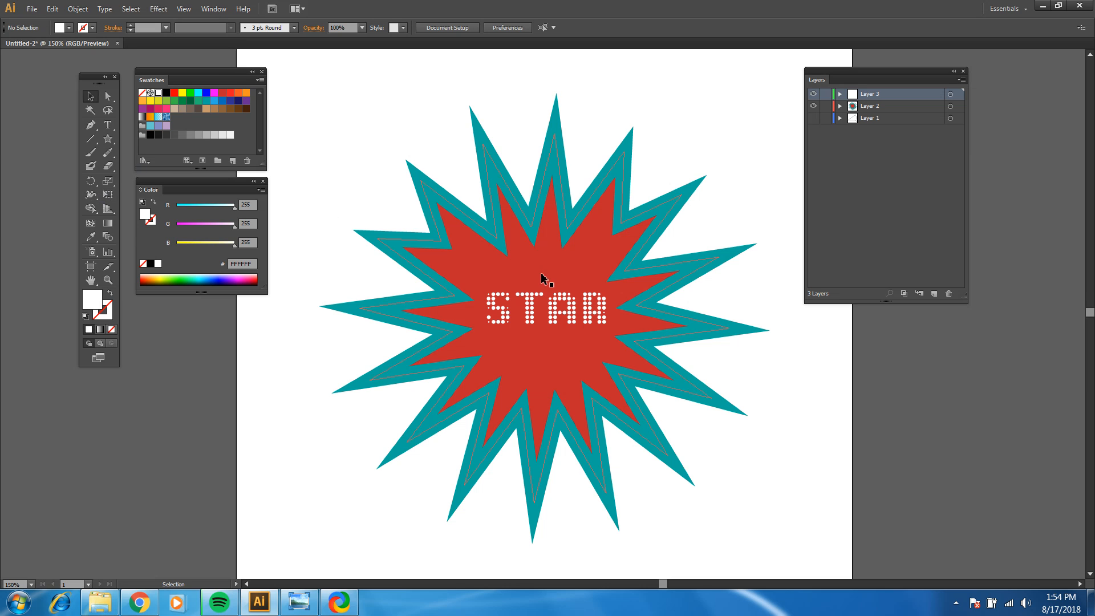
# Step: Select the star and its text together and scale both up proportionally about their center to about 11.78 in wide, beyond the artboard edges
pyautogui.scroll(-1, 541, 272)
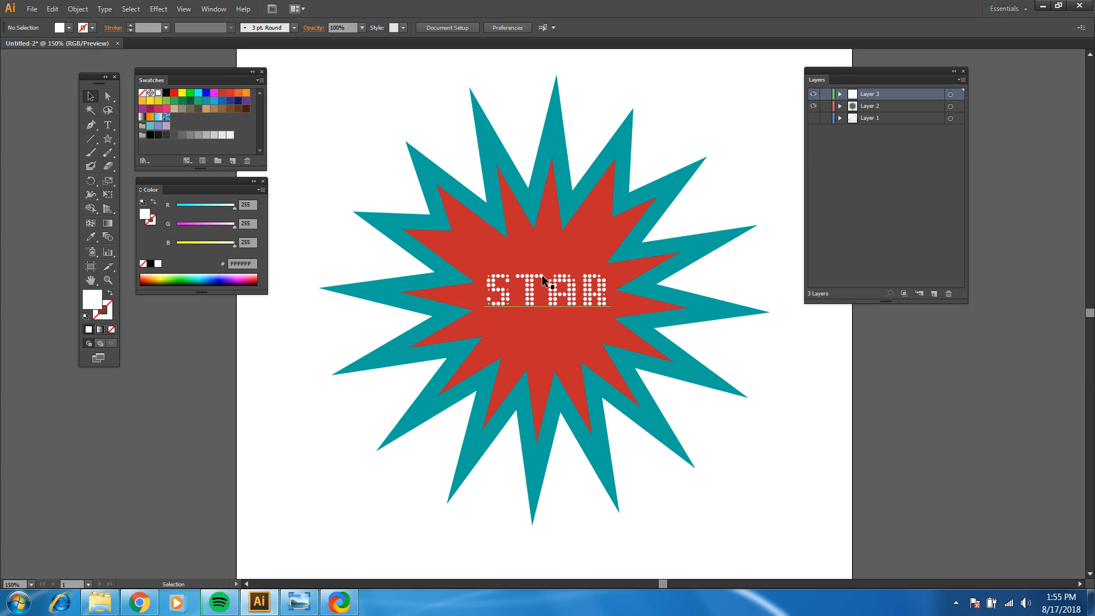
pyautogui.click(108, 279)
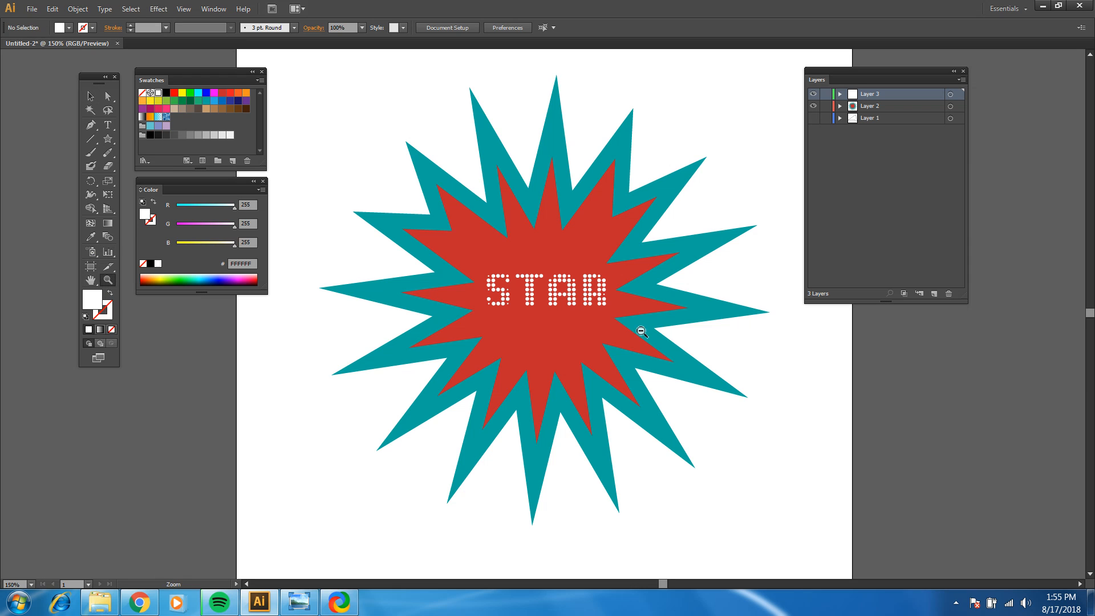
pyautogui.keyDown('alt'); pyautogui.click(583, 335); pyautogui.keyUp('alt')
pyautogui.keyDown('alt'); pyautogui.click(562, 317); pyautogui.keyUp('alt')
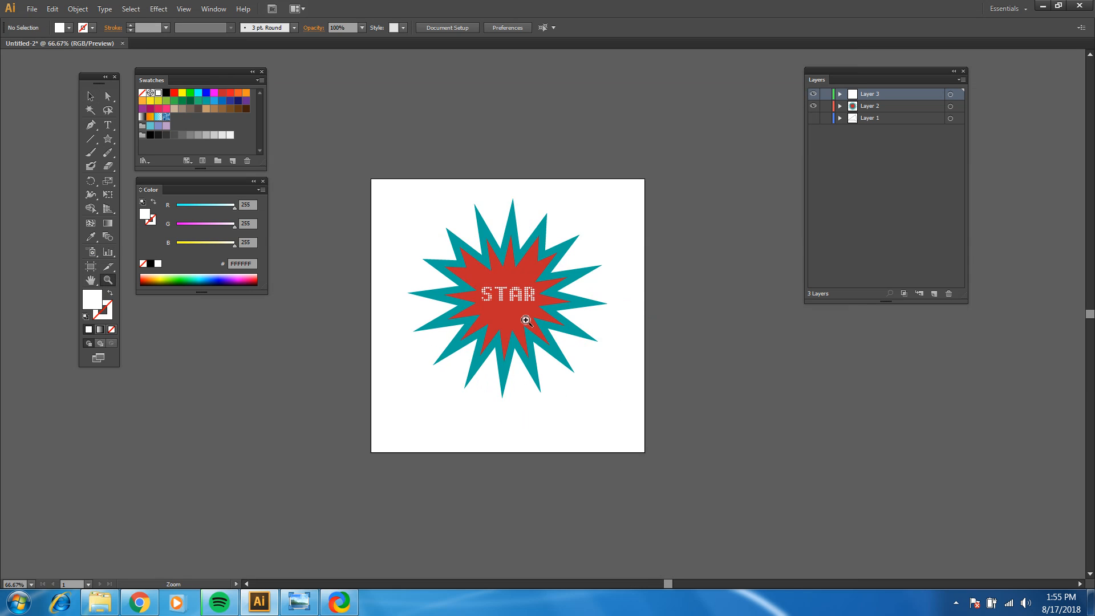
pyautogui.click(526, 320)
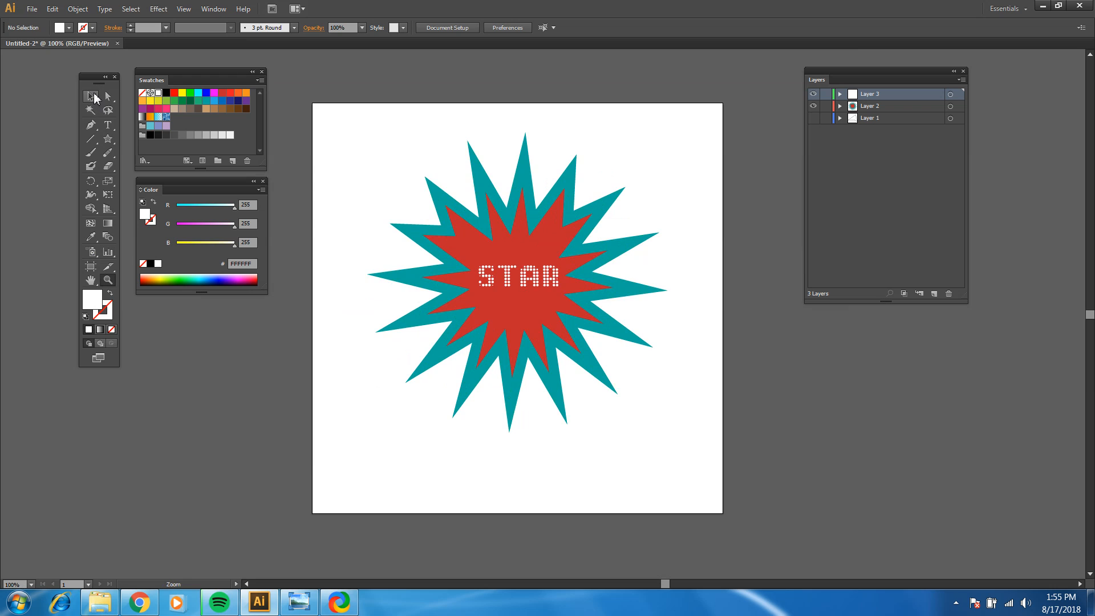
pyautogui.click(93, 96)
pyautogui.moveTo(334, 111); pyautogui.dragTo(742, 487)
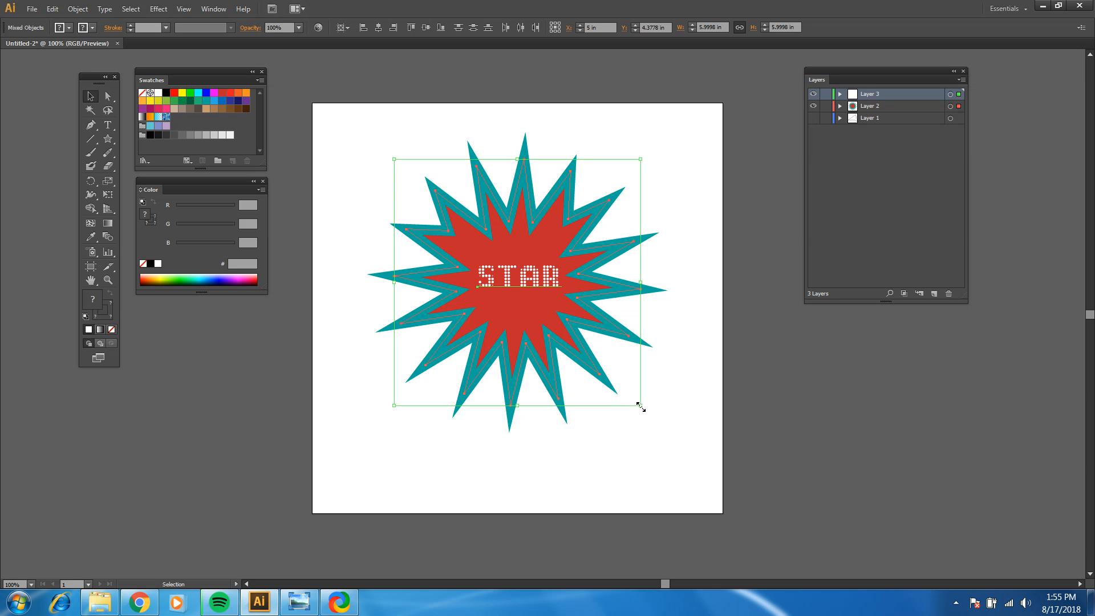
pyautogui.moveTo(640, 405); pyautogui.dragTo(795, 526)
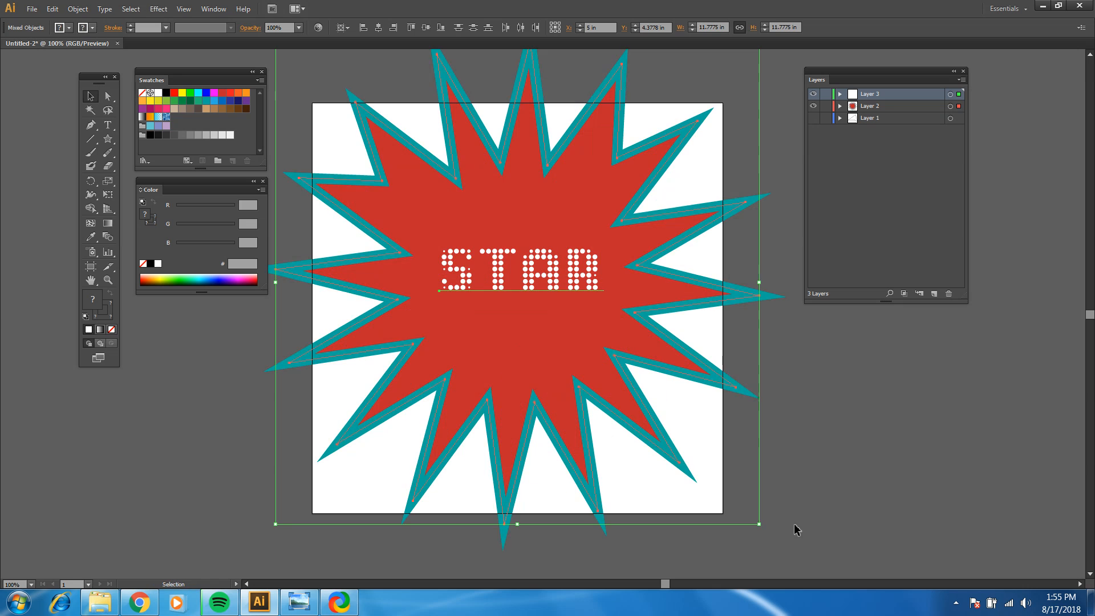
# Step: Extend the artboard symmetrically on both sides to a width of about 13.54 in so it contains the star's side points
pyautogui.scroll(3, 547, 227)
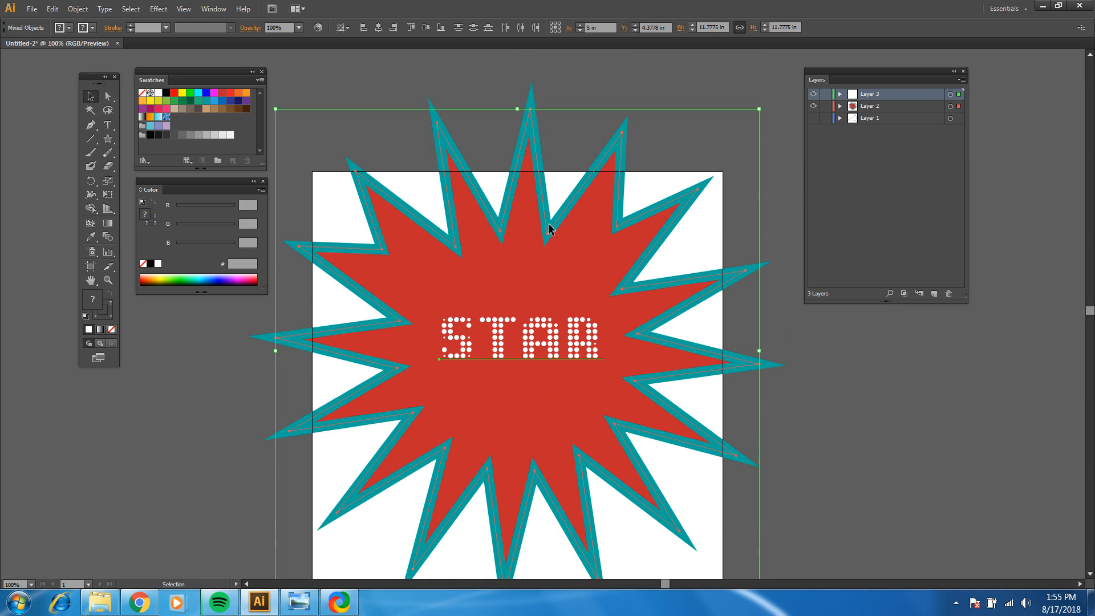
pyautogui.click(107, 279)
pyautogui.keyDown('alt'); pyautogui.click(573, 321); pyautogui.keyUp('alt')
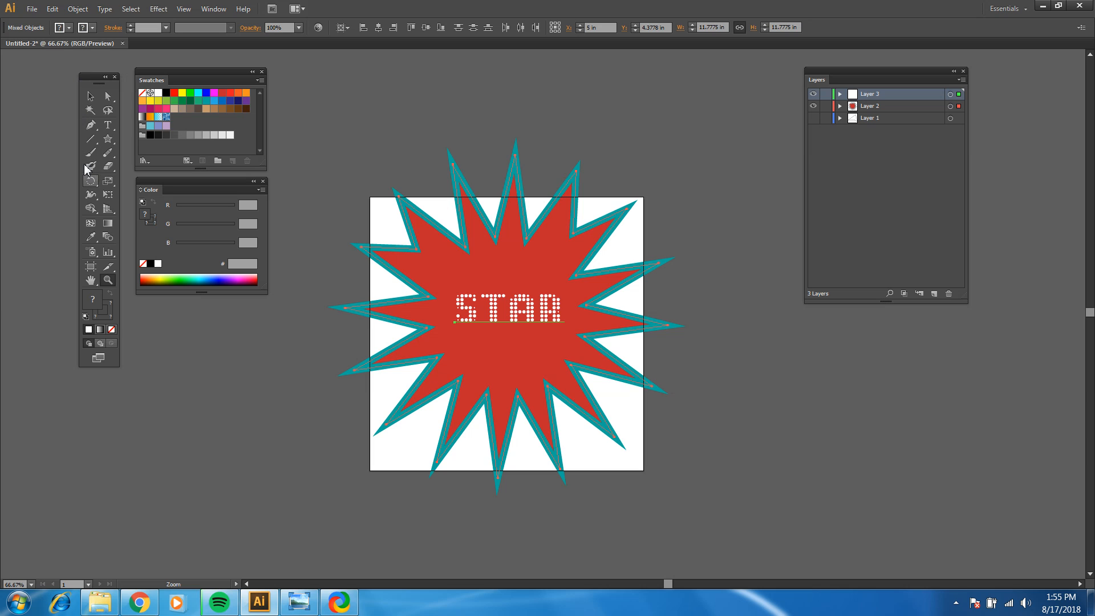
pyautogui.click(89, 268)
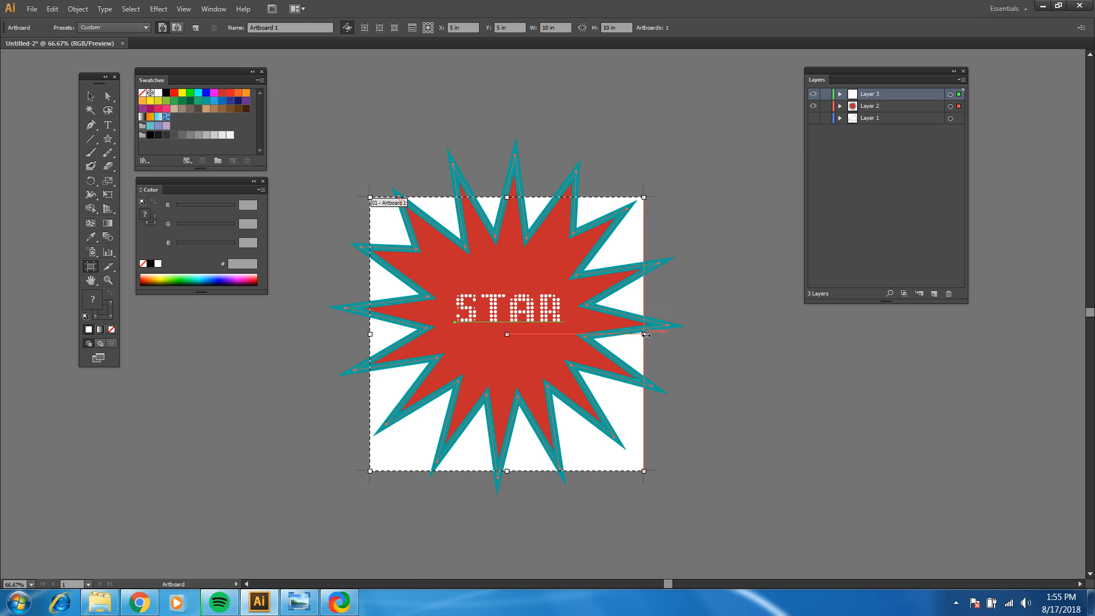
pyautogui.moveTo(645, 334); pyautogui.dragTo(692, 335)
pyautogui.moveTo(370, 334); pyautogui.dragTo(322, 335)
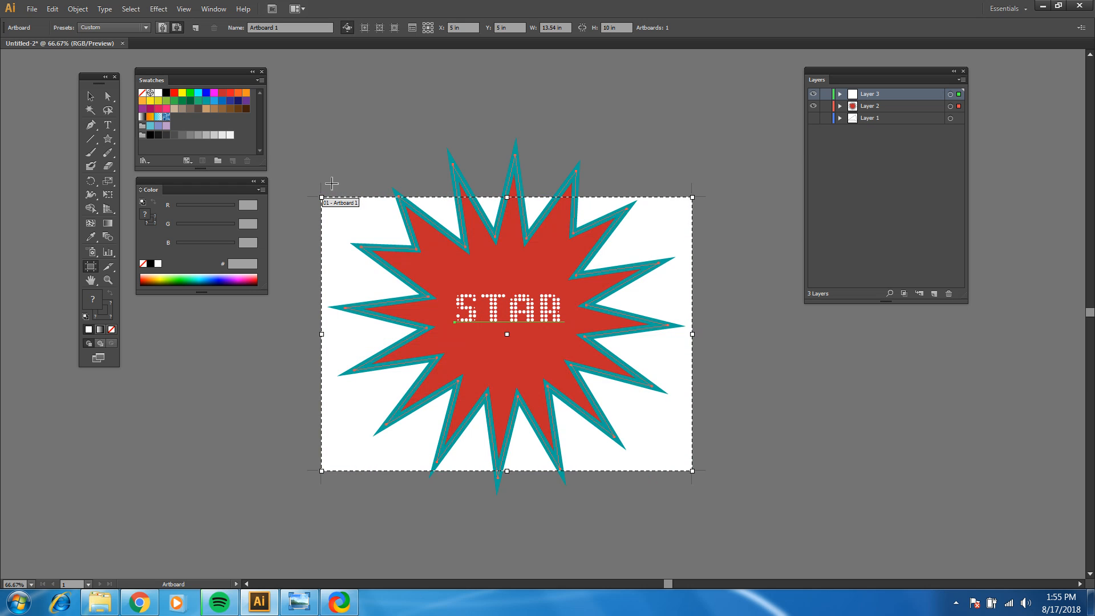
# Step: Extend the artboard to about 14.25 in wide and 14.37 in high so it contains the whole star, and deselect the artwork
pyautogui.moveTo(321, 197); pyautogui.dragTo(316, 118)
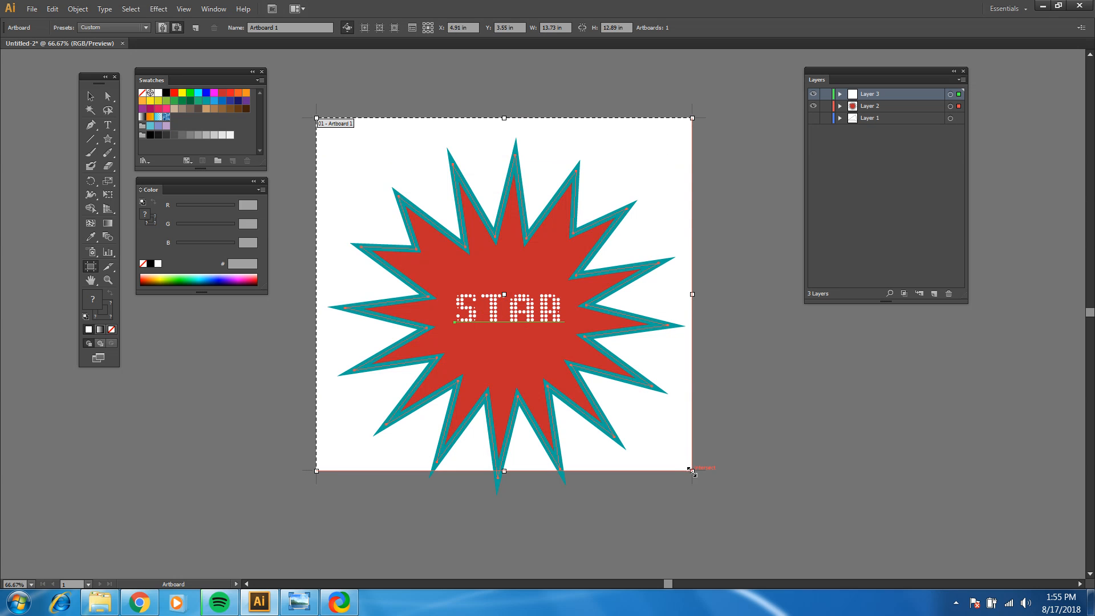
pyautogui.moveTo(693, 470); pyautogui.dragTo(707, 511)
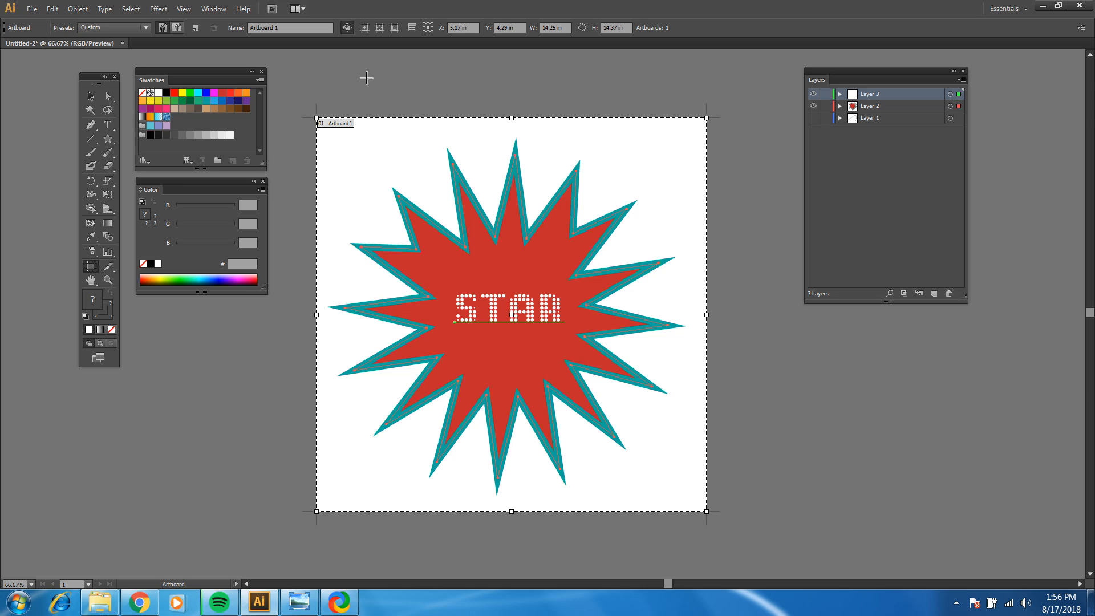
pyautogui.click(91, 95)
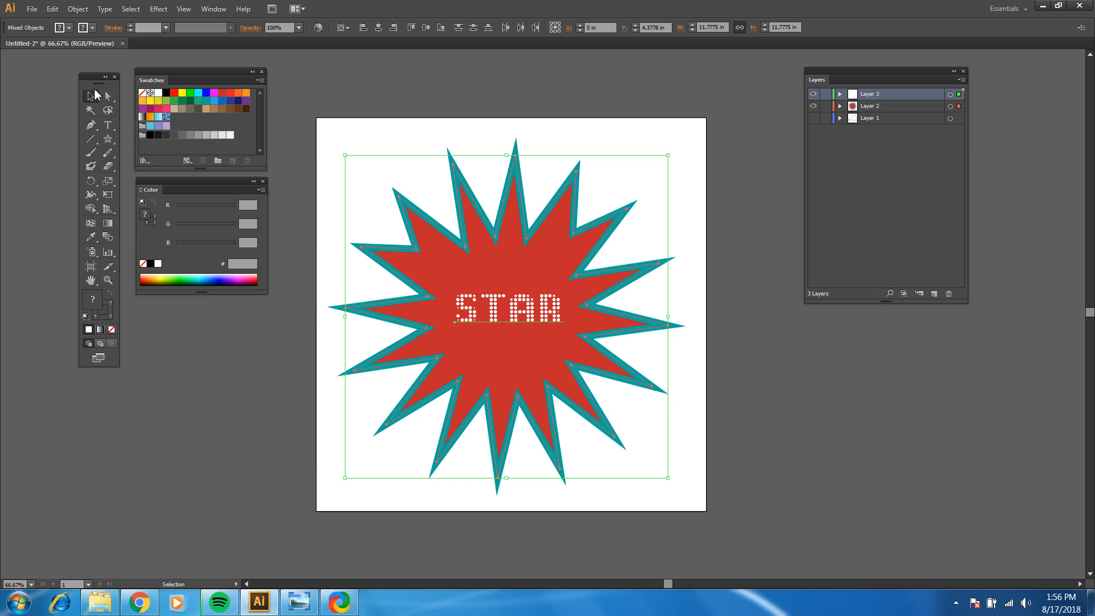
pyautogui.click(398, 126)
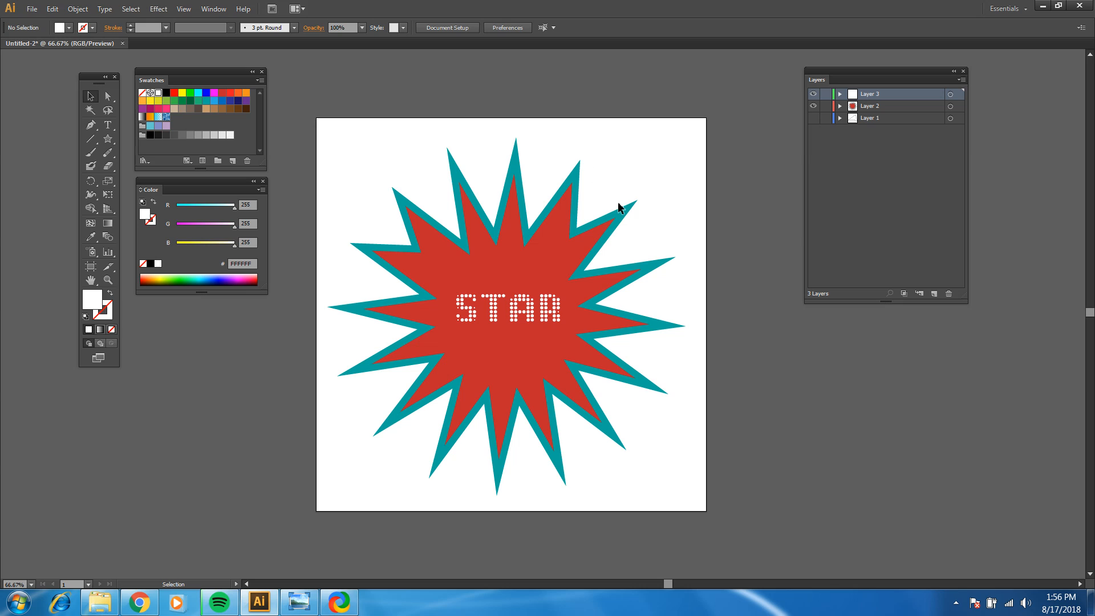
pyautogui.click(109, 139)
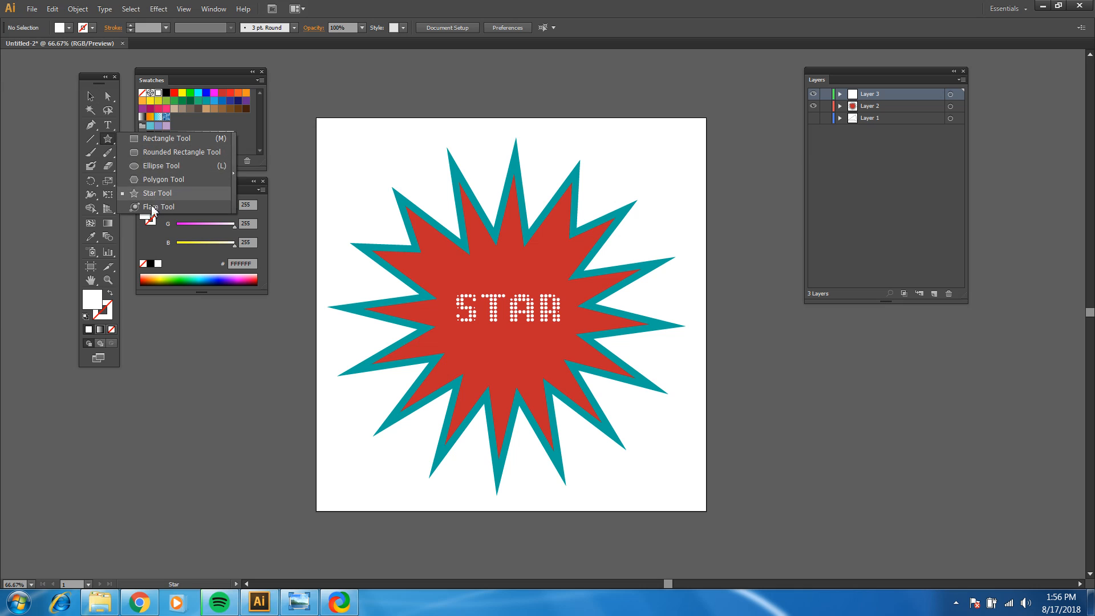
pyautogui.click(109, 139)
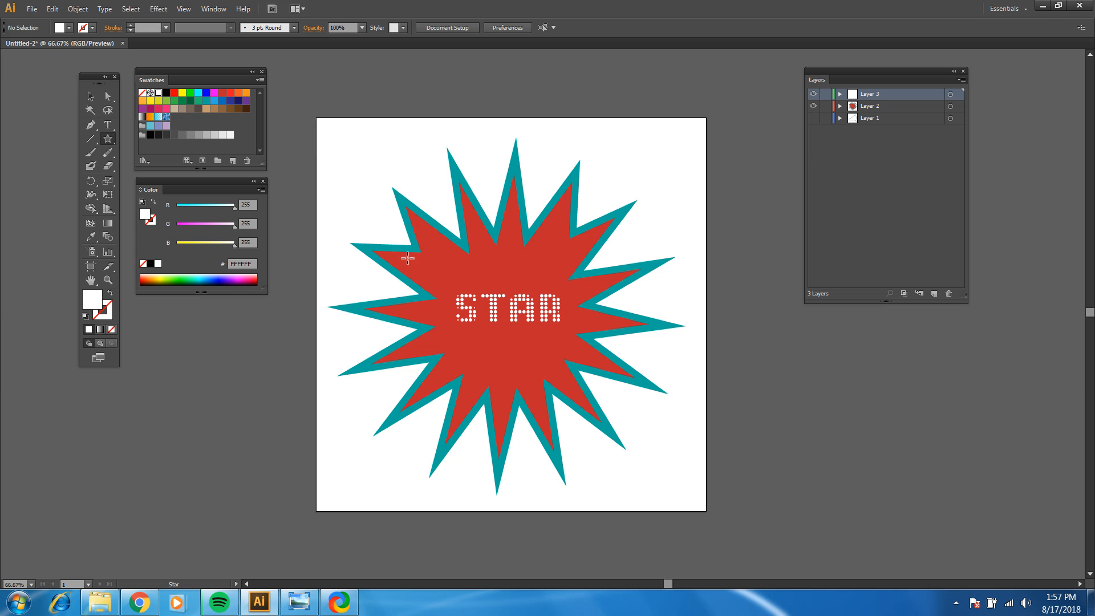
# Step: Switch to the basics image in Windows Photo Viewer and dismiss the color scheme prompt without changing the scheme
pyautogui.click(297, 605)
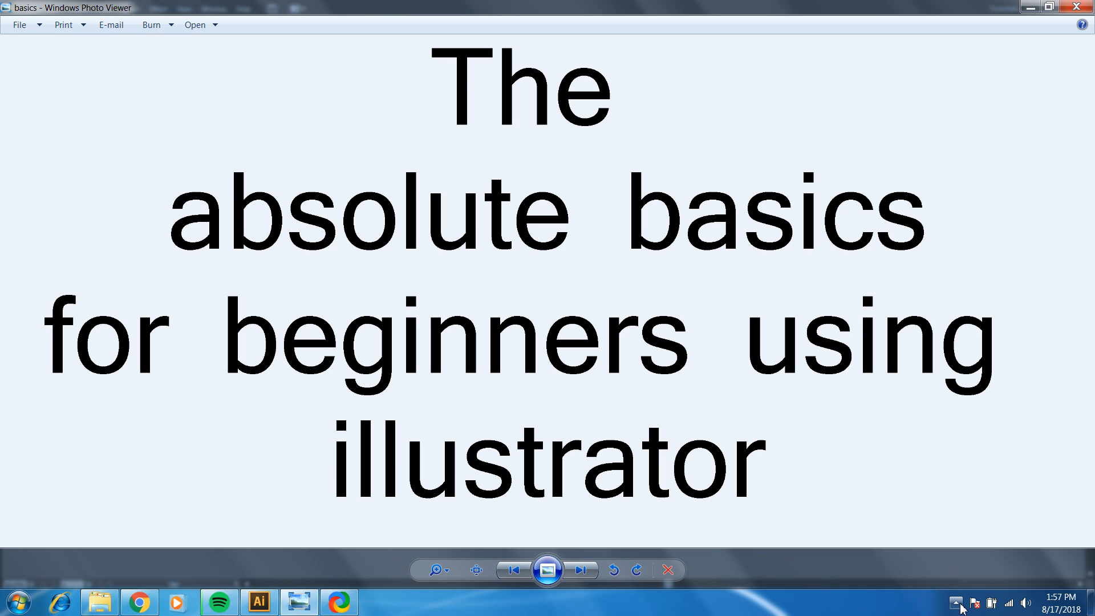
pyautogui.click(958, 605)
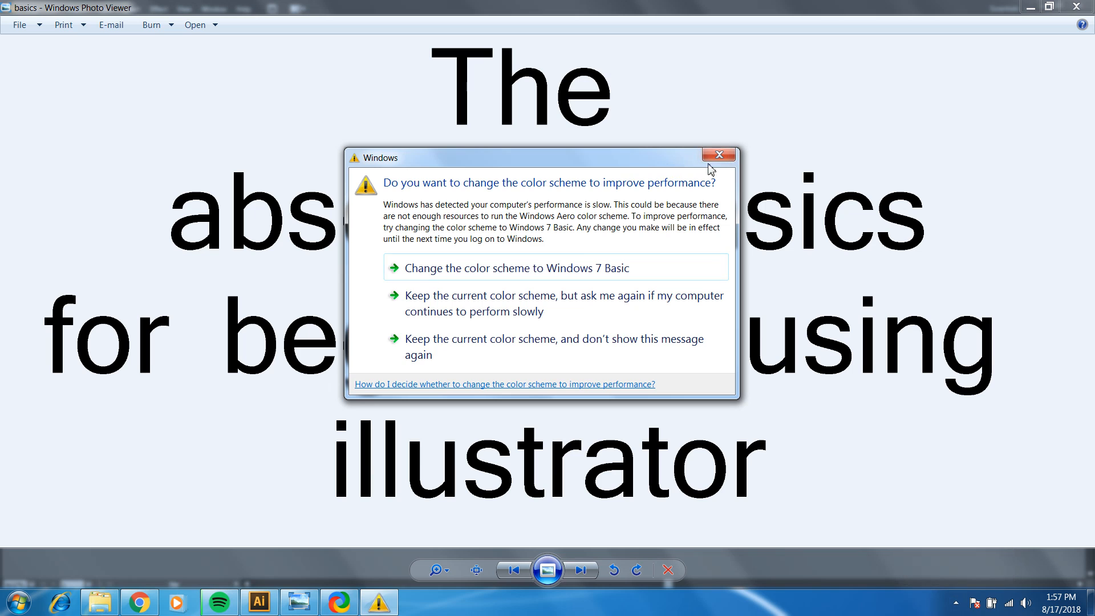
pyautogui.click(718, 157)
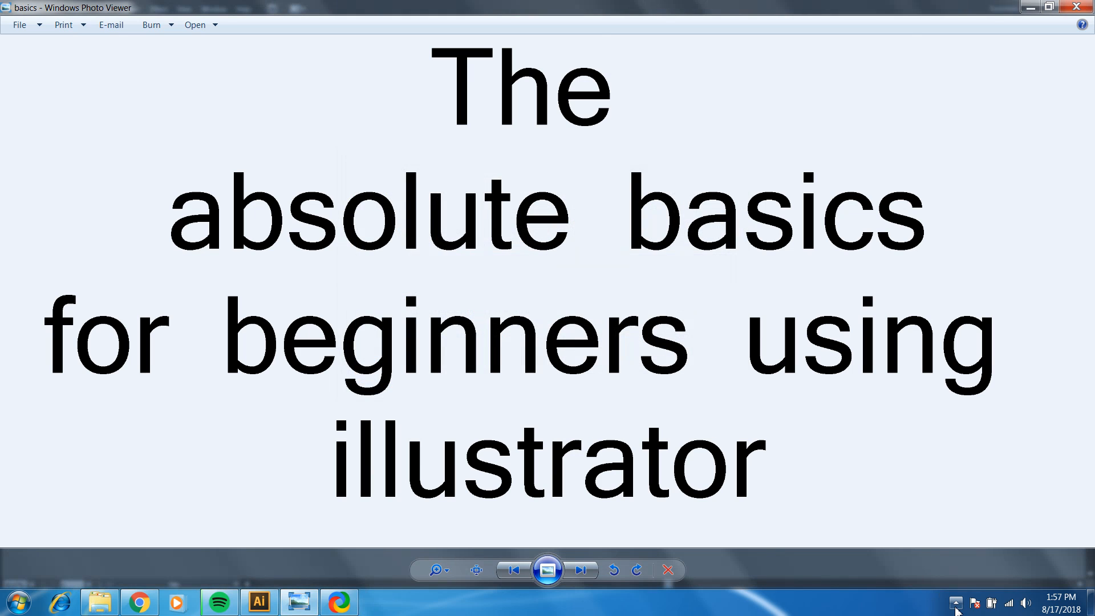
pyautogui.click(956, 603)
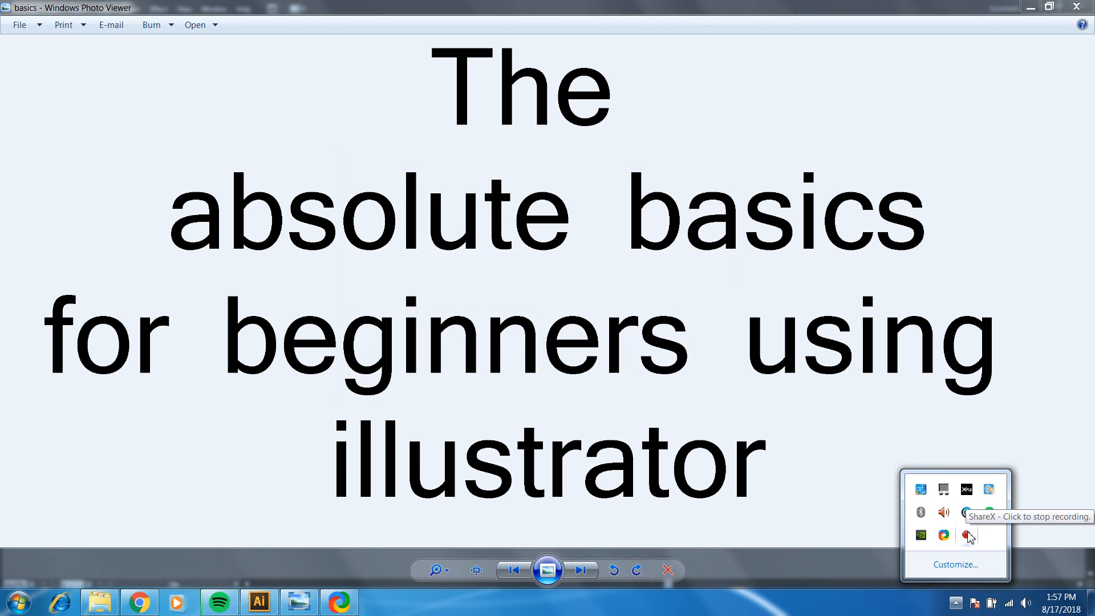